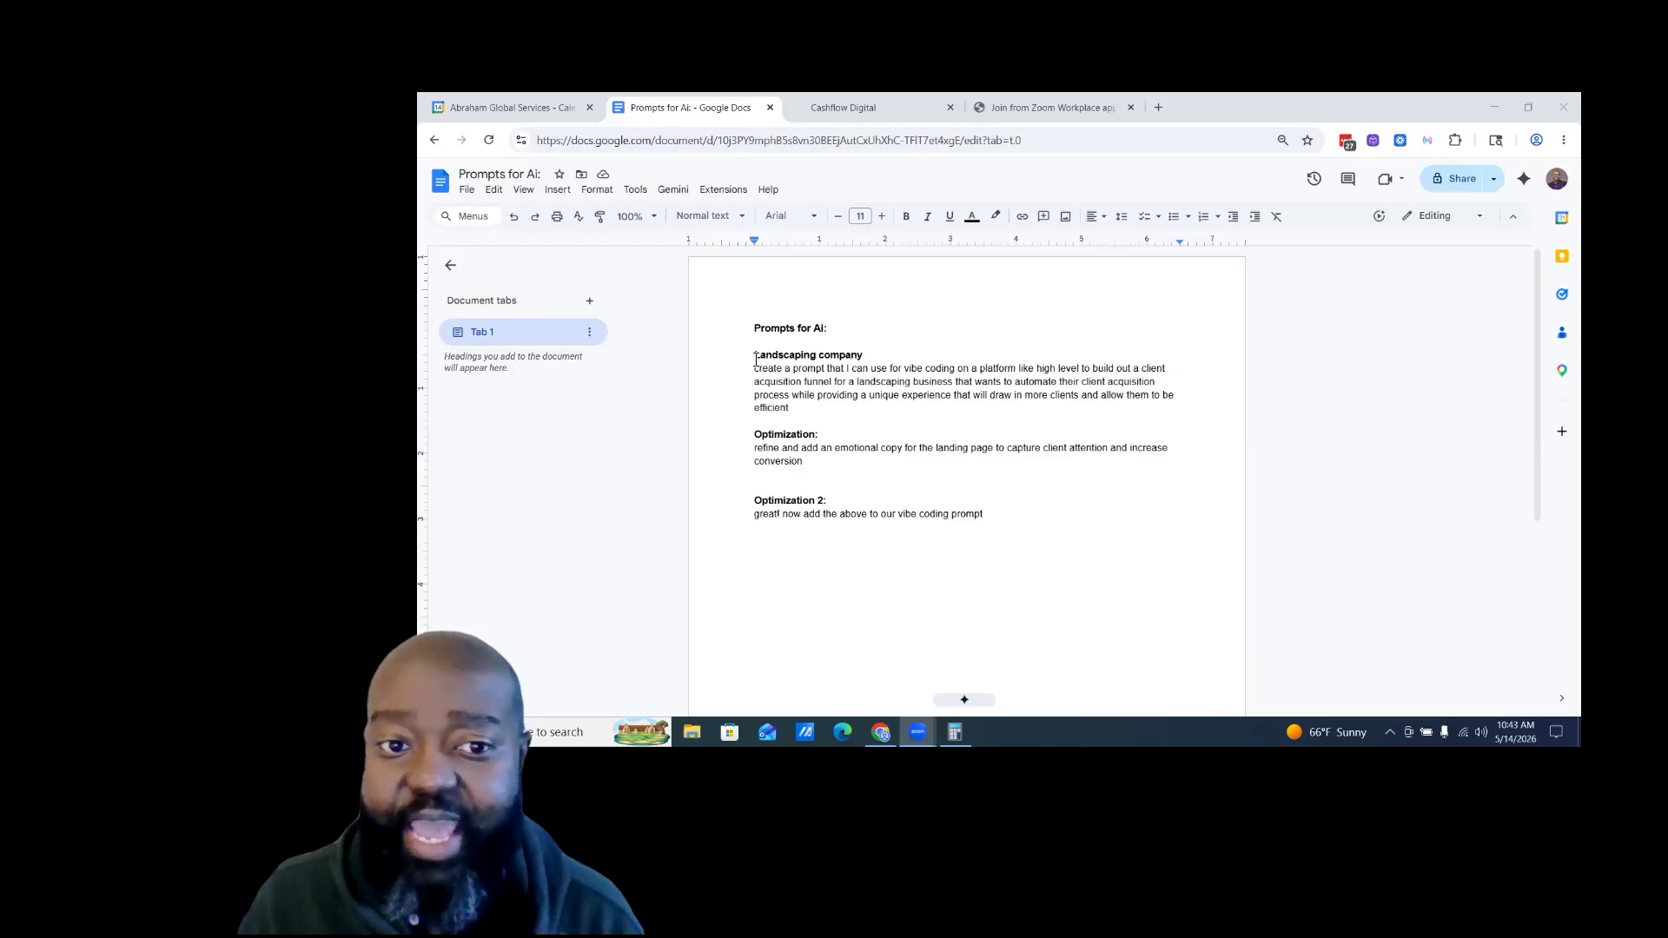
Review the landscaping company prompt in the document.
{"action": "left_click_drag", "start_coordinate": [755, 360], "coordinate": [828, 412]}
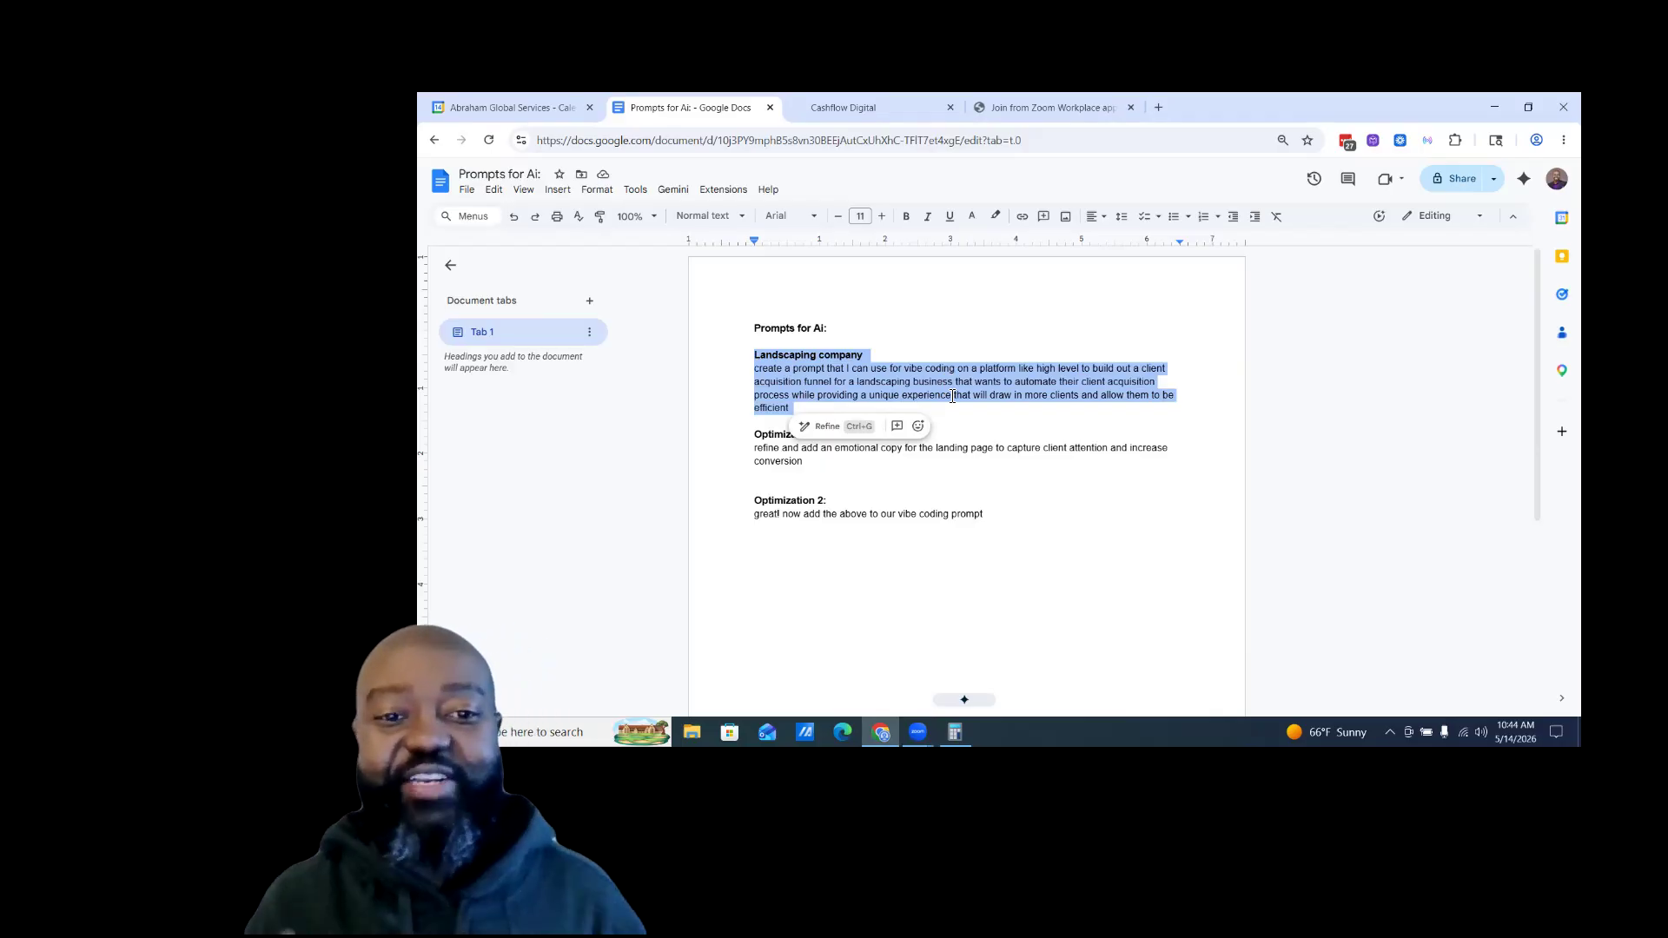
{"action": "left_click", "coordinate": [955, 382]}
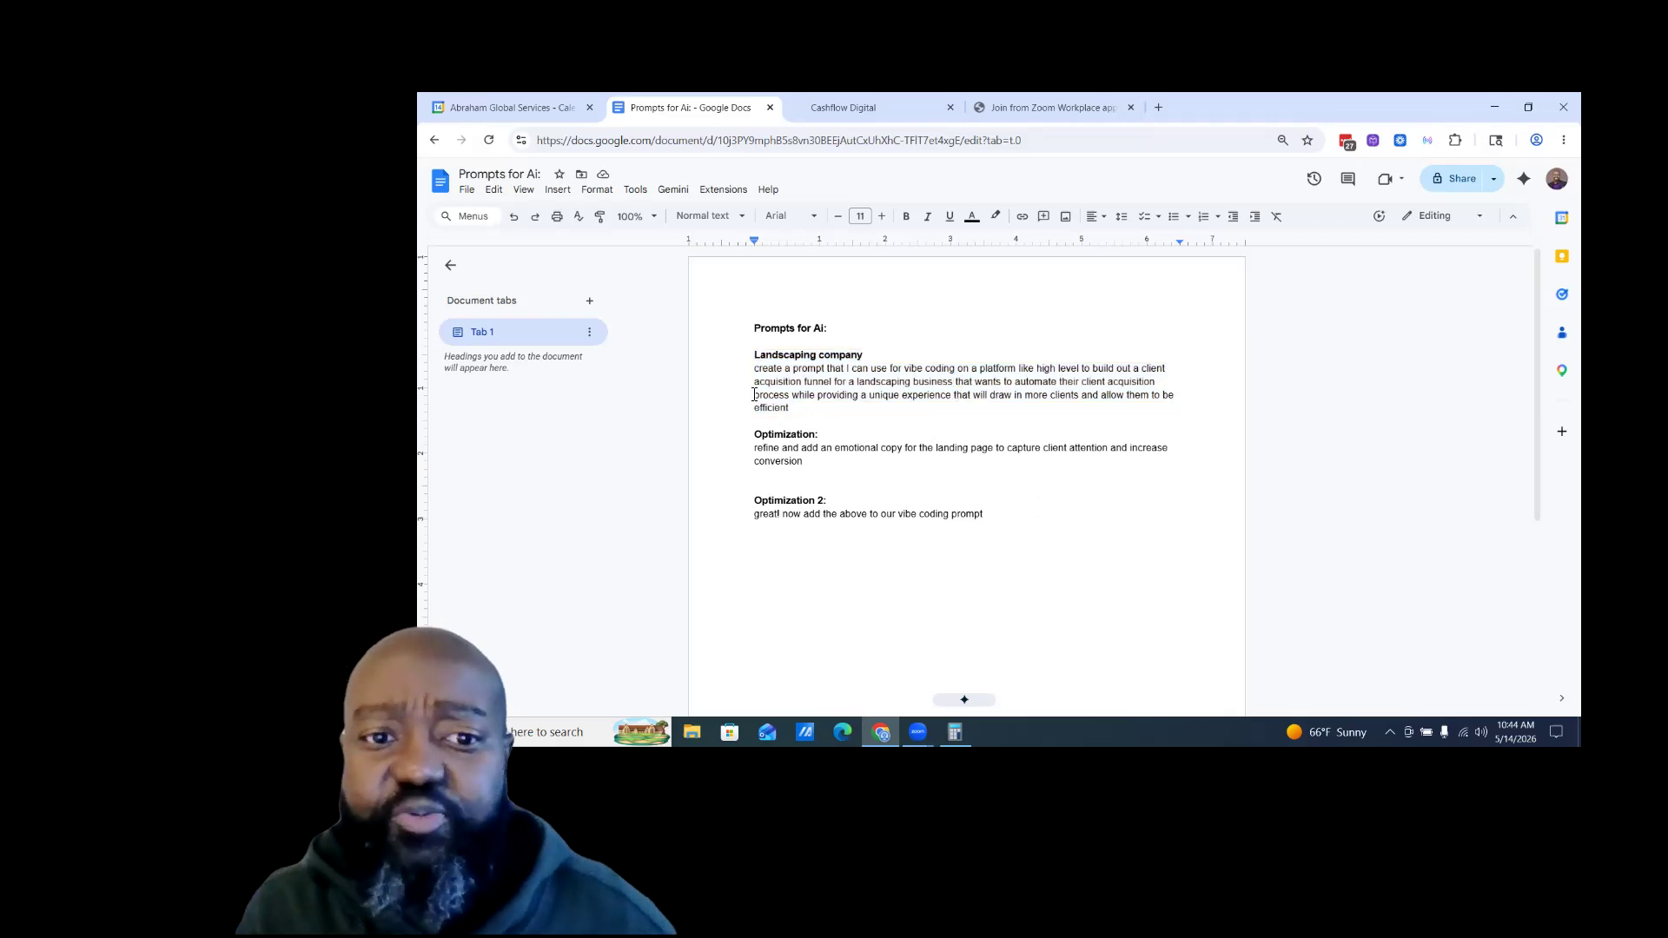
{"action": "left_click_drag", "start_coordinate": [755, 375], "coordinate": [996, 393]}
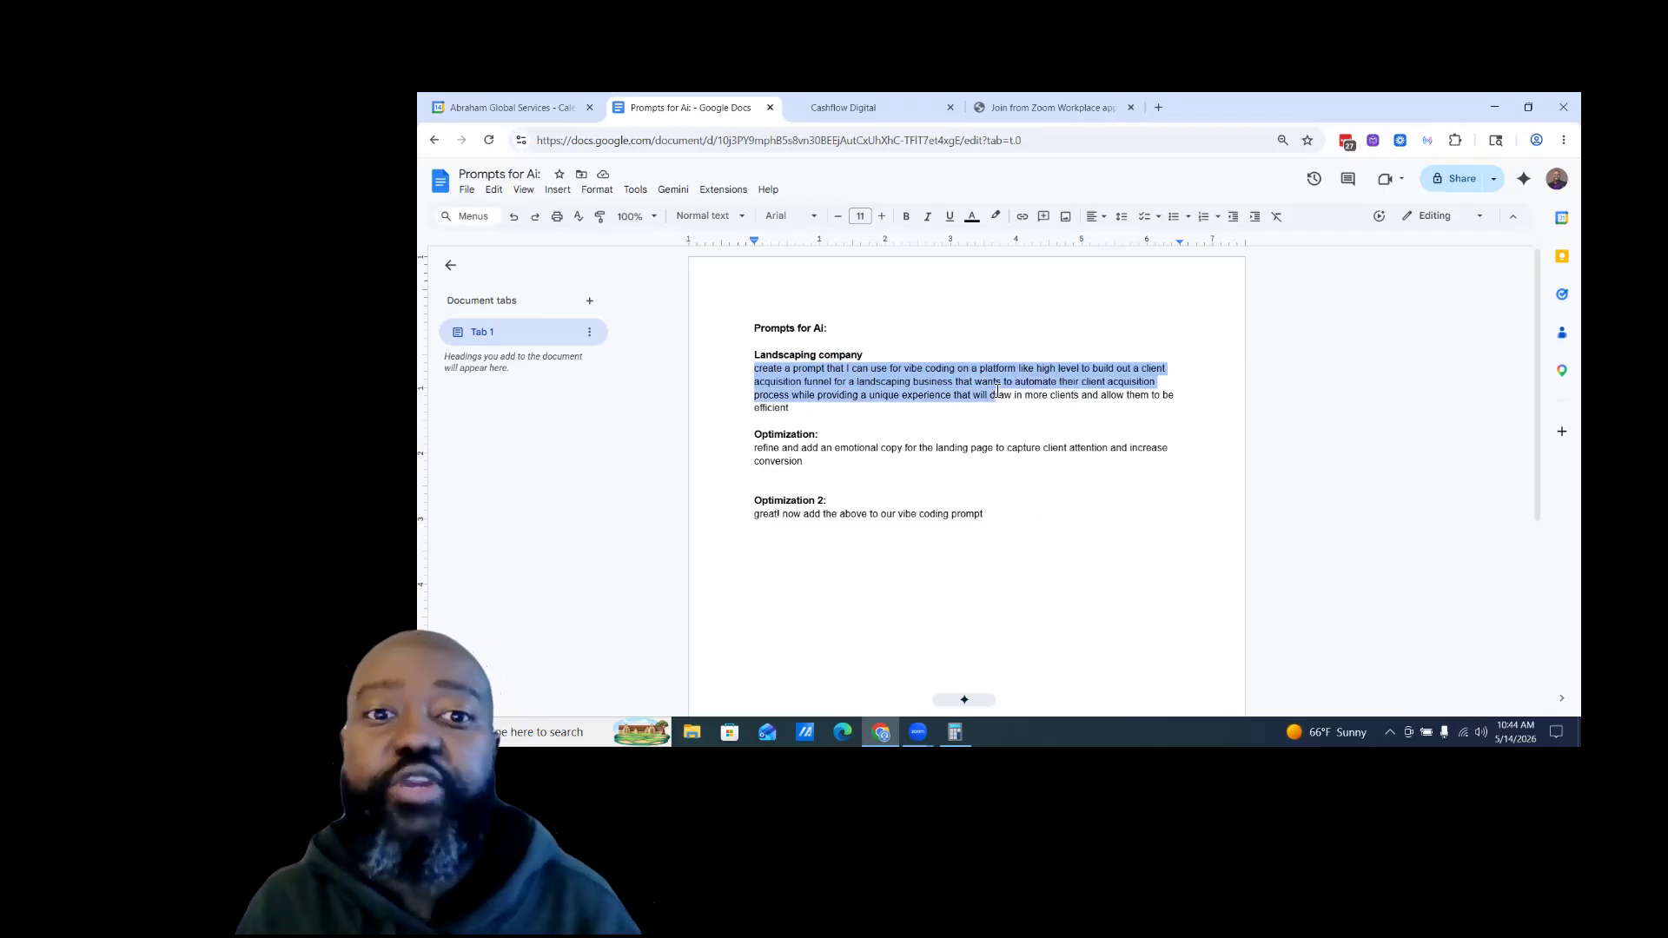
{"action": "left_click_drag", "start_coordinate": [997, 393], "coordinate": [997, 392]}
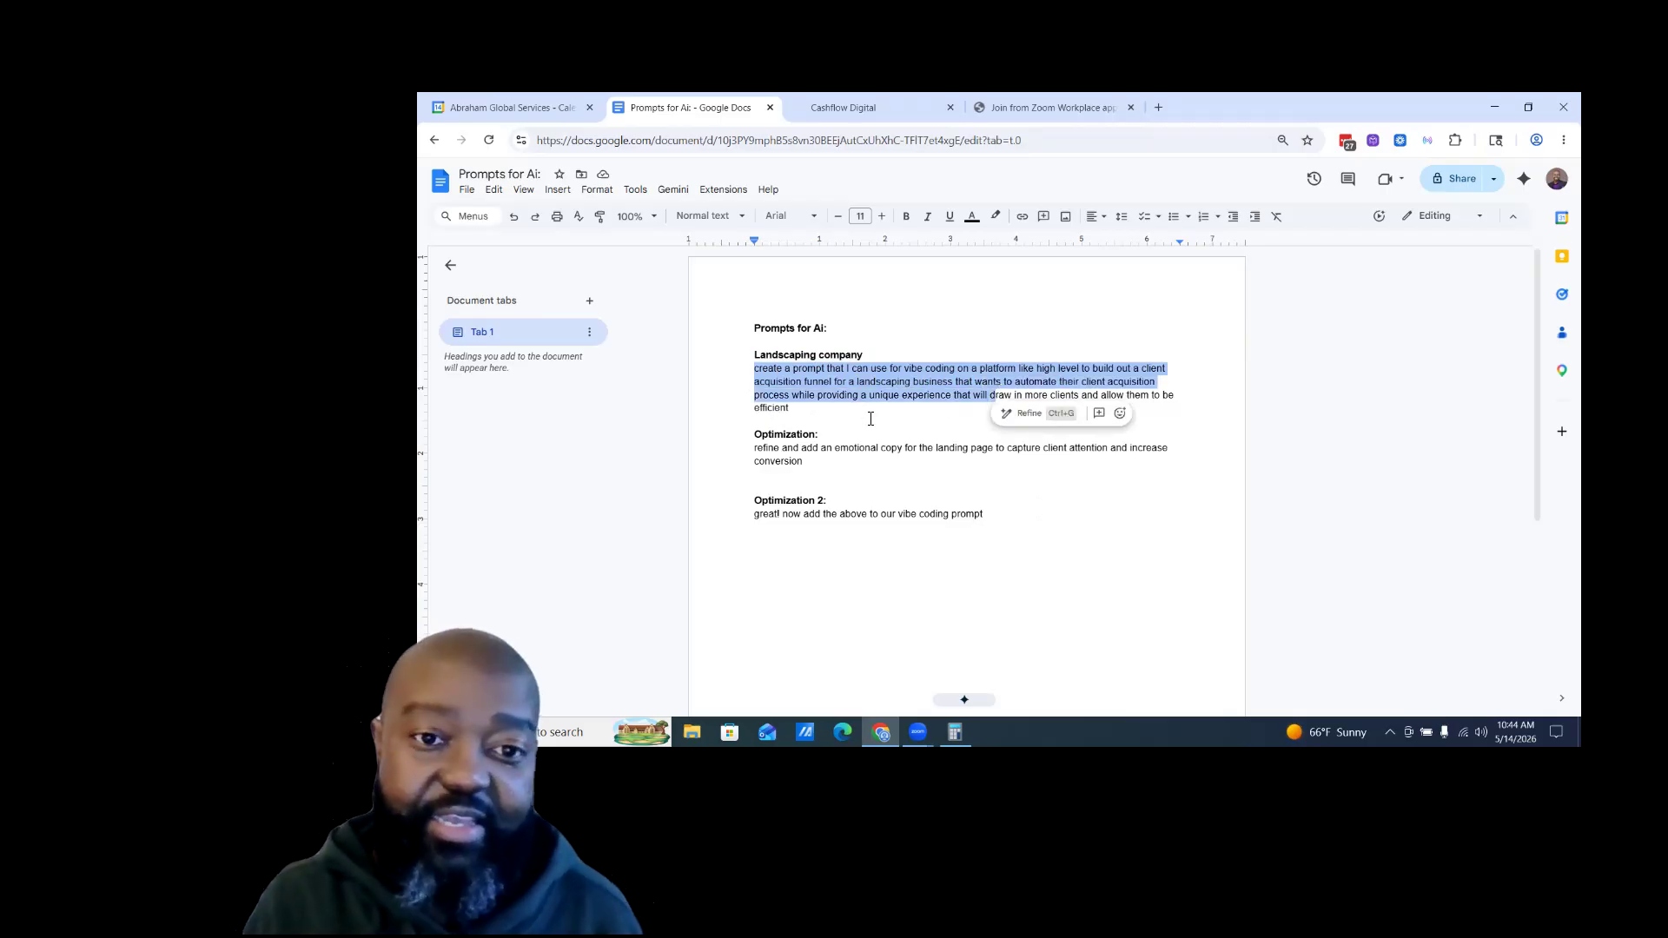
{"action": "left_click", "coordinate": [785, 403]}
{"action": "left_click_drag", "start_coordinate": [755, 368], "coordinate": [841, 412]}
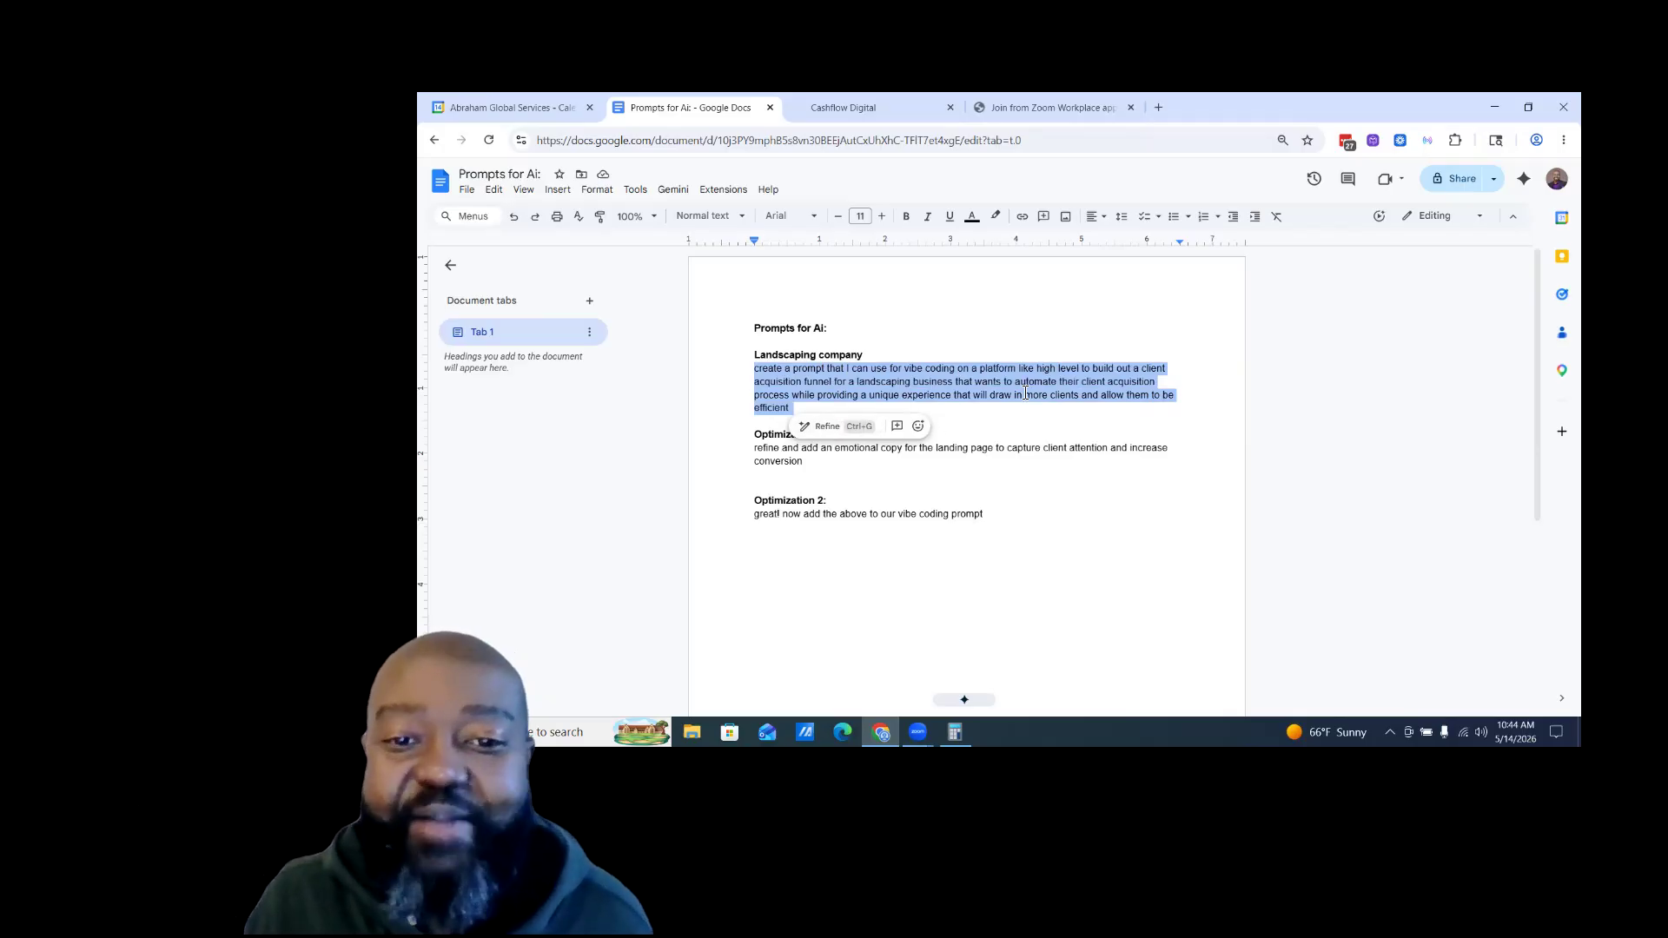
{"action": "left_click", "coordinate": [959, 391]}
{"action": "left_click_drag", "start_coordinate": [857, 384], "coordinate": [954, 384]}
Copy the full prompt paragraph under the Landscaping company heading.
{"action": "left_click_drag", "start_coordinate": [751, 372], "coordinate": [919, 426]}
{"action": "right_click", "coordinate": [937, 398]}
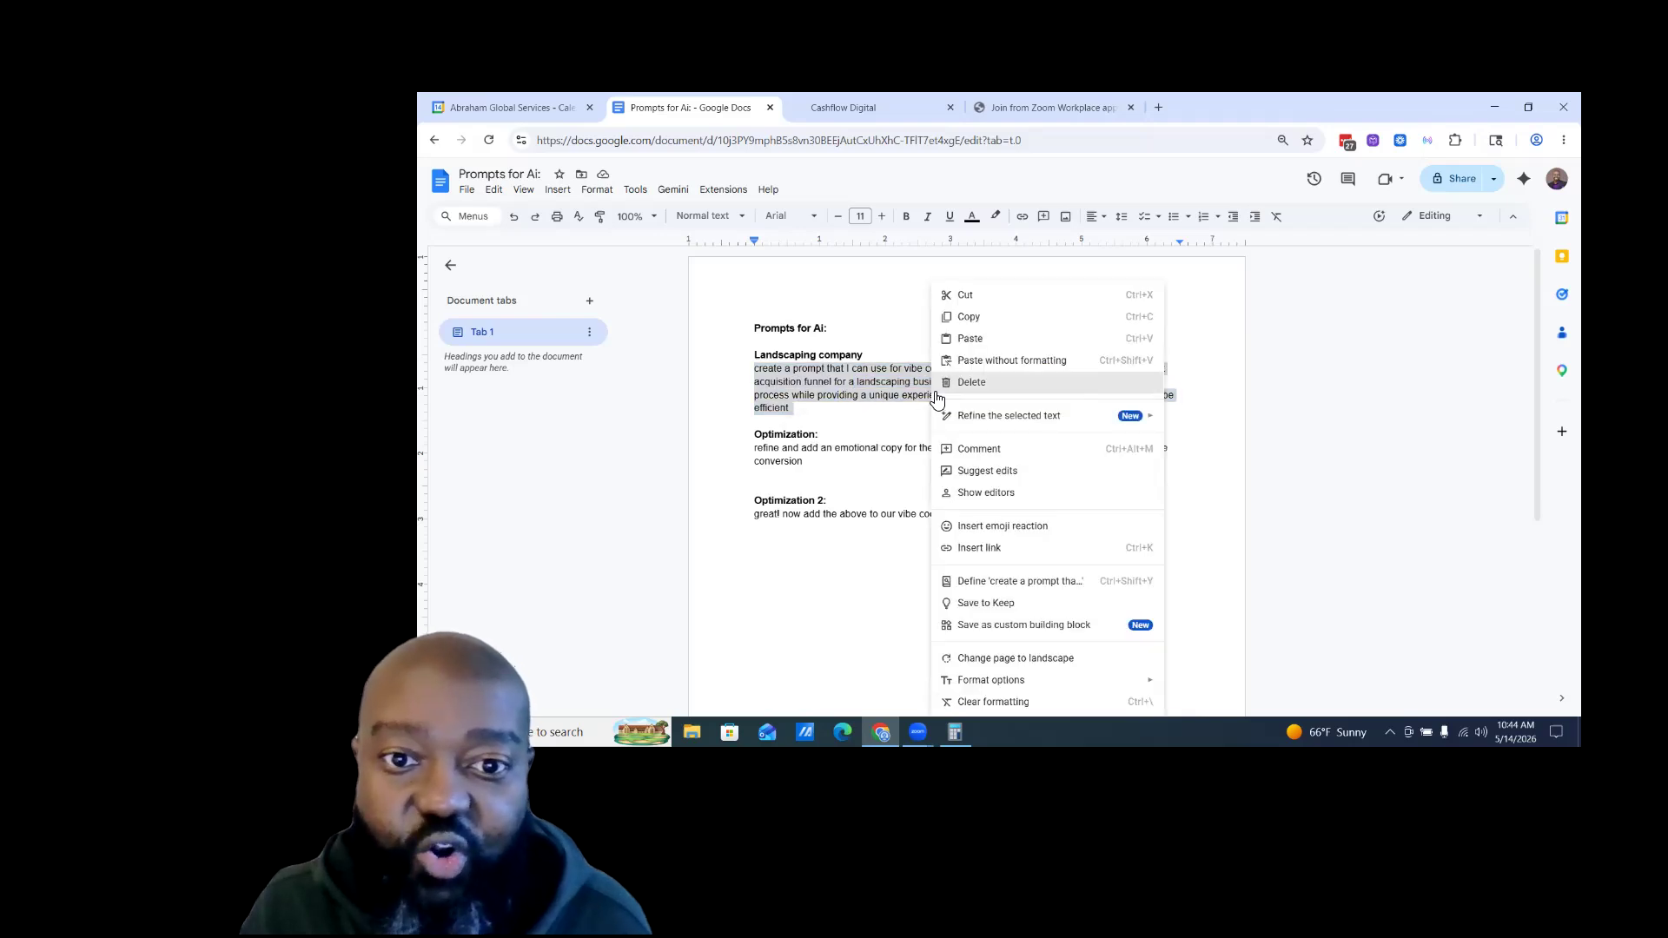
{"action": "key", "text": "ctrl+c"}
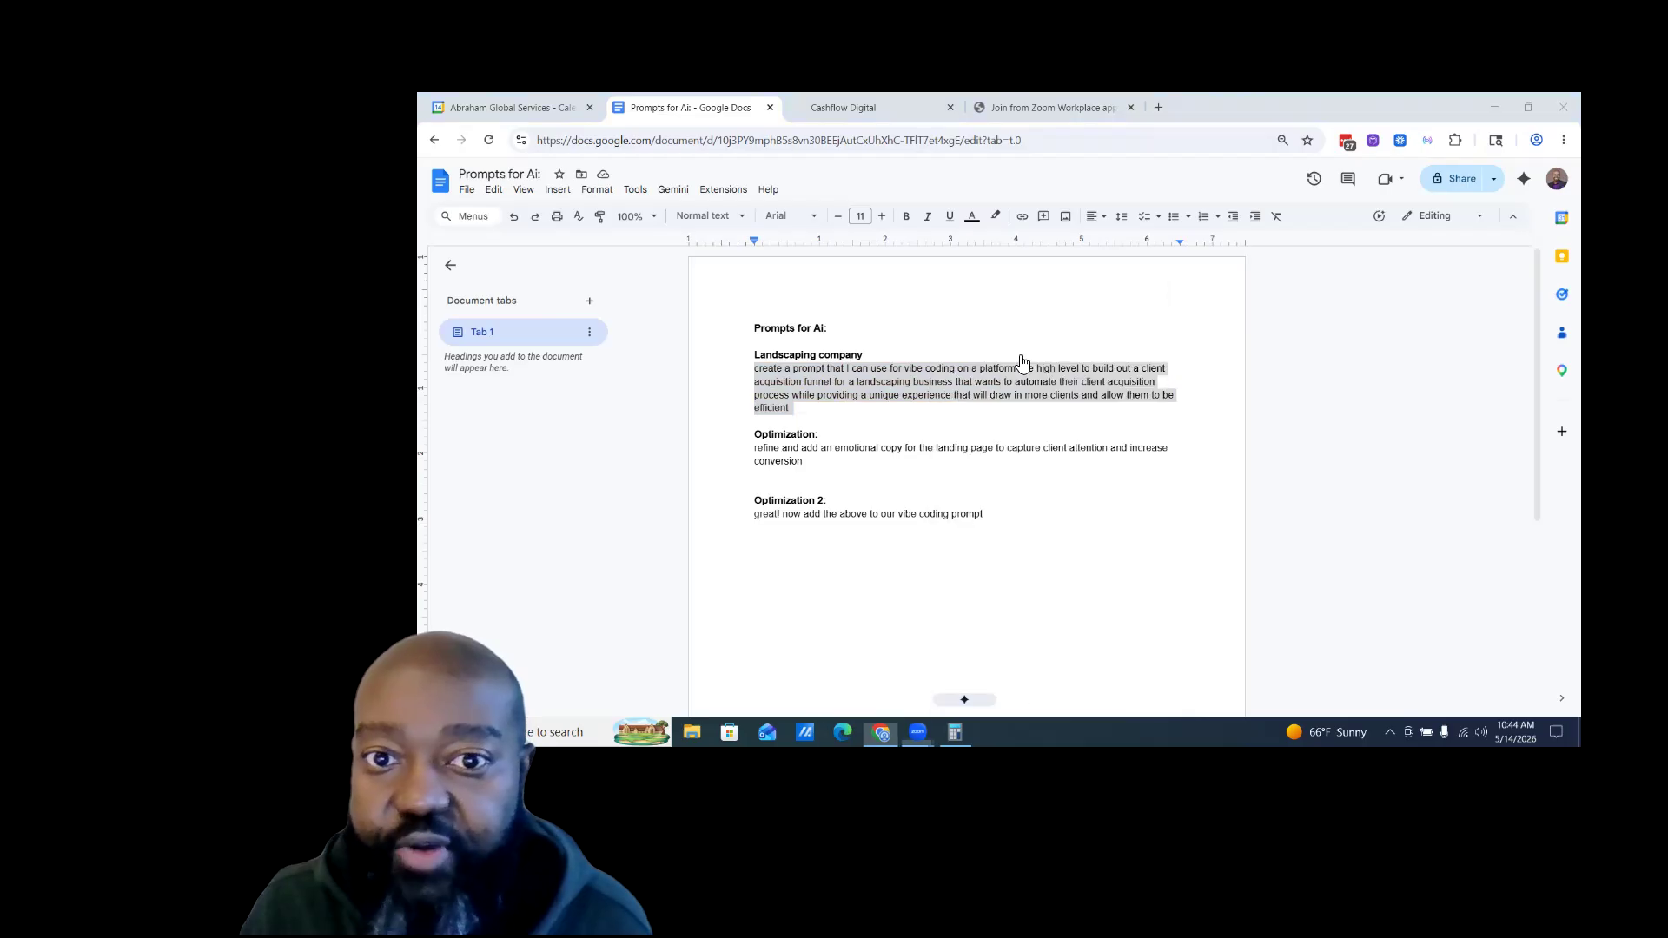
{"action": "right_click", "coordinate": [933, 388]}
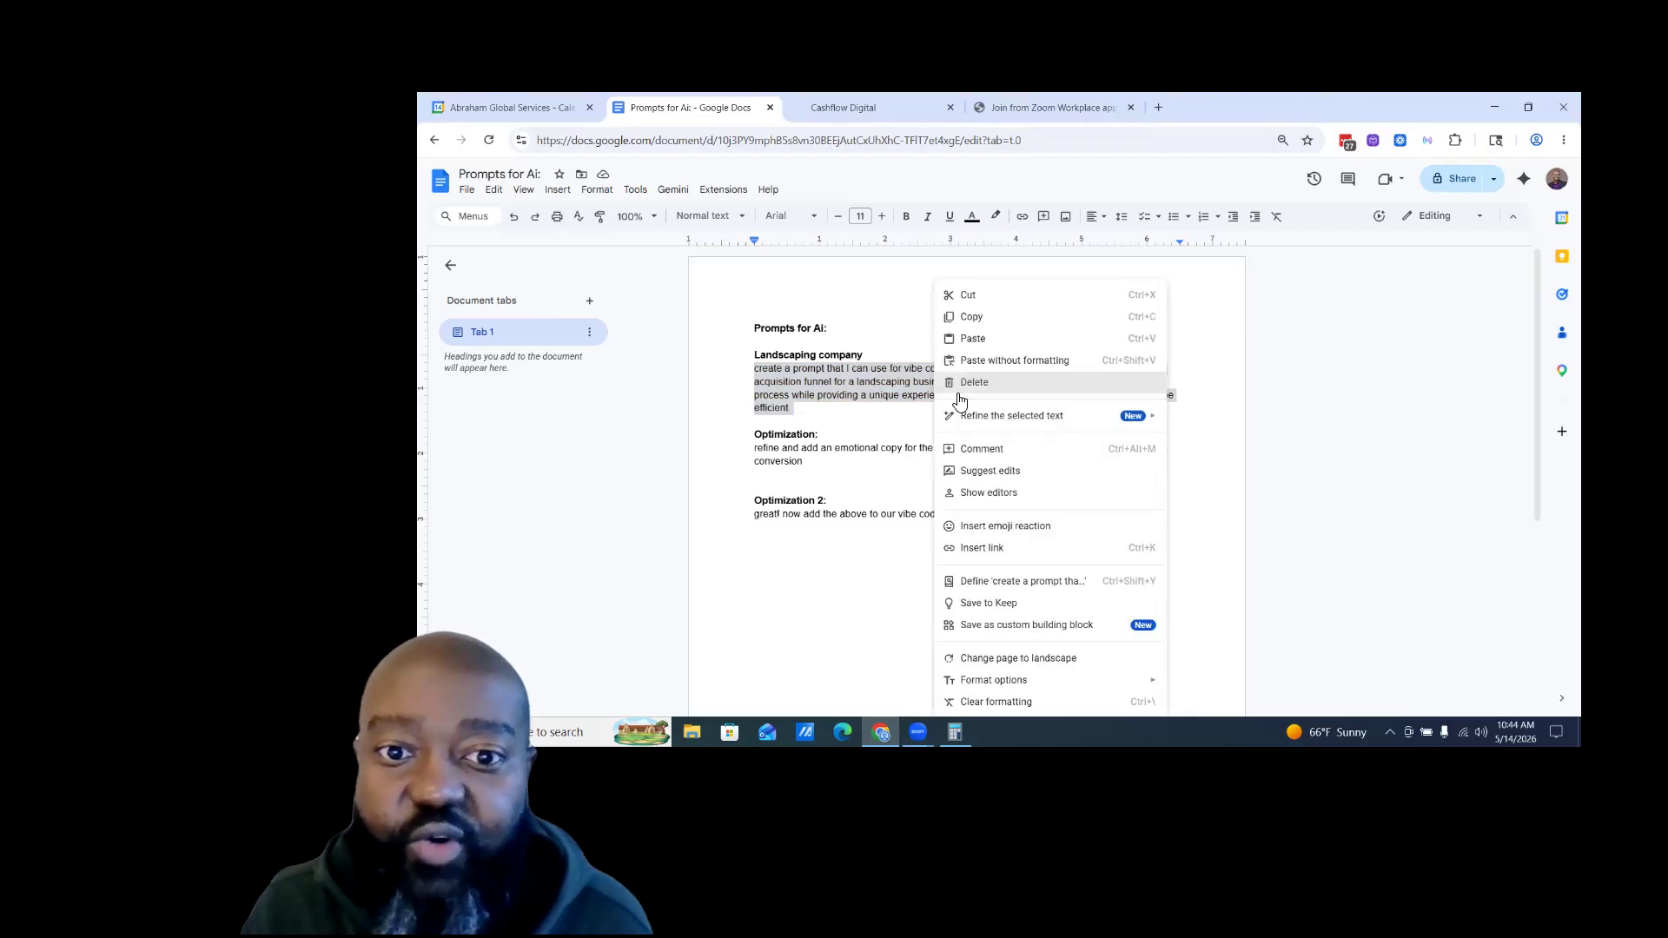
{"action": "left_click", "coordinate": [1003, 326]}
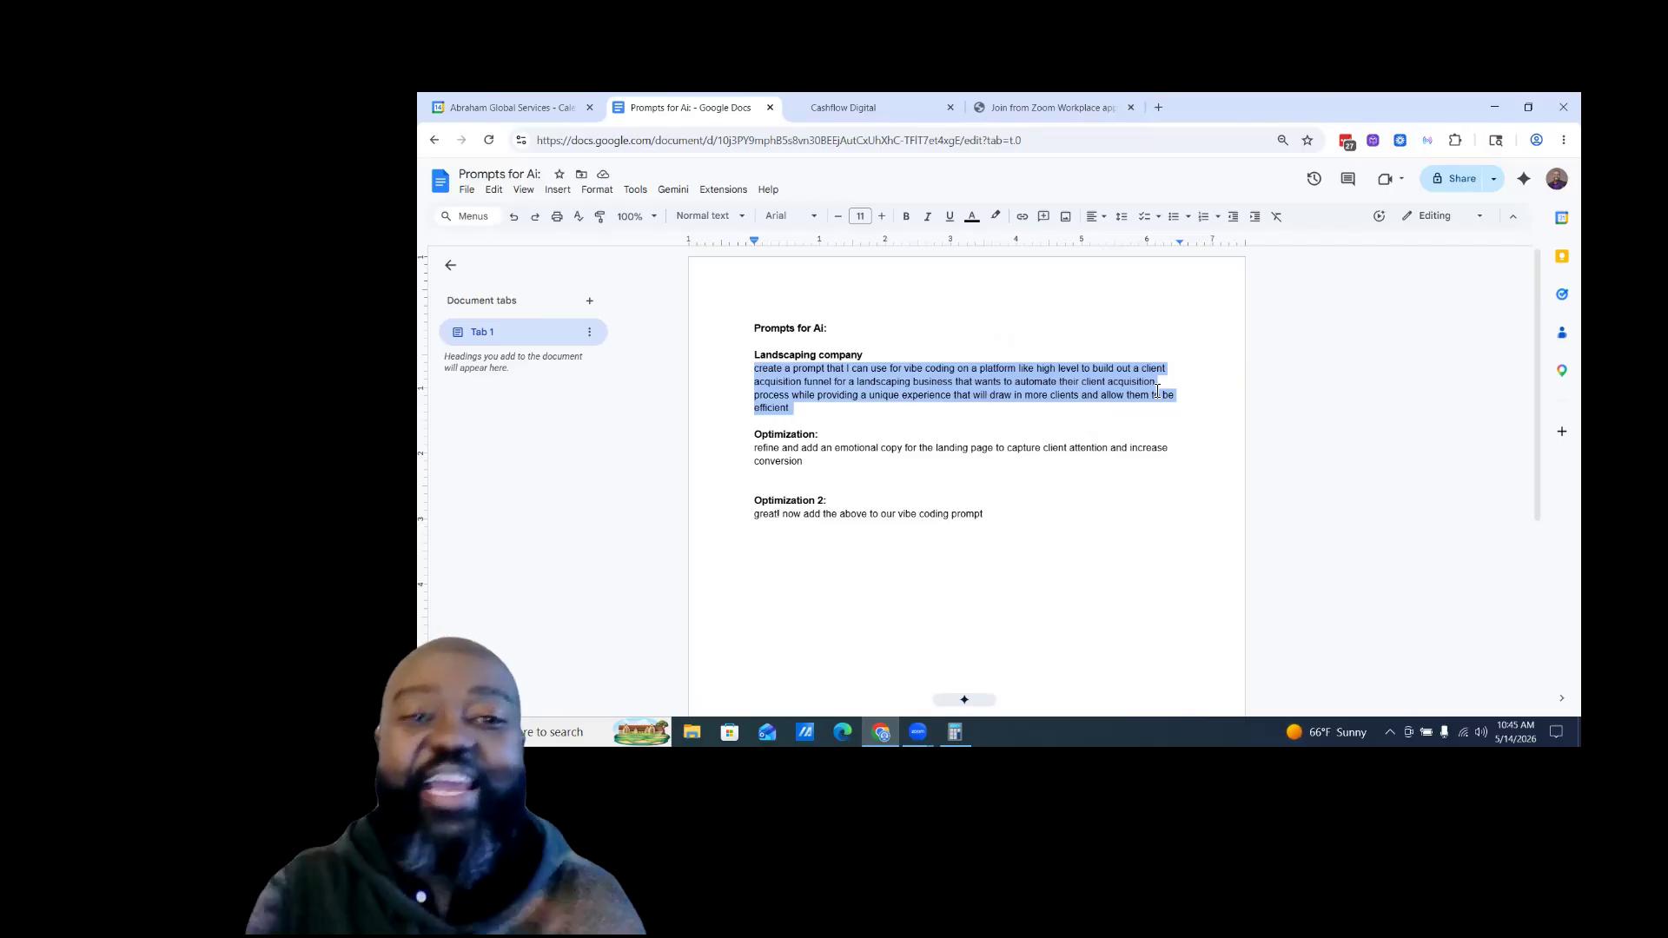
{"action": "left_click", "coordinate": [1306, 255]}
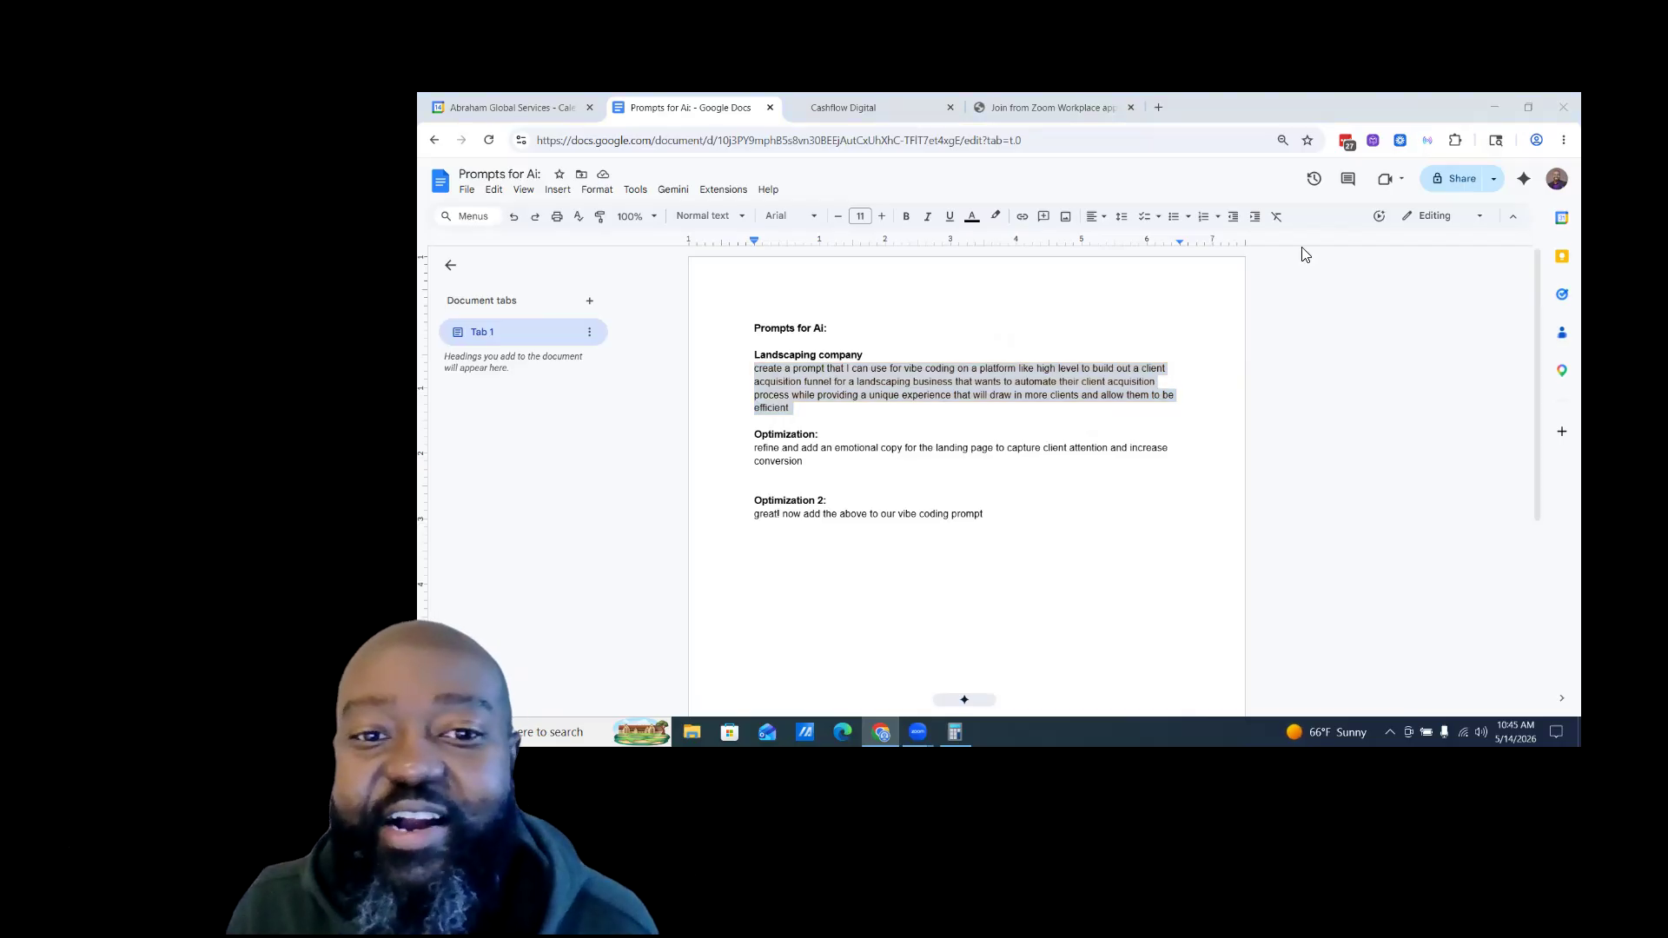
{"action": "right_click", "coordinate": [1022, 412]}
{"action": "left_click", "coordinate": [1038, 316]}
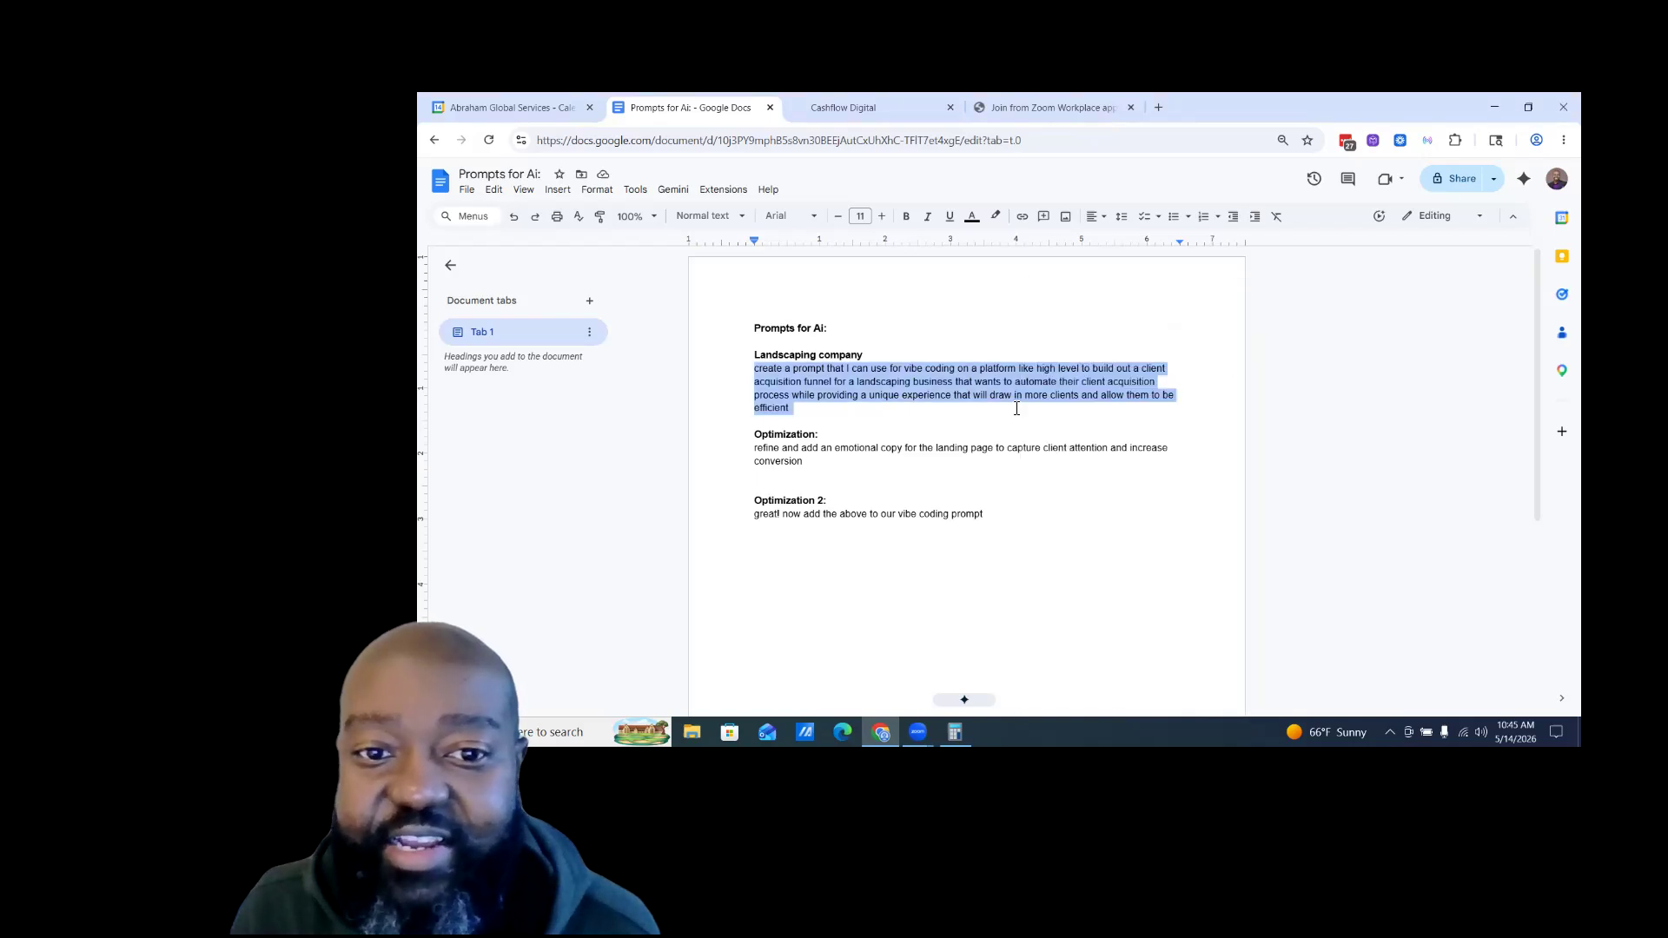
Switch to the Cashflow Digital page and submit the copied landscaping prompt in the new AI chat.
{"action": "left_click", "coordinate": [883, 109]}
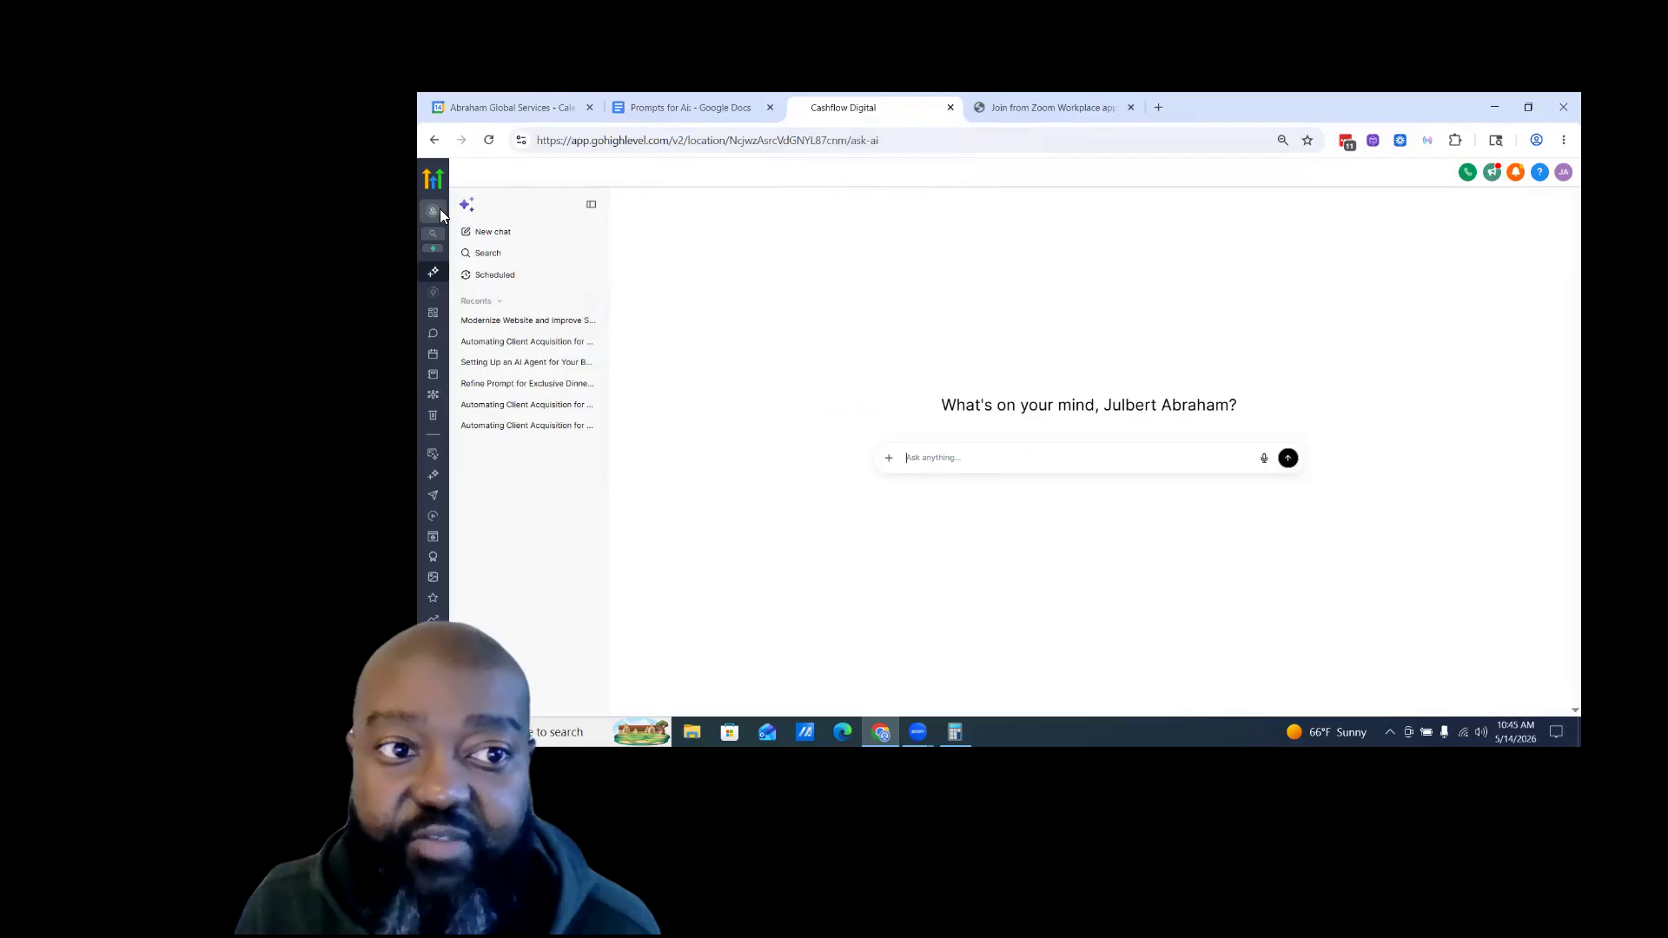
{"action": "right_click", "coordinate": [1000, 461]}
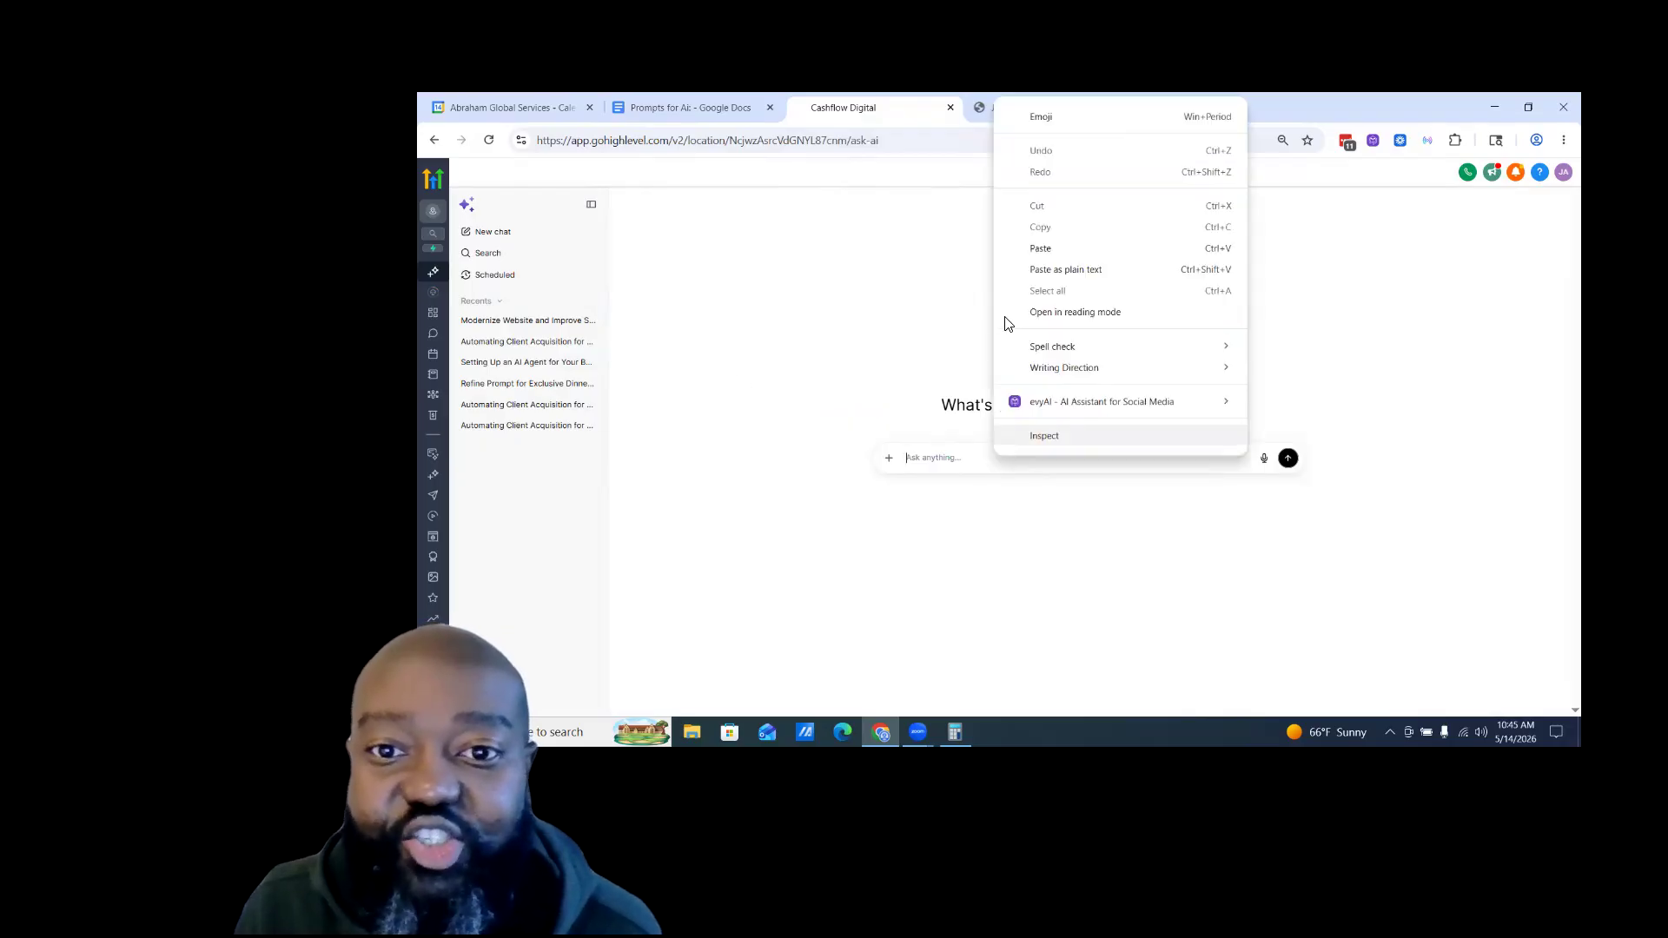
{"action": "left_click", "coordinate": [1069, 253]}
{"action": "left_click", "coordinate": [1288, 489]}
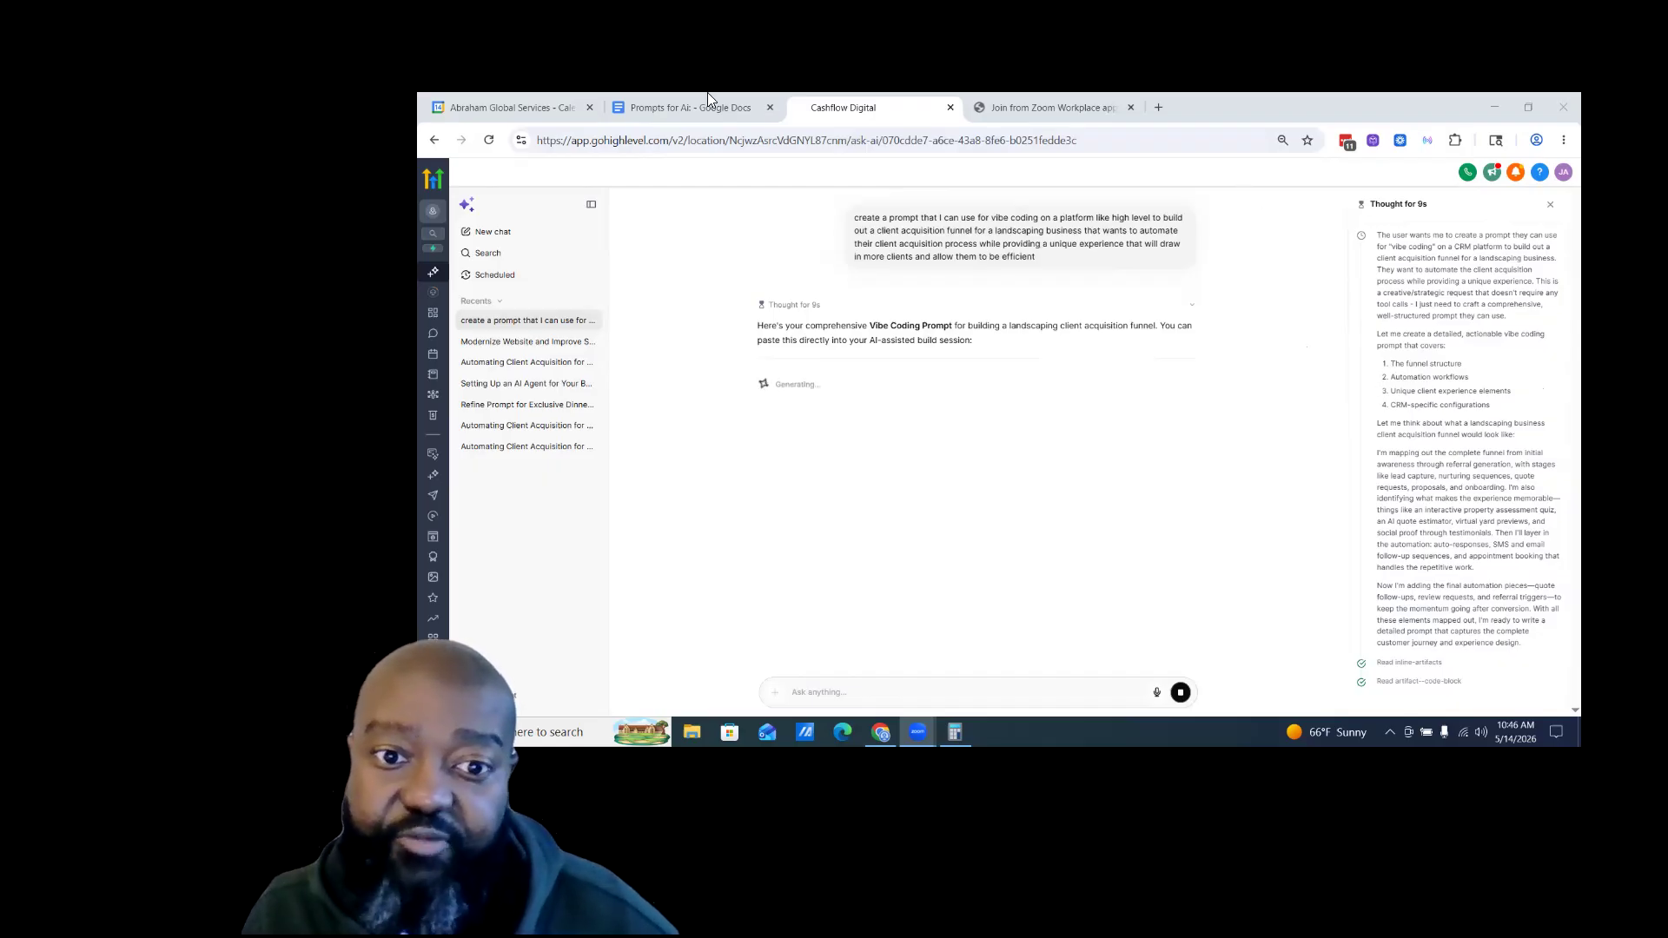
Return to the prompts document and change the first optimization heading to "Optimization 1:".
{"action": "key", "text": "ctrl+shift+Tab"}
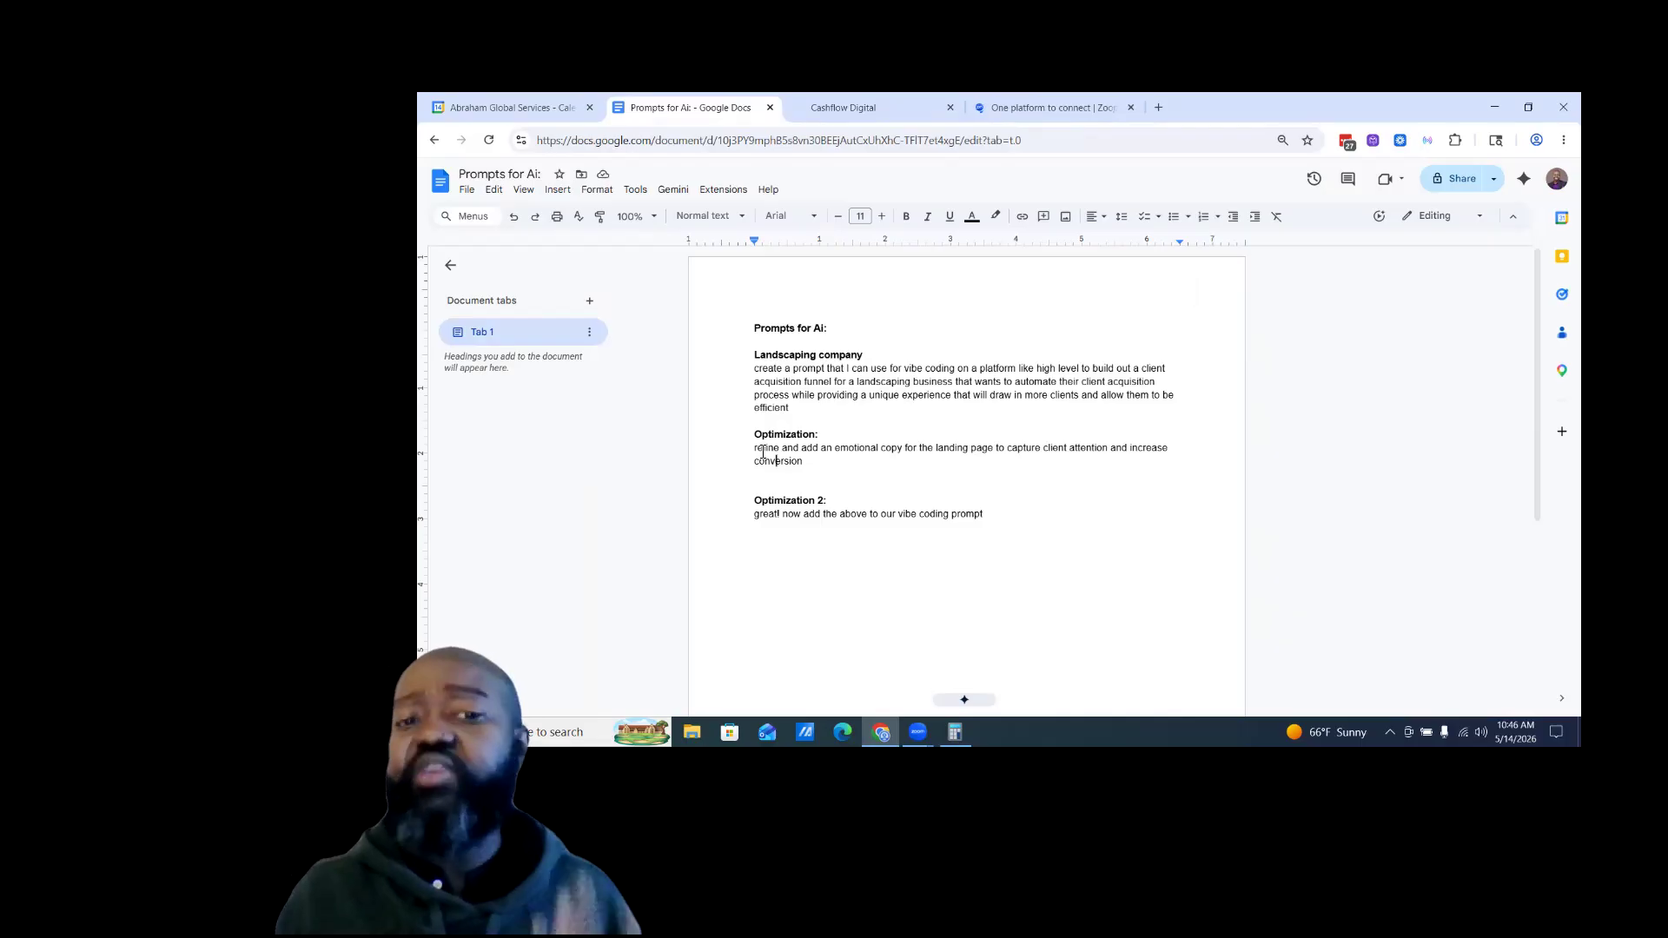
{"action": "left_click", "coordinate": [817, 434]}
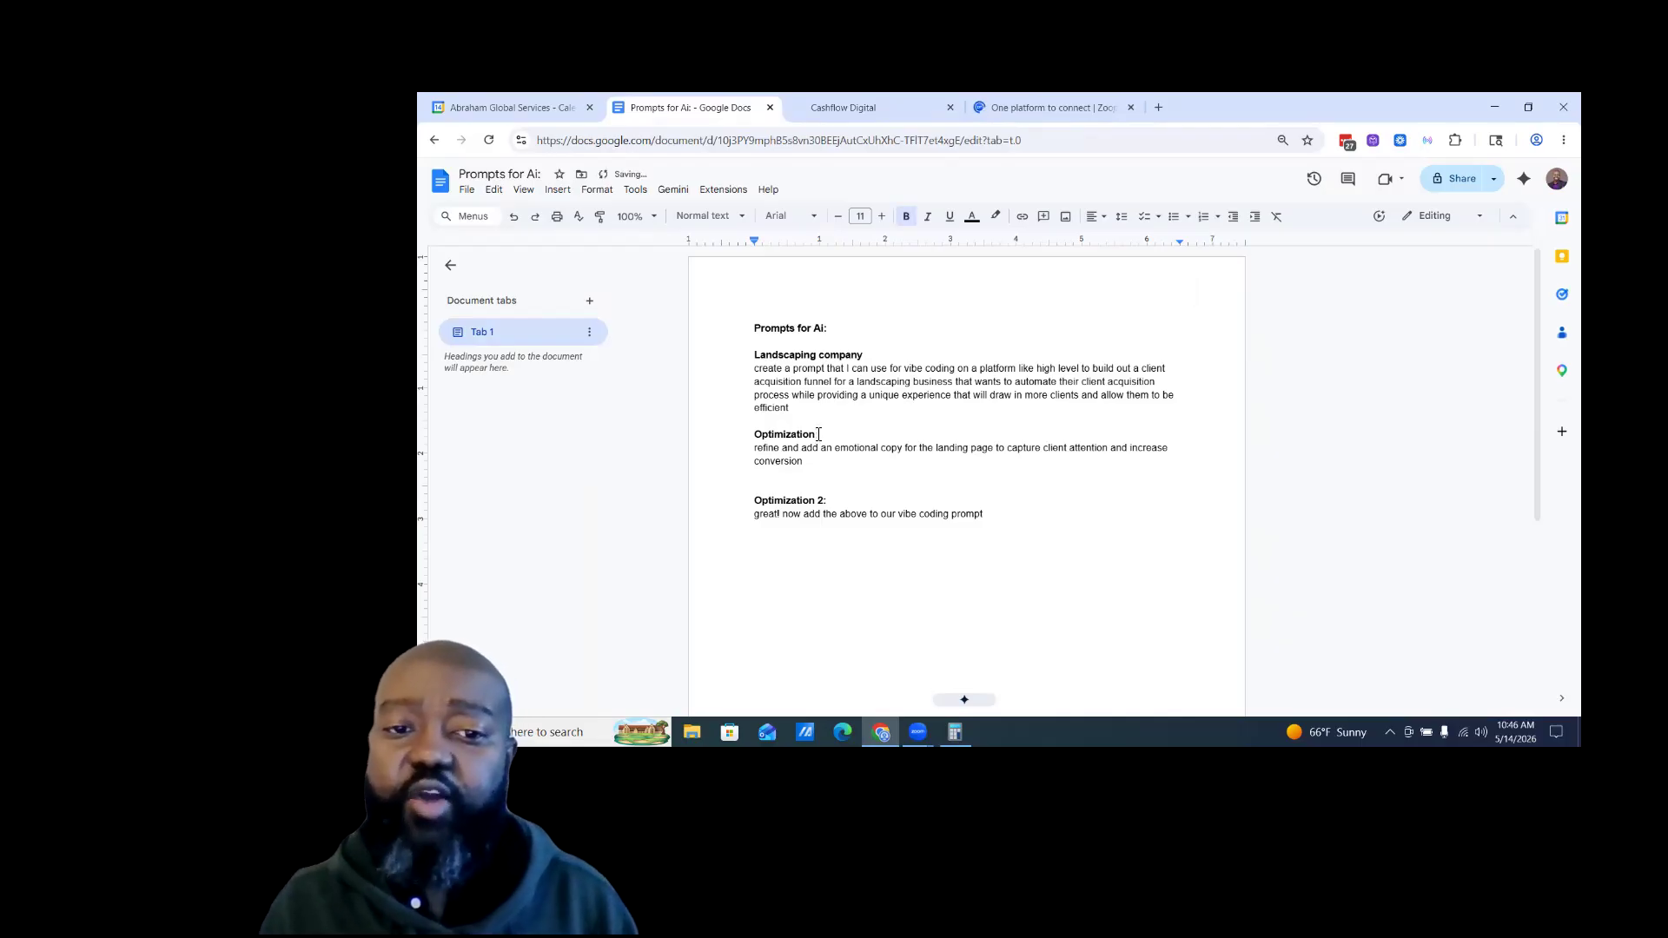
{"action": "type", "text": "1"}
{"action": "left_click_drag", "start_coordinate": [808, 463], "coordinate": [774, 450]}
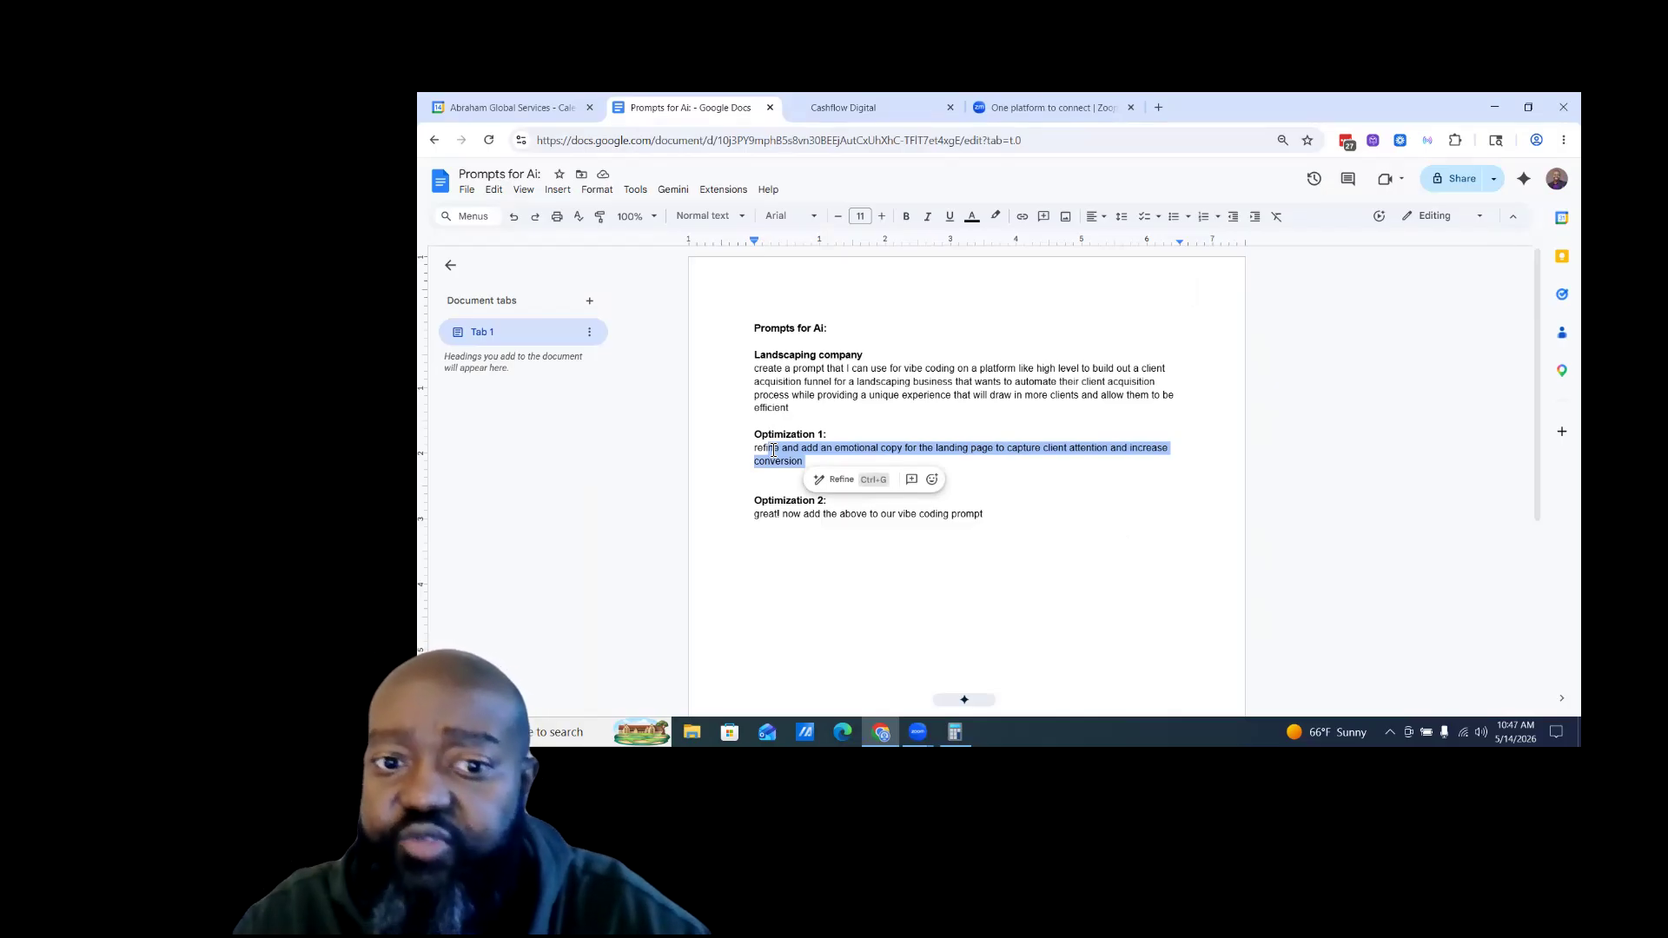
{"action": "left_click", "coordinate": [1086, 461]}
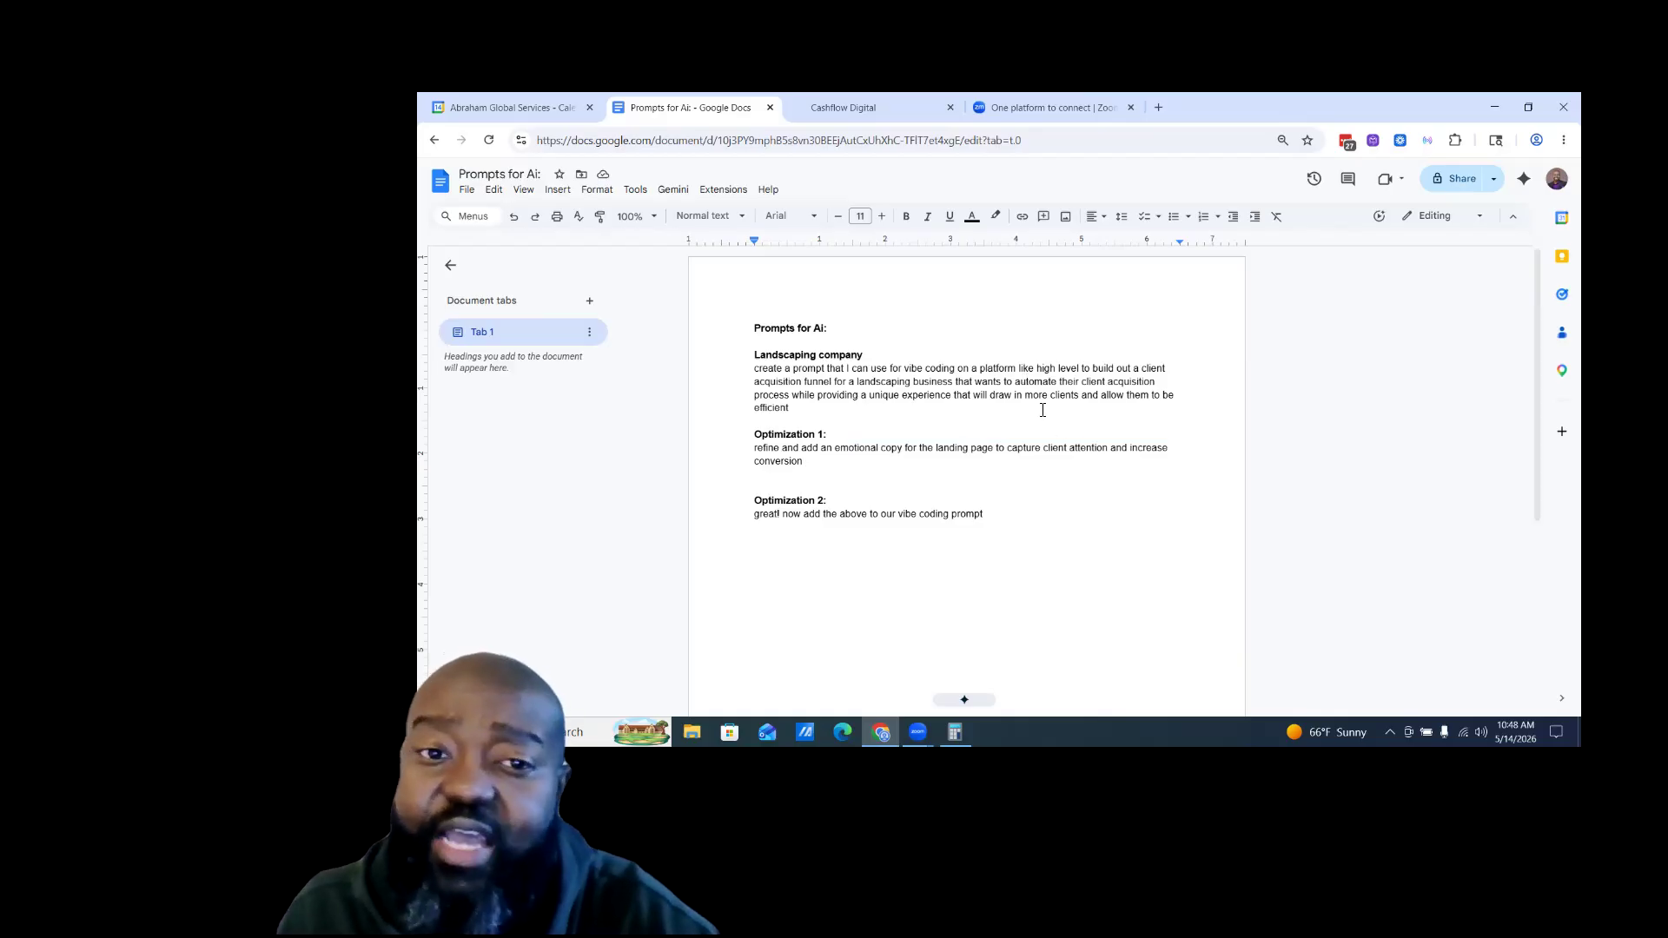
Go back to the AI chat and examine the generated landscaping vibe coding prompt, from its context and phases through to the pro tips.
{"action": "left_click", "coordinate": [902, 100]}
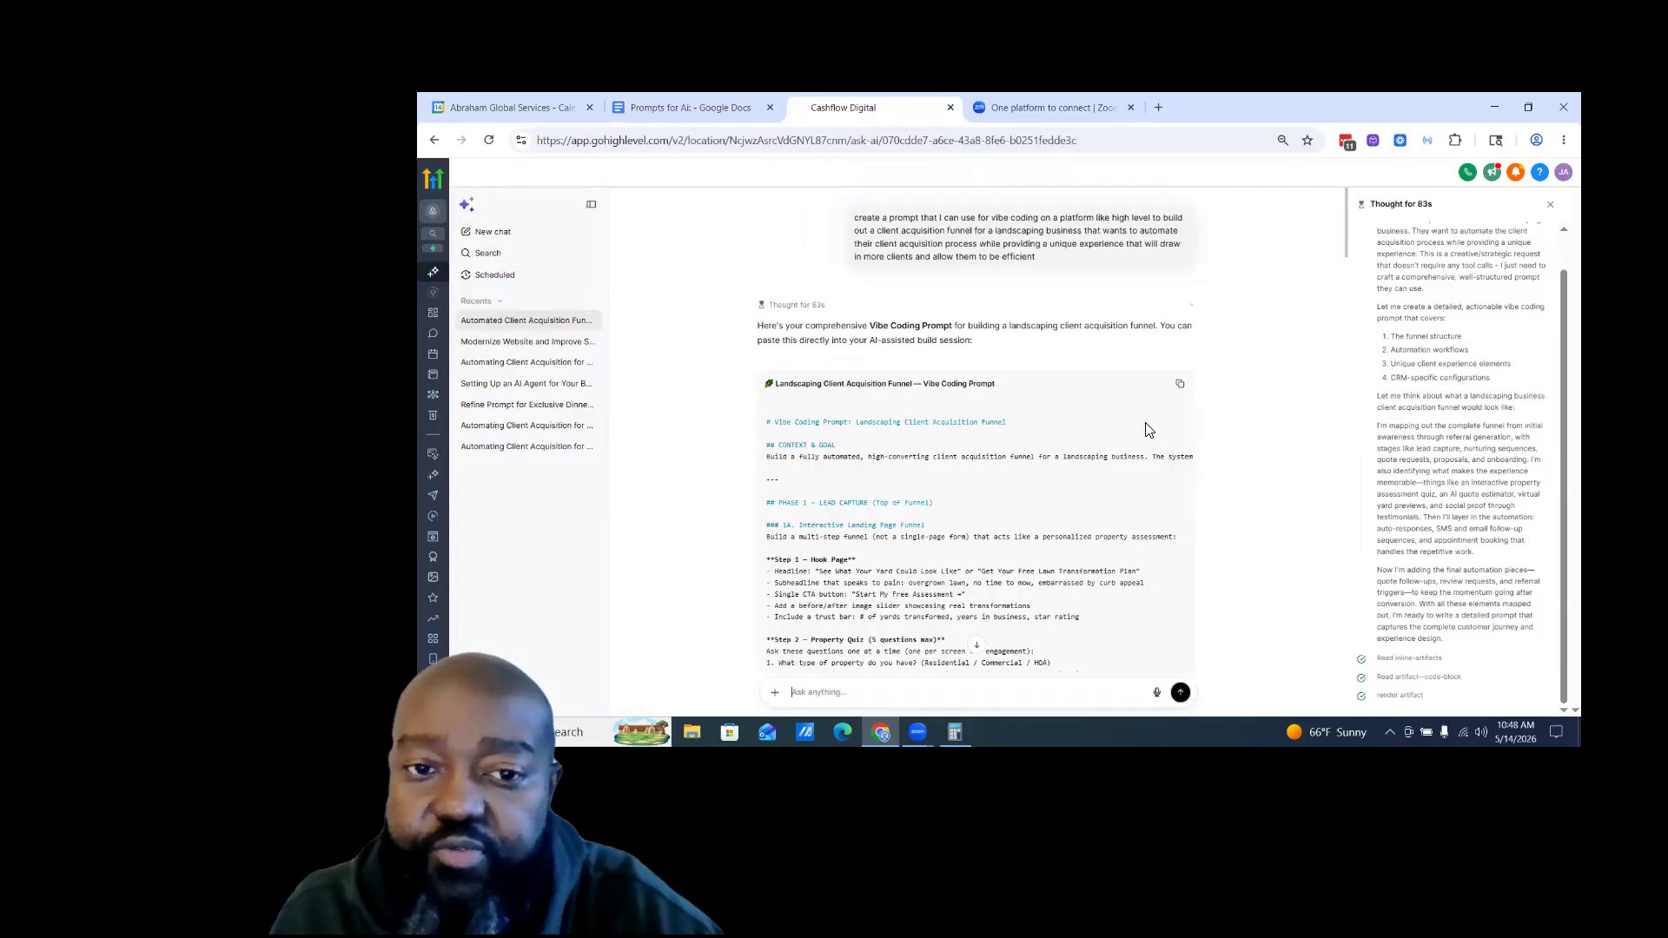
{"action": "scroll", "coordinate": [967, 422], "scroll_direction": "down", "scroll_amount": 5}
{"action": "scroll", "coordinate": [967, 423], "scroll_direction": "up", "scroll_amount": 5}
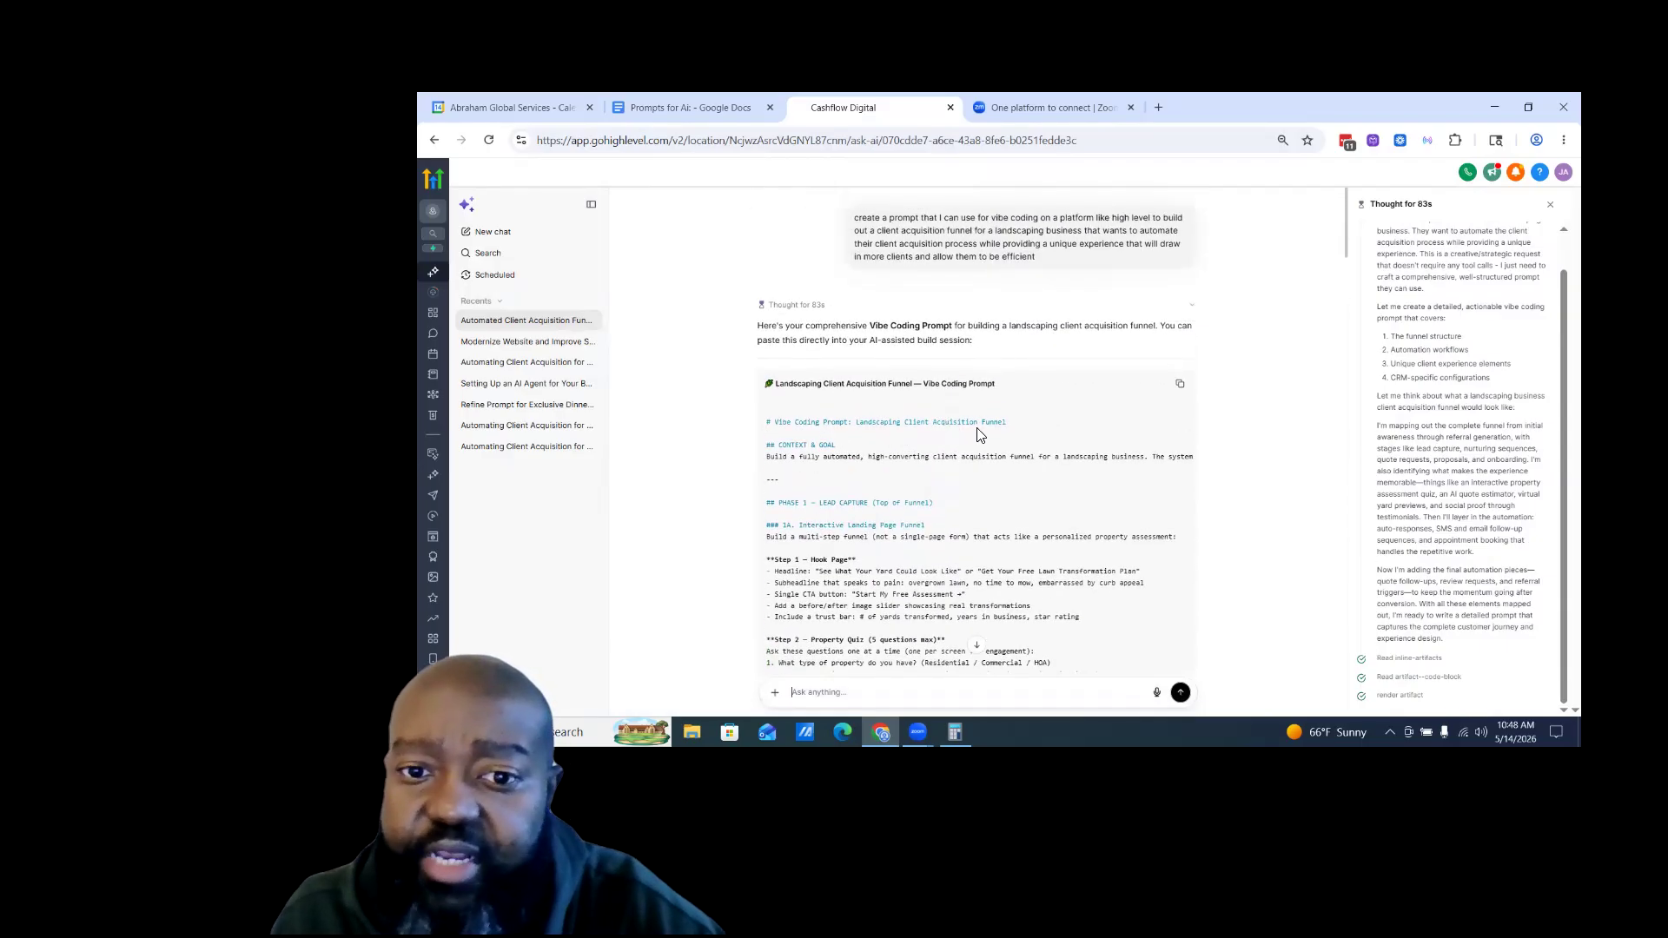
{"action": "scroll", "coordinate": [1008, 458], "scroll_direction": "down", "scroll_amount": 1}
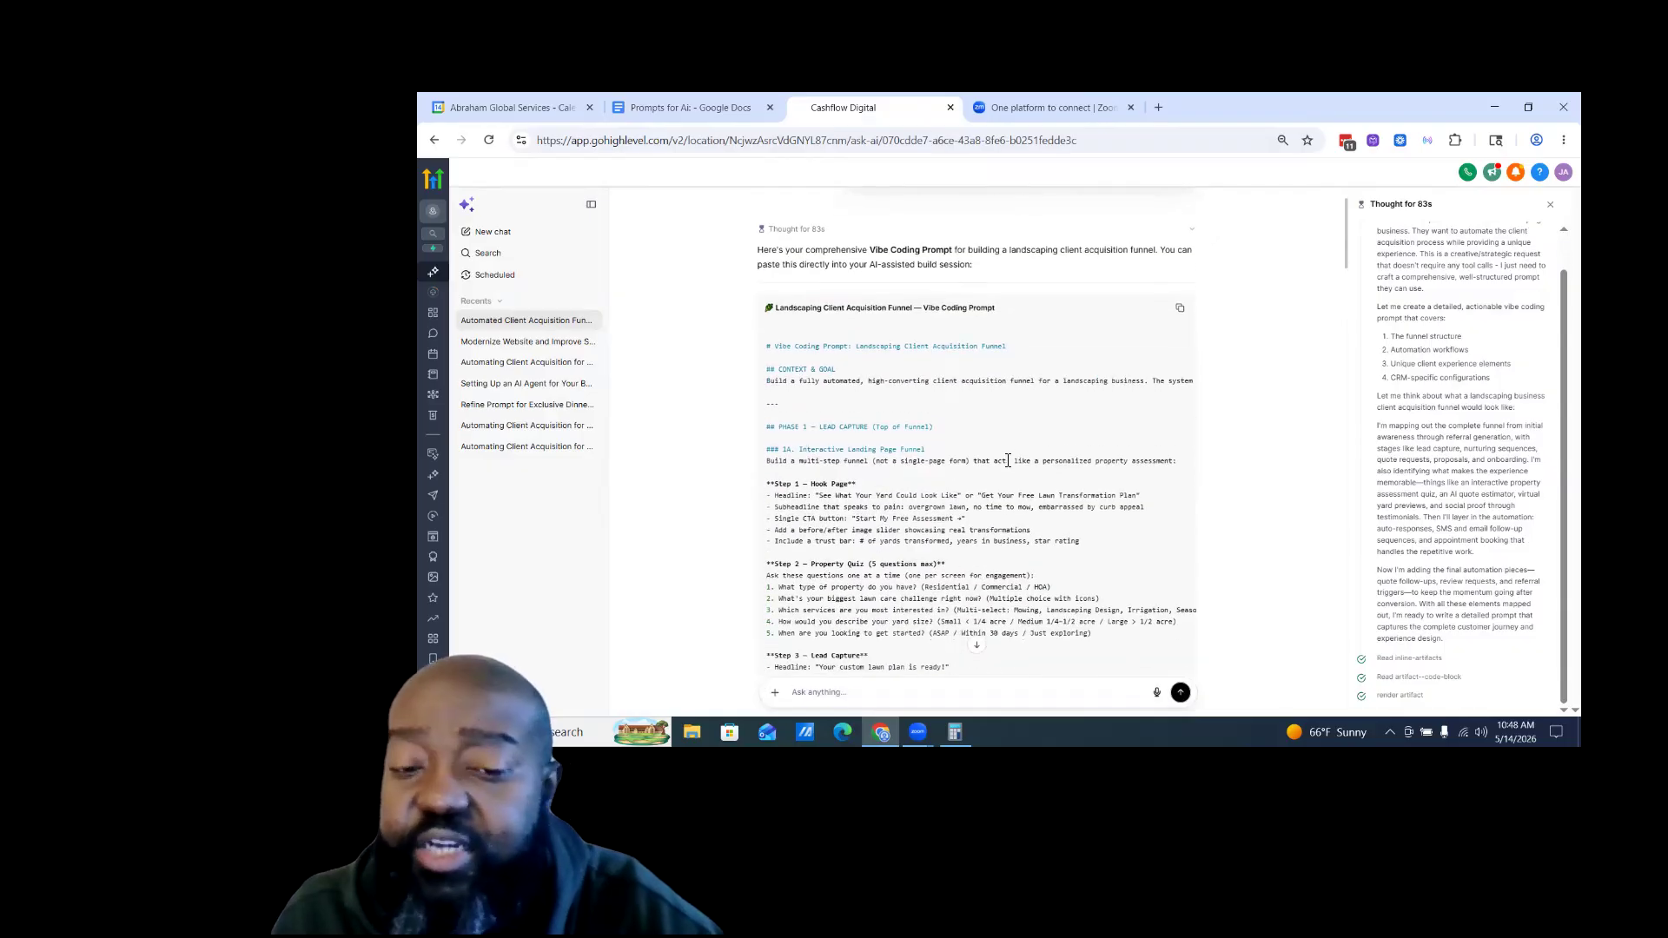
{"action": "scroll", "coordinate": [1003, 465], "scroll_direction": "down", "scroll_amount": 2}
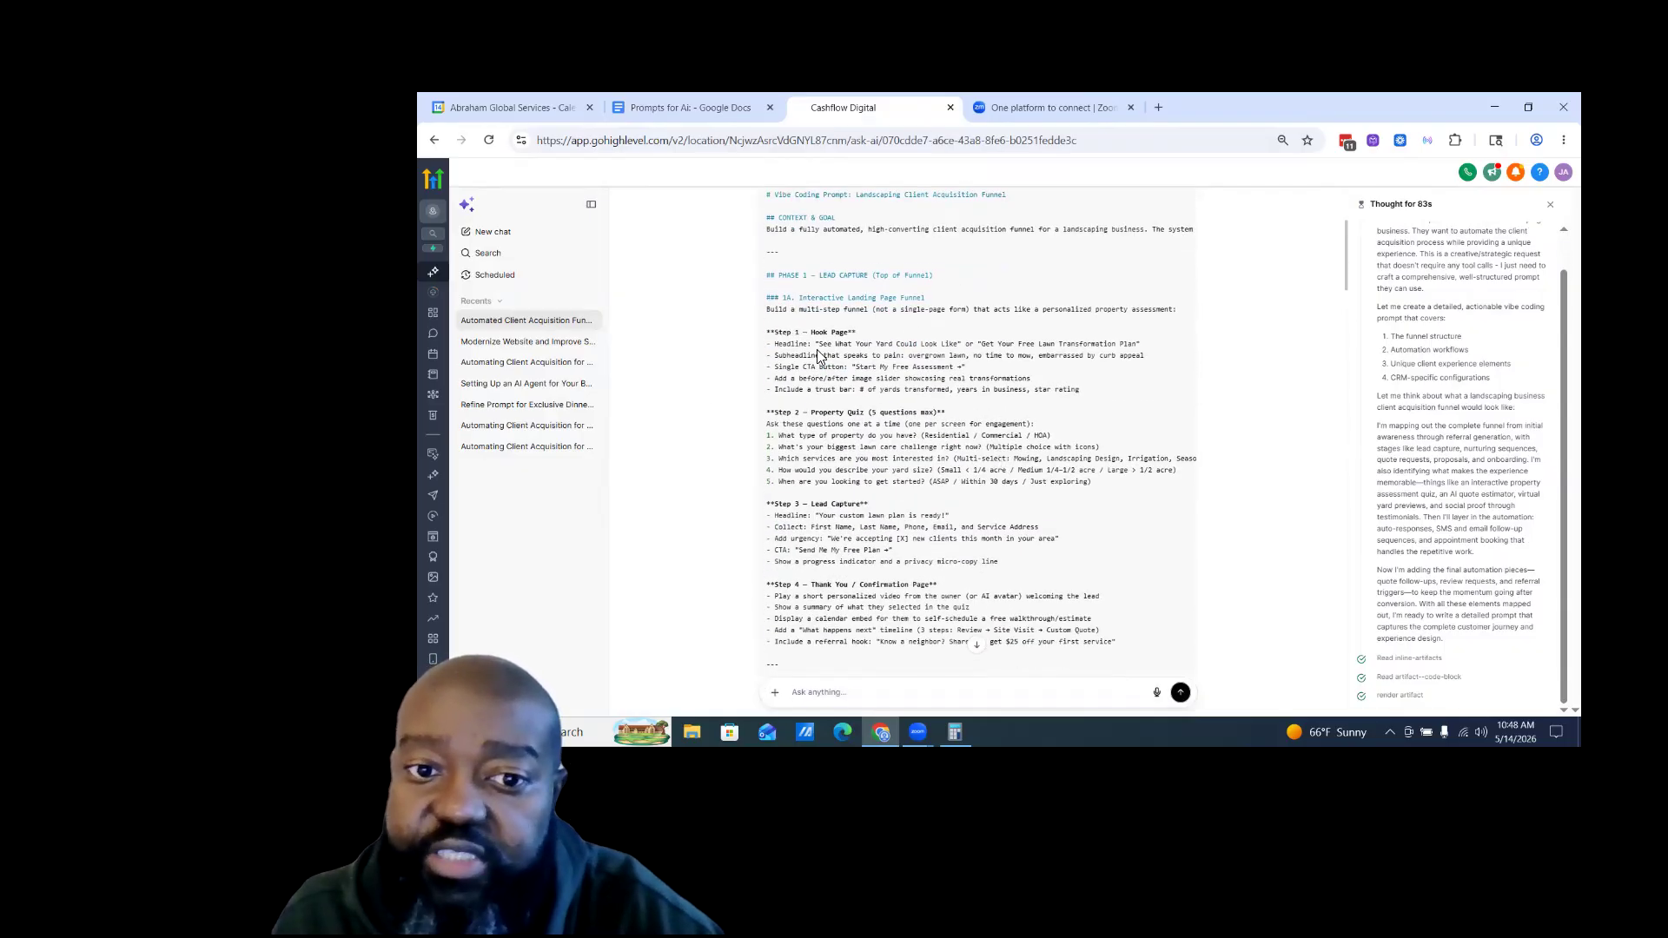
{"action": "scroll", "coordinate": [925, 439], "scroll_direction": "down", "scroll_amount": 2}
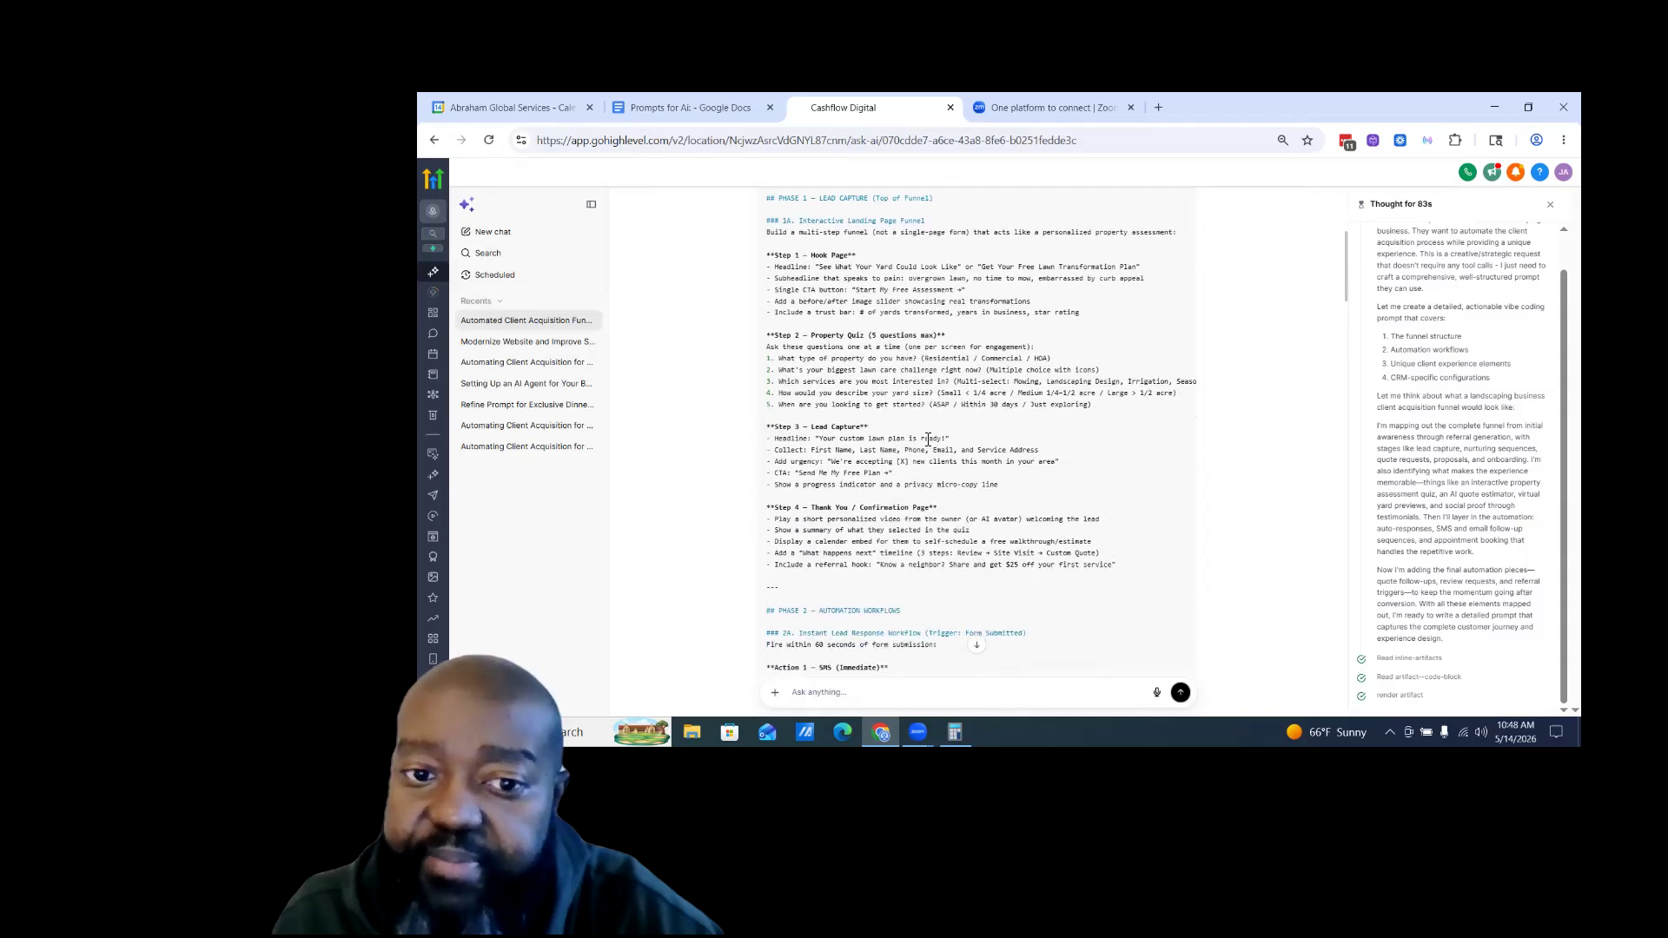
{"action": "scroll", "coordinate": [895, 404], "scroll_direction": "down", "scroll_amount": 2}
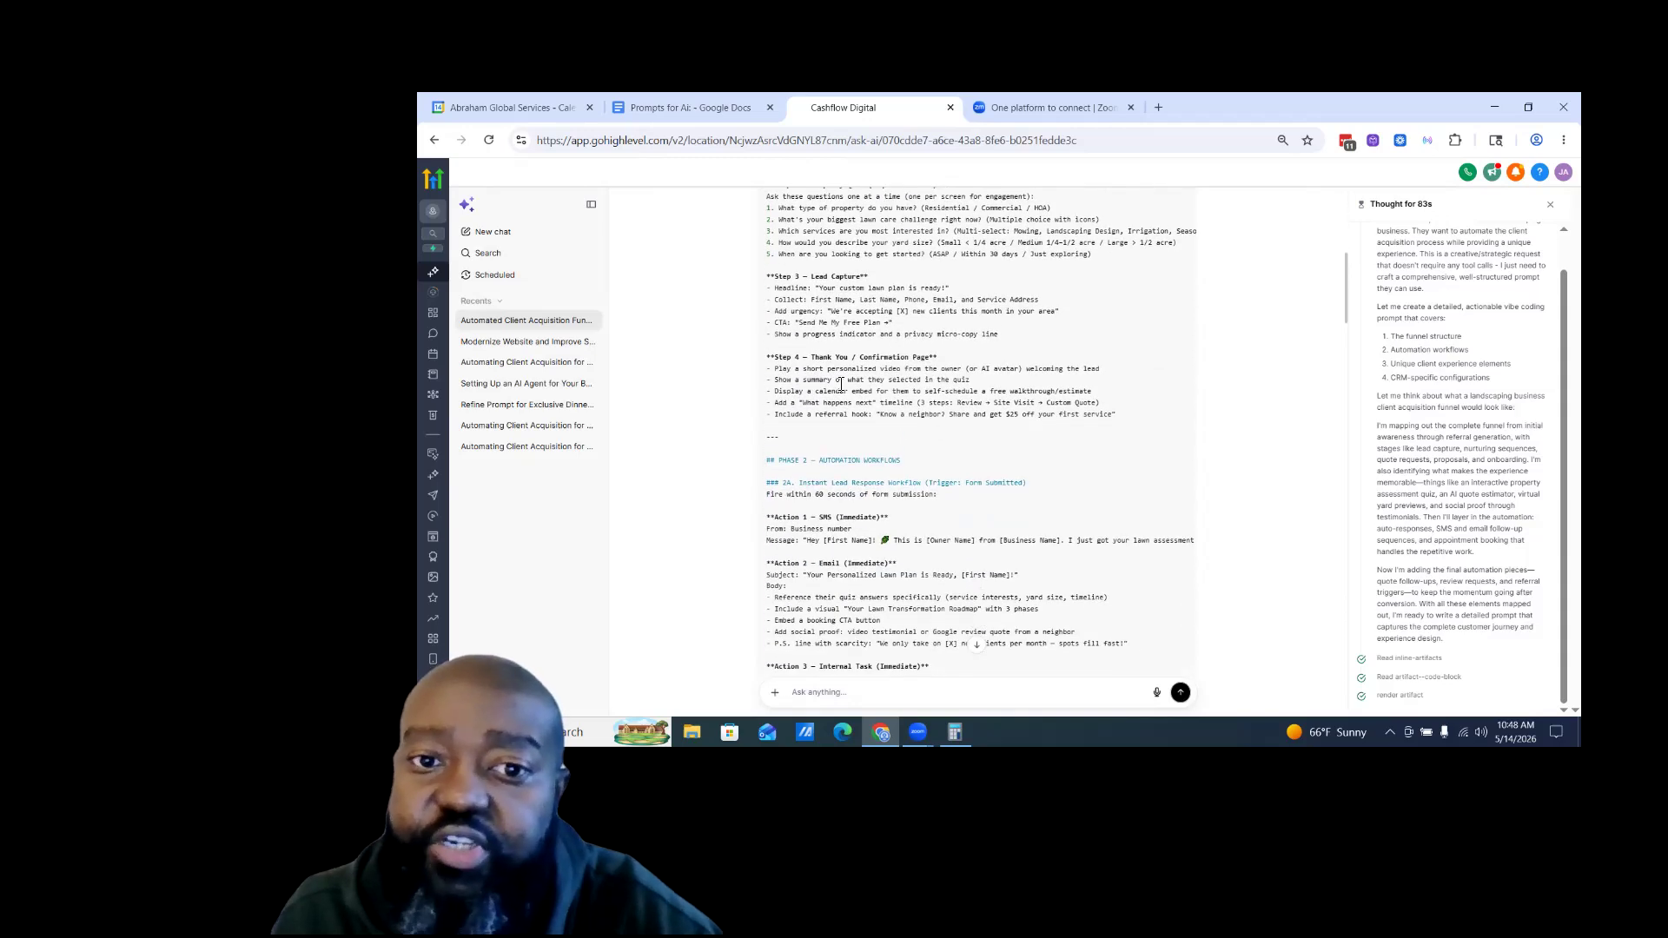
{"action": "scroll", "coordinate": [1048, 422], "scroll_direction": "down", "scroll_amount": 1}
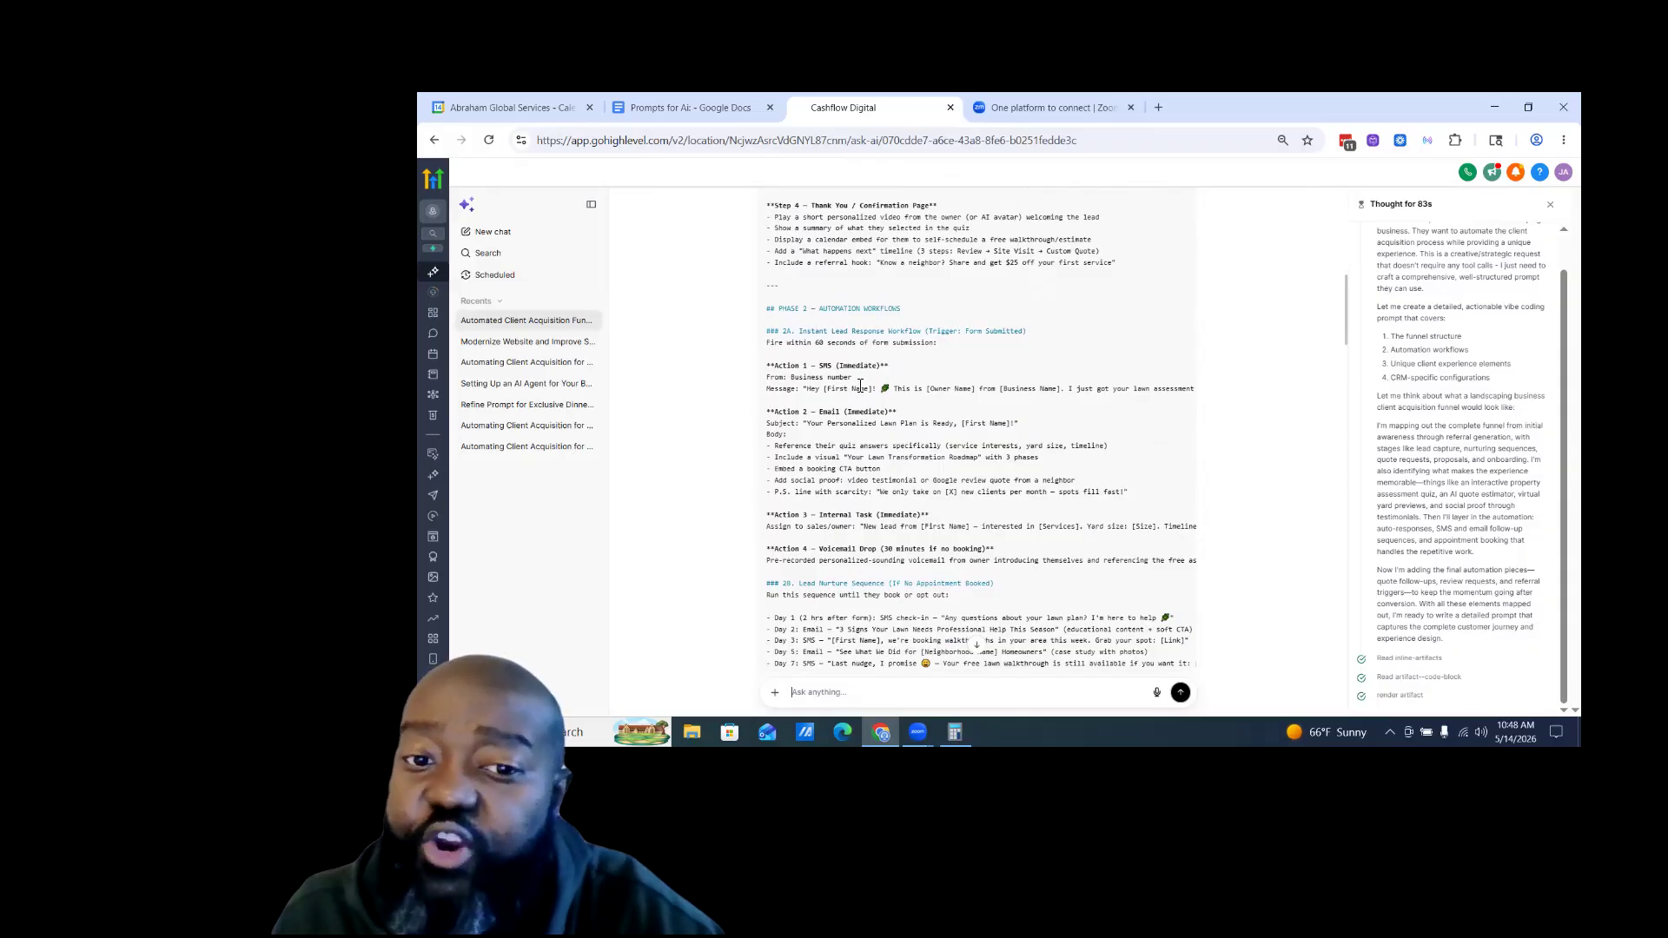
{"action": "scroll", "coordinate": [860, 391], "scroll_direction": "down", "scroll_amount": 1}
{"action": "scroll", "coordinate": [860, 391], "scroll_direction": "down", "scroll_amount": 2}
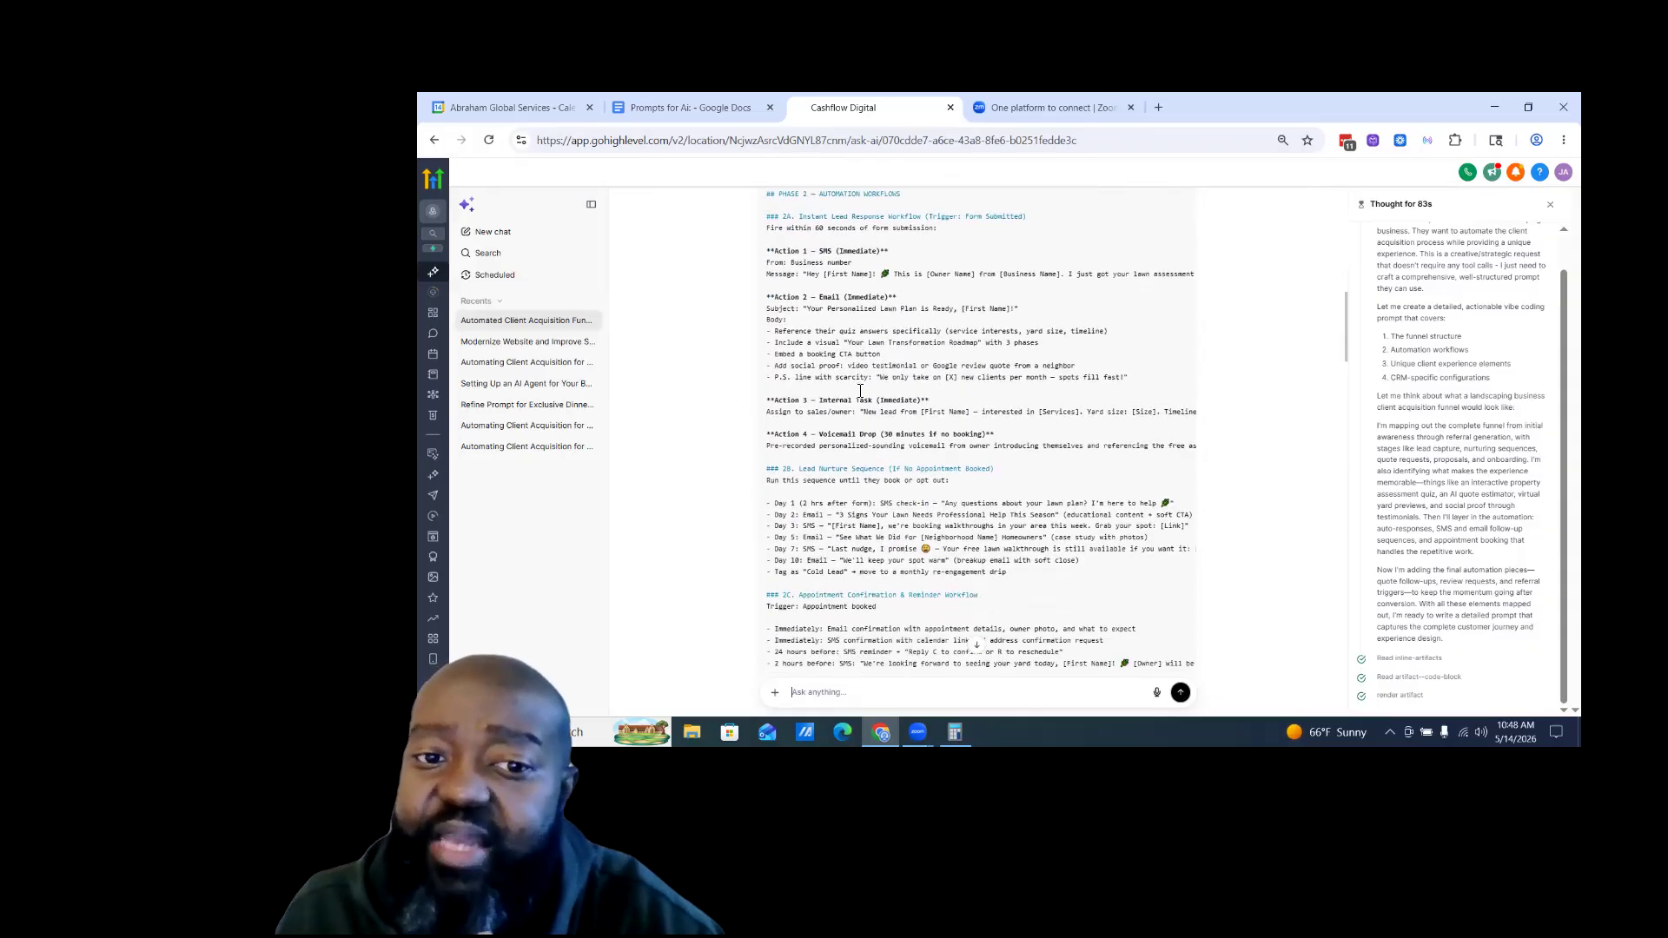
{"action": "scroll", "coordinate": [860, 395], "scroll_direction": "down", "scroll_amount": 4}
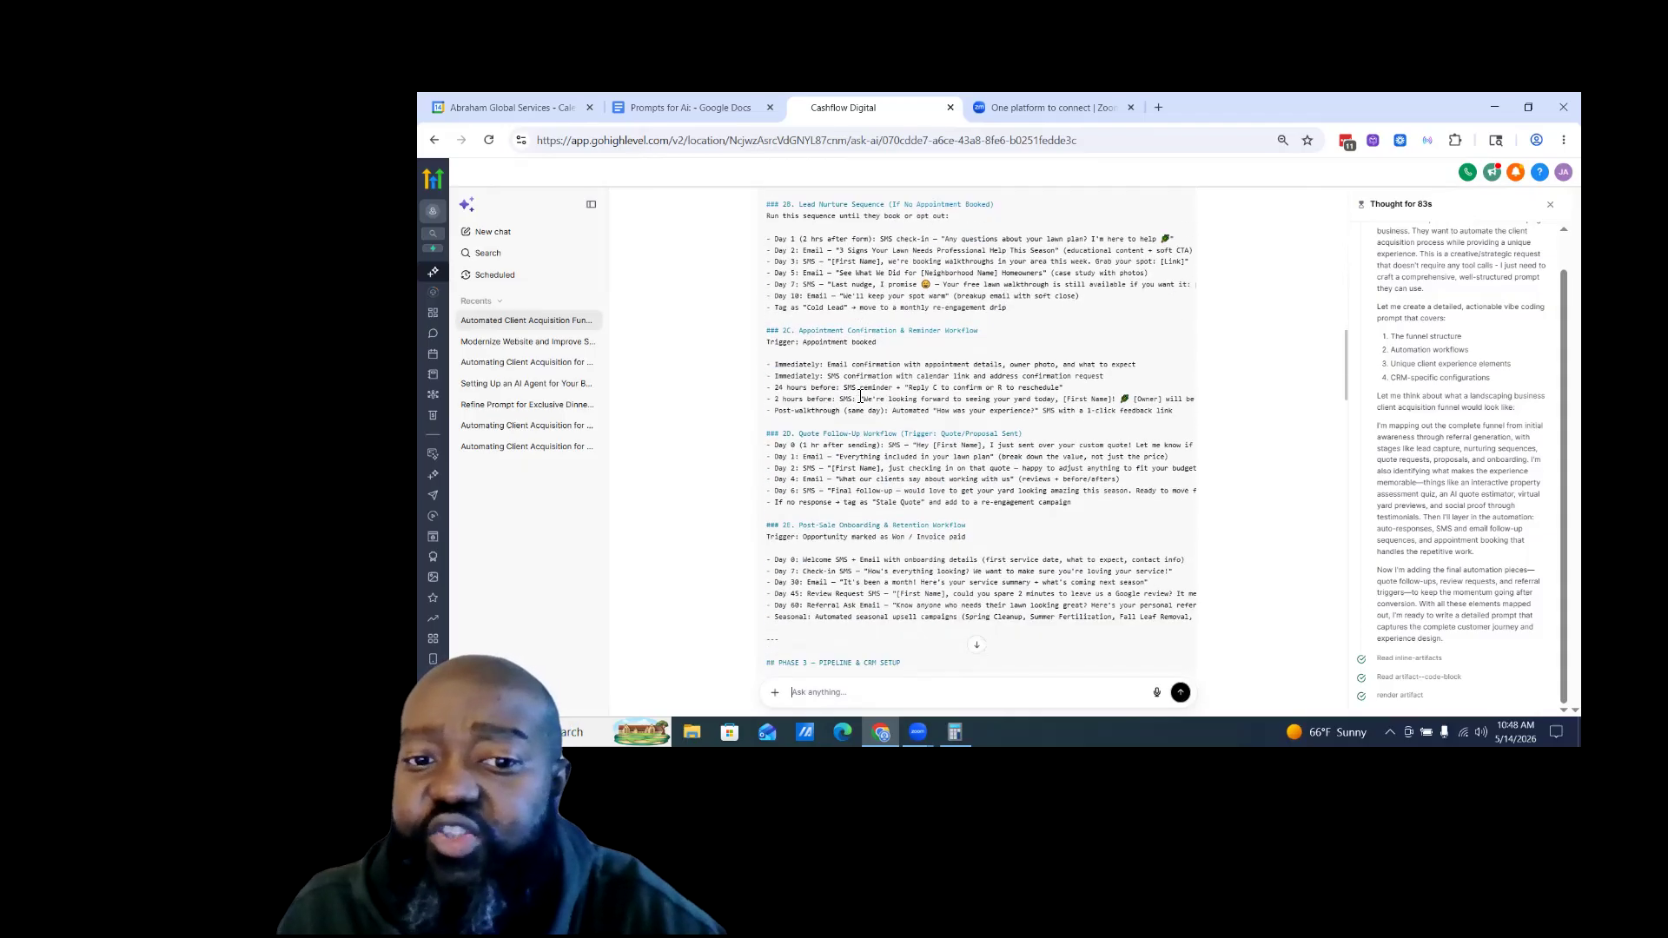
{"action": "scroll", "coordinate": [855, 392], "scroll_direction": "down", "scroll_amount": 8}
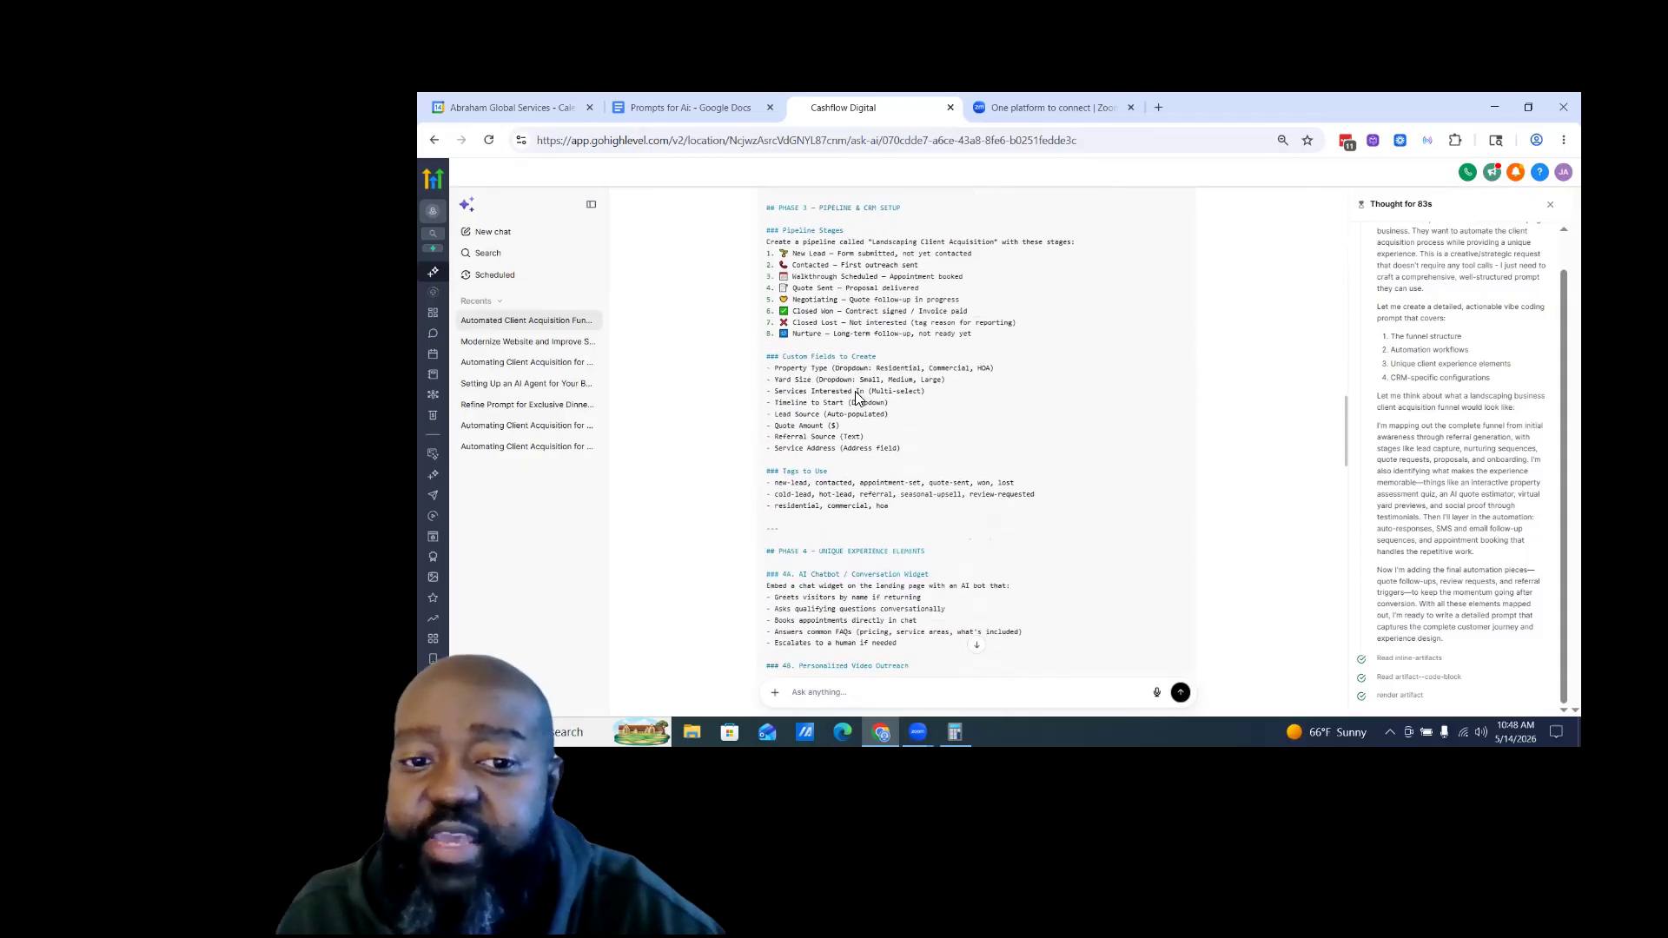
{"action": "scroll", "coordinate": [860, 393], "scroll_direction": "down", "scroll_amount": 15}
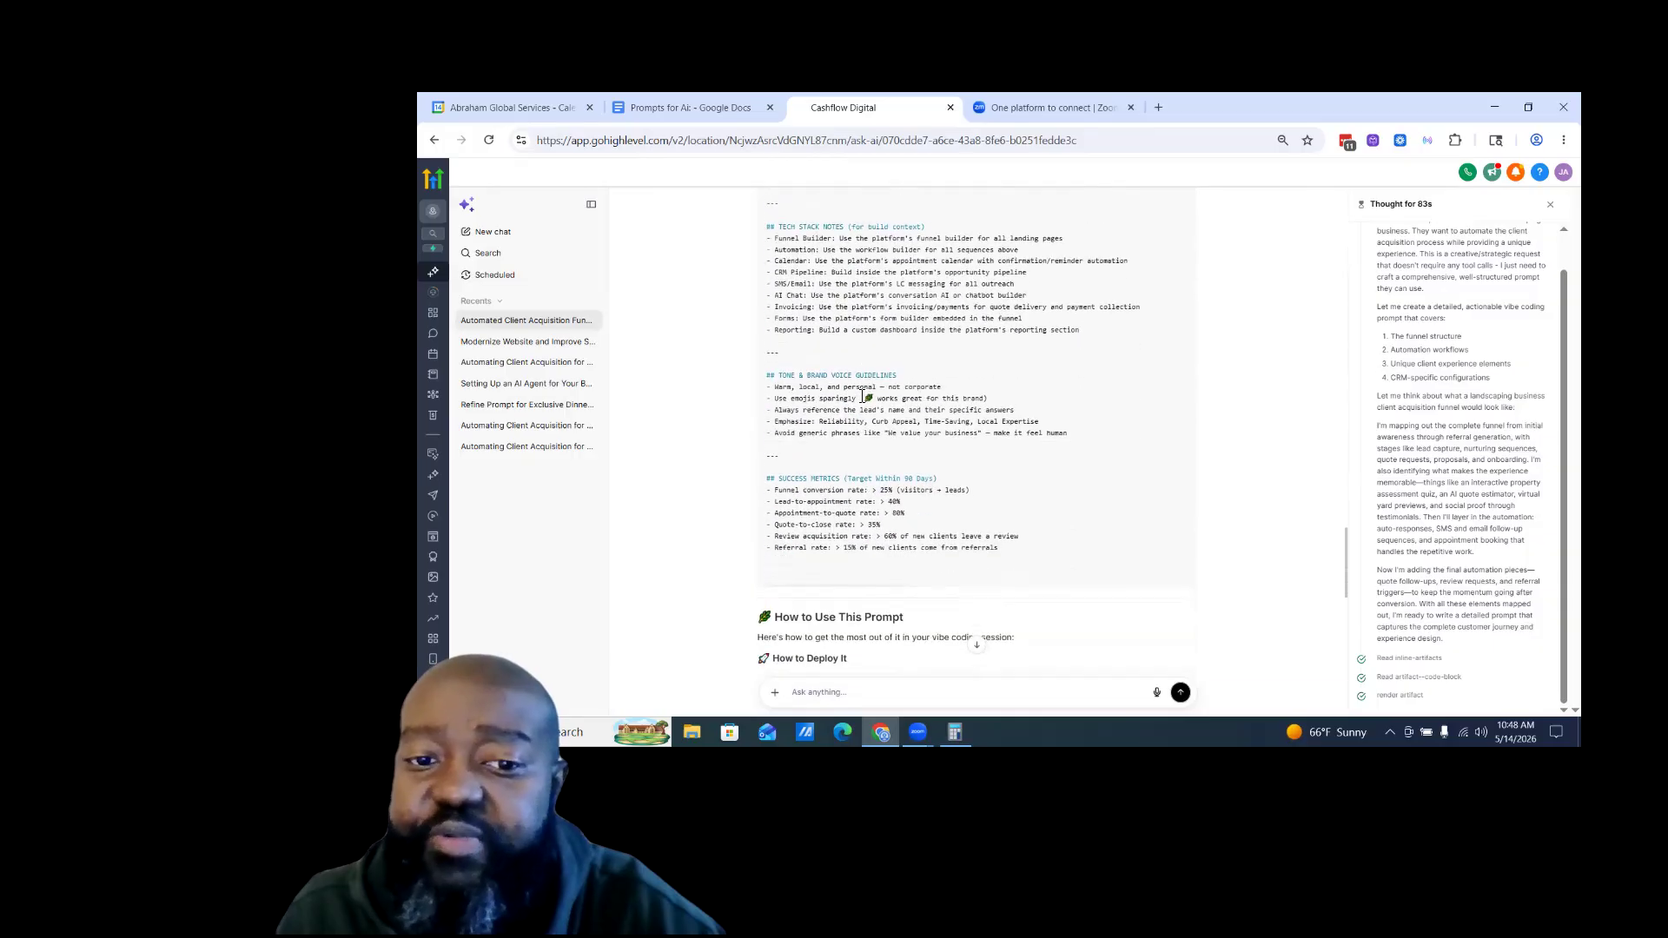
{"action": "scroll", "coordinate": [834, 384], "scroll_direction": "up", "scroll_amount": 18}
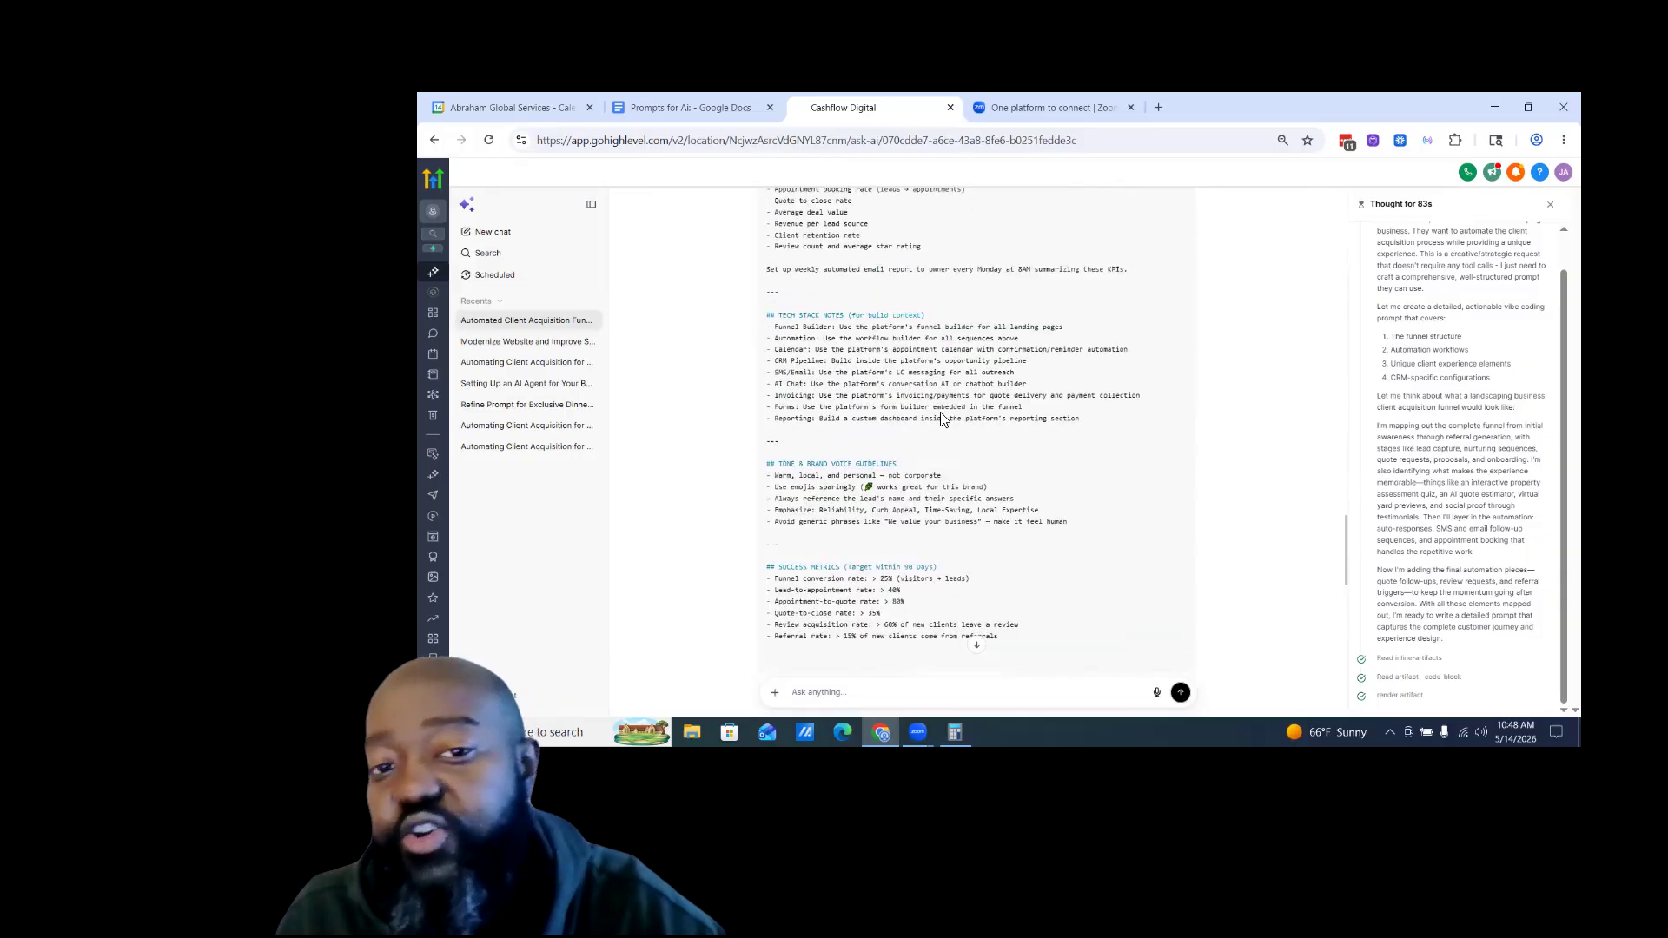
{"action": "scroll", "coordinate": [936, 423], "scroll_direction": "down", "scroll_amount": 20}
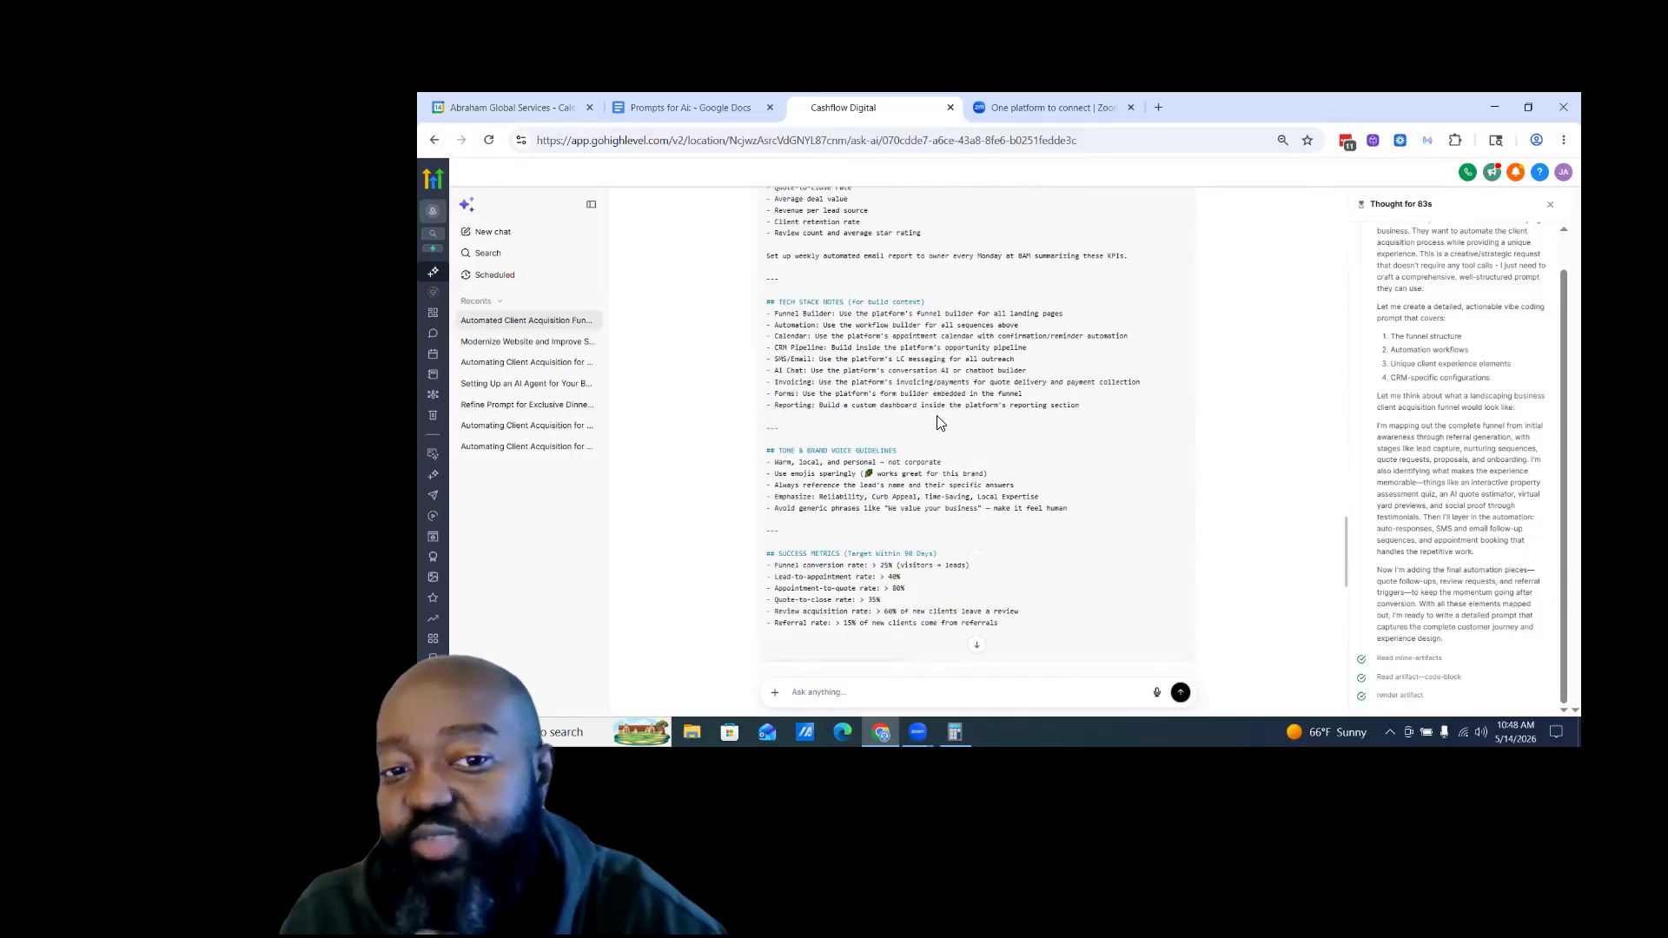
{"action": "scroll", "coordinate": [937, 423], "scroll_direction": "down", "scroll_amount": 5}
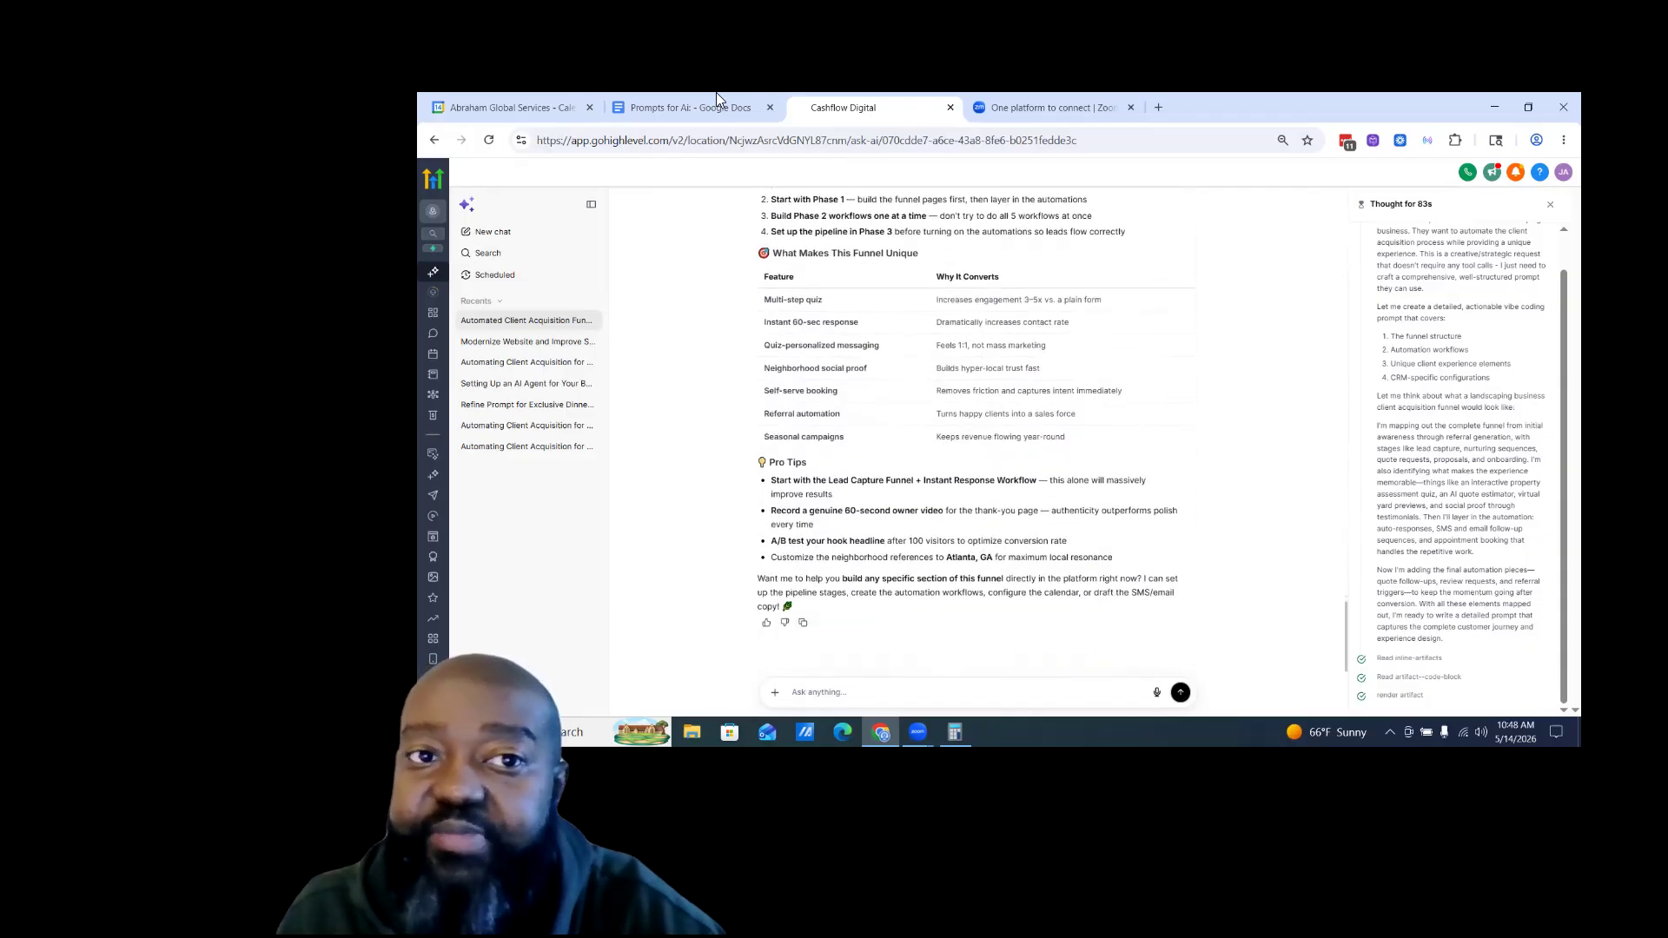
Copy the prompt text under the Optimization 1 heading in the prompts document.
{"action": "left_click", "coordinate": [691, 107]}
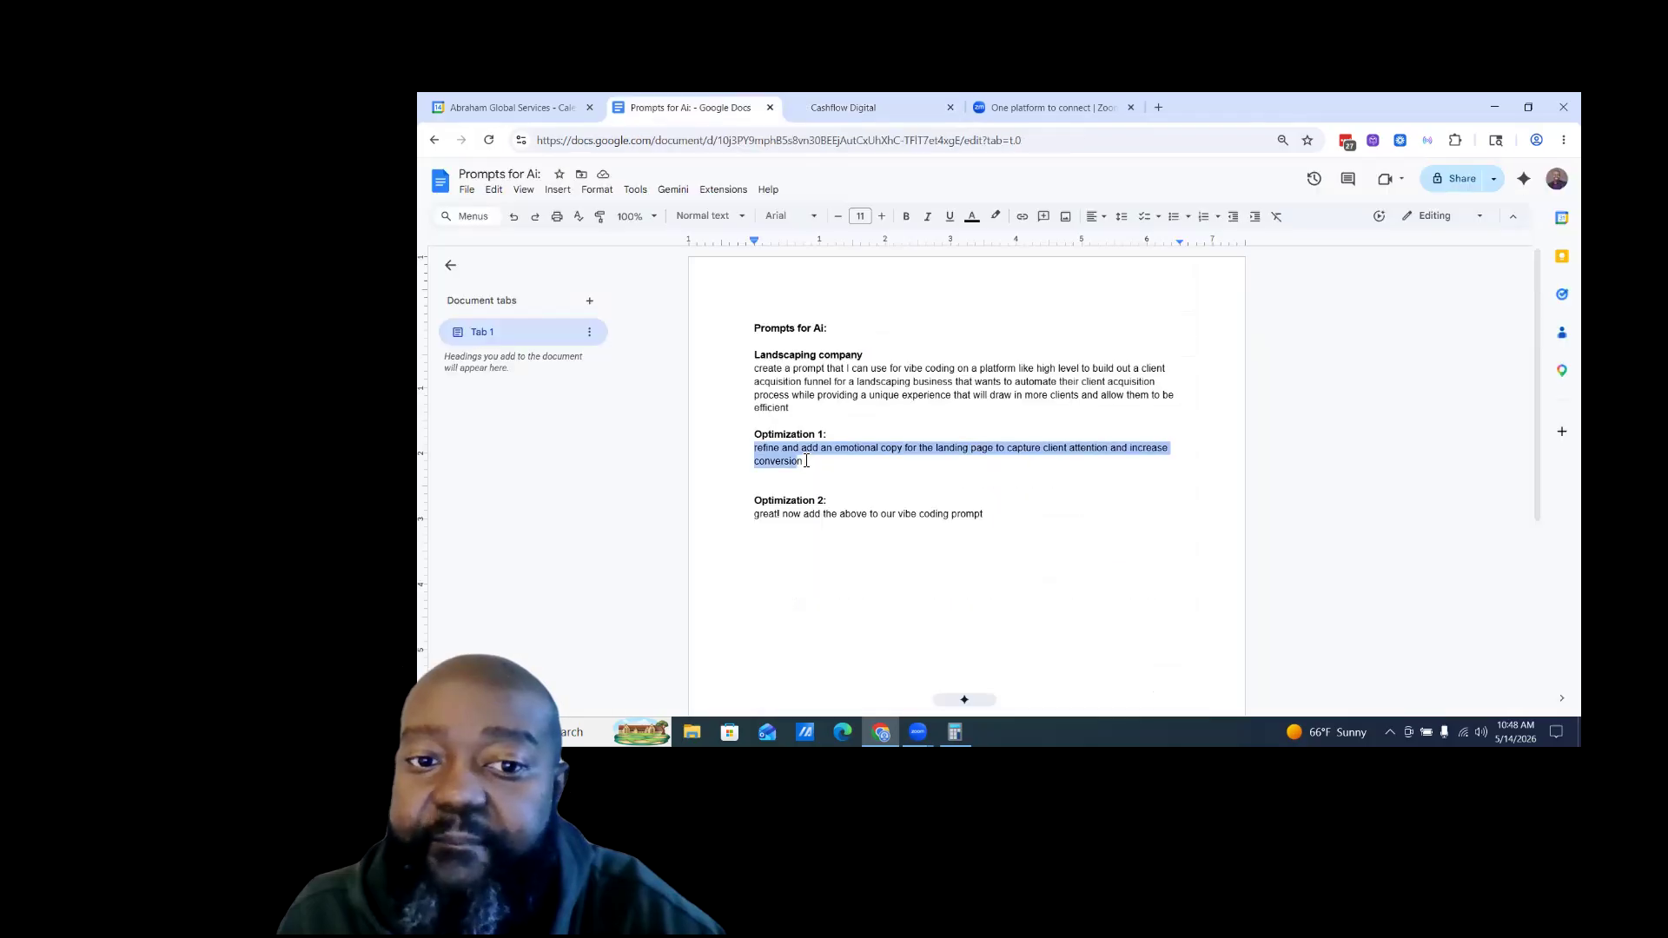
{"action": "right_click", "coordinate": [792, 461]}
{"action": "left_click", "coordinate": [857, 320]}
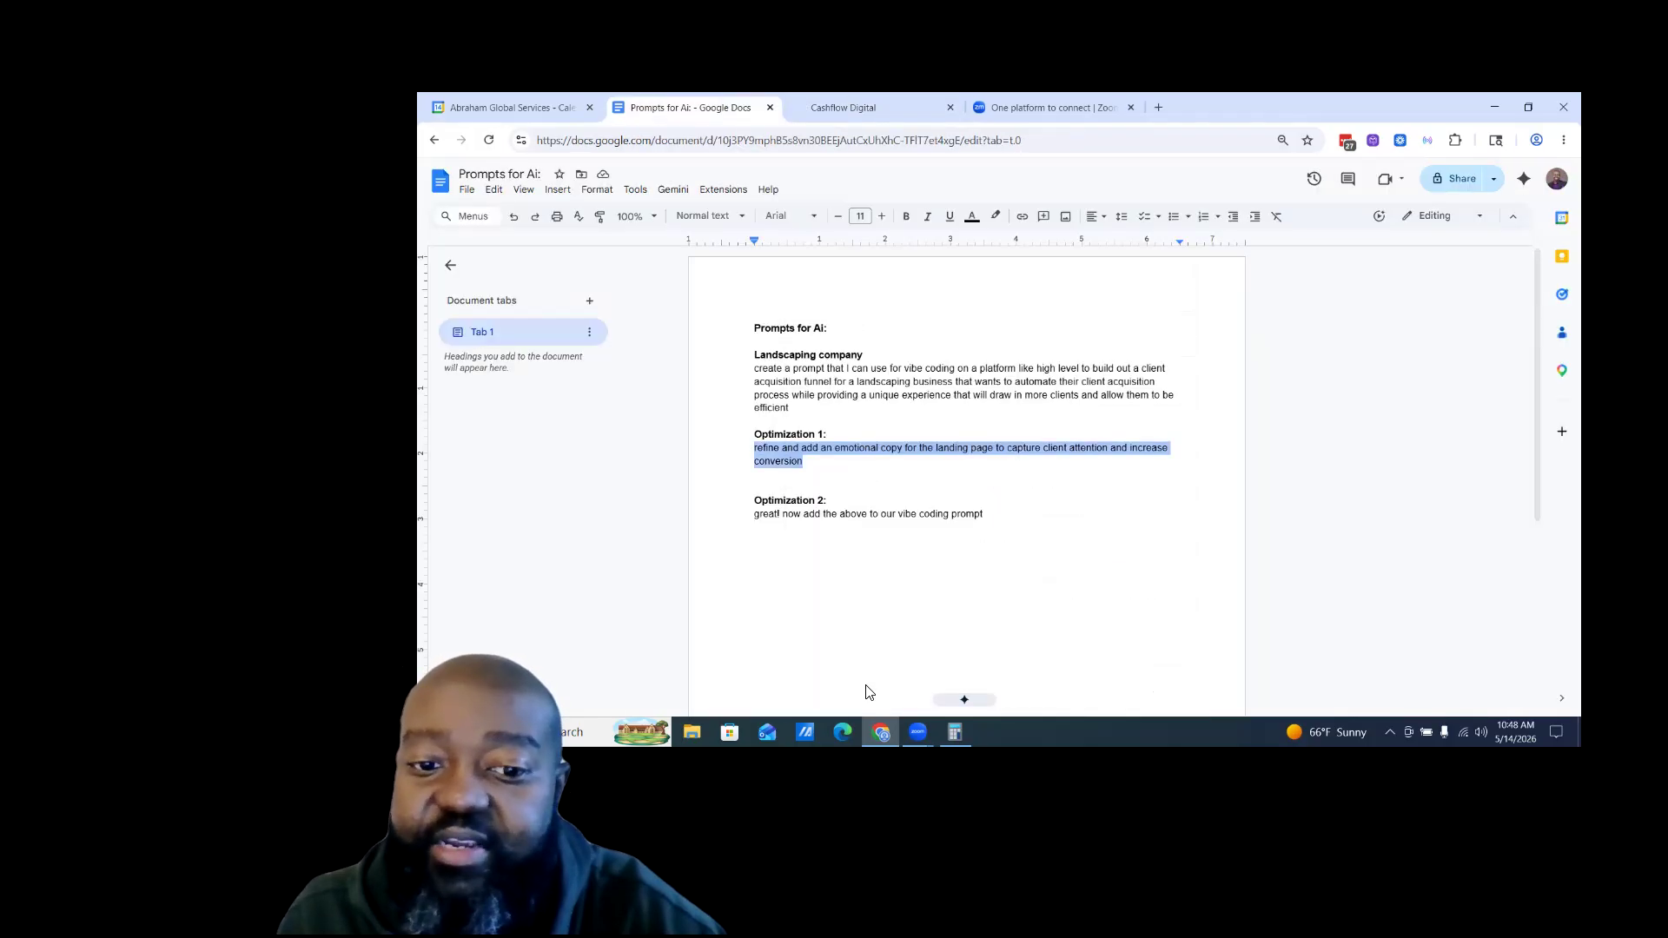
Switch to the AI chat and submit the copied Optimization 1 prompt as plain text.
{"action": "key", "text": "ctrl+Tab"}
{"action": "right_click", "coordinate": [827, 689]}
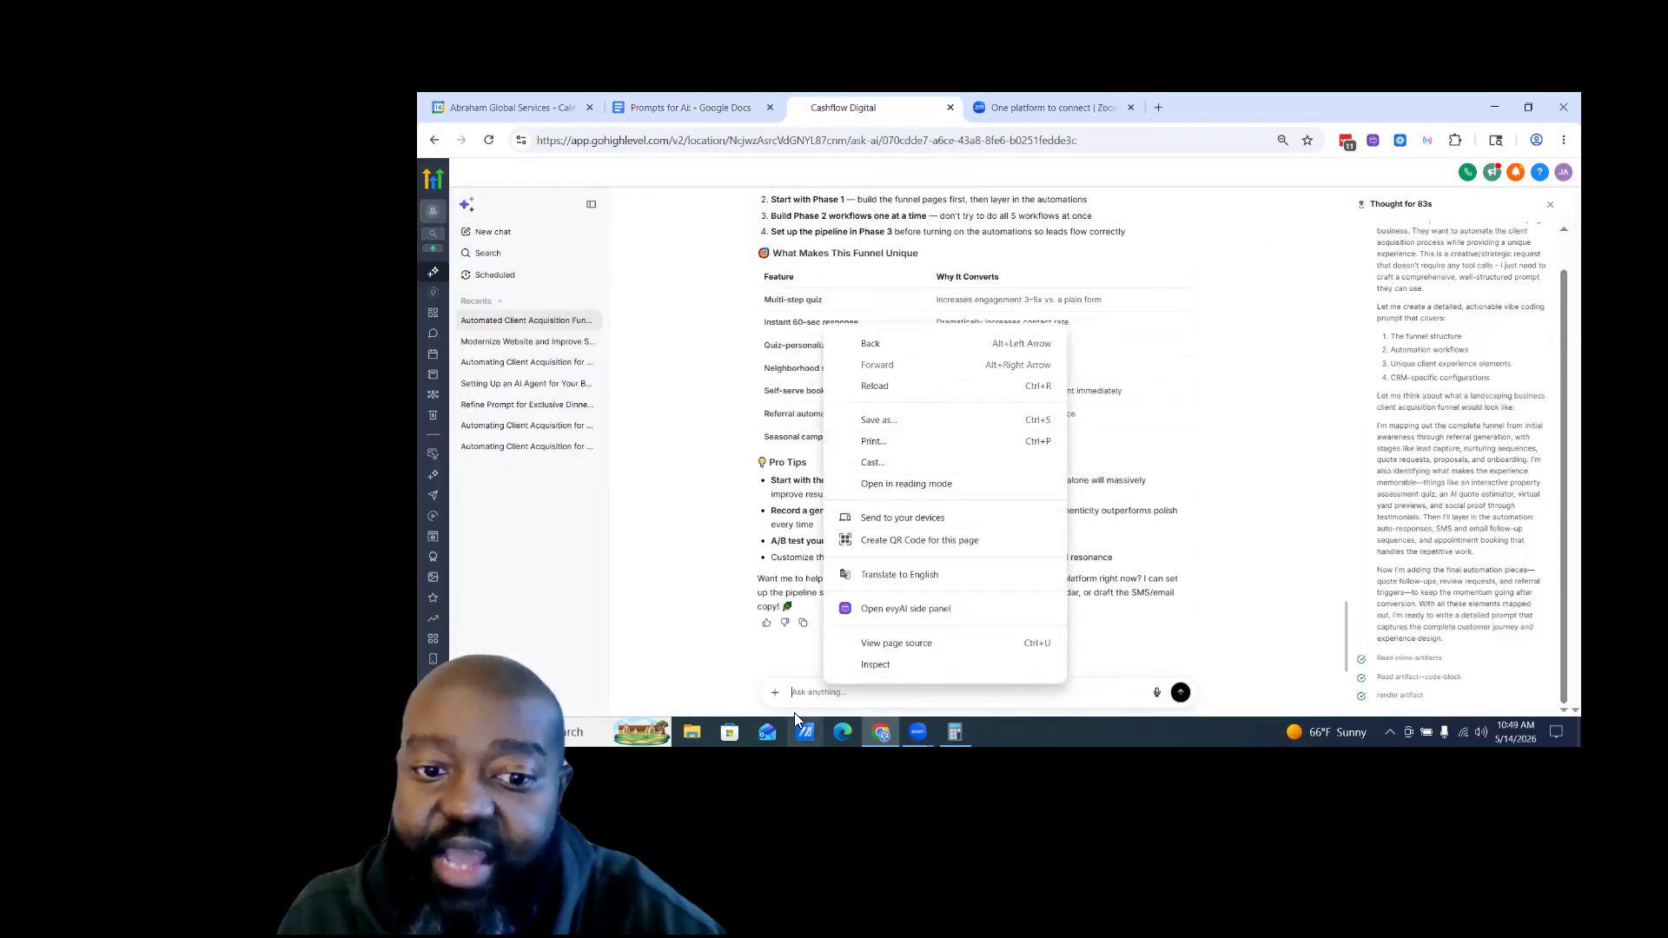
{"action": "left_click", "coordinate": [794, 713]}
{"action": "right_click", "coordinate": [832, 697]}
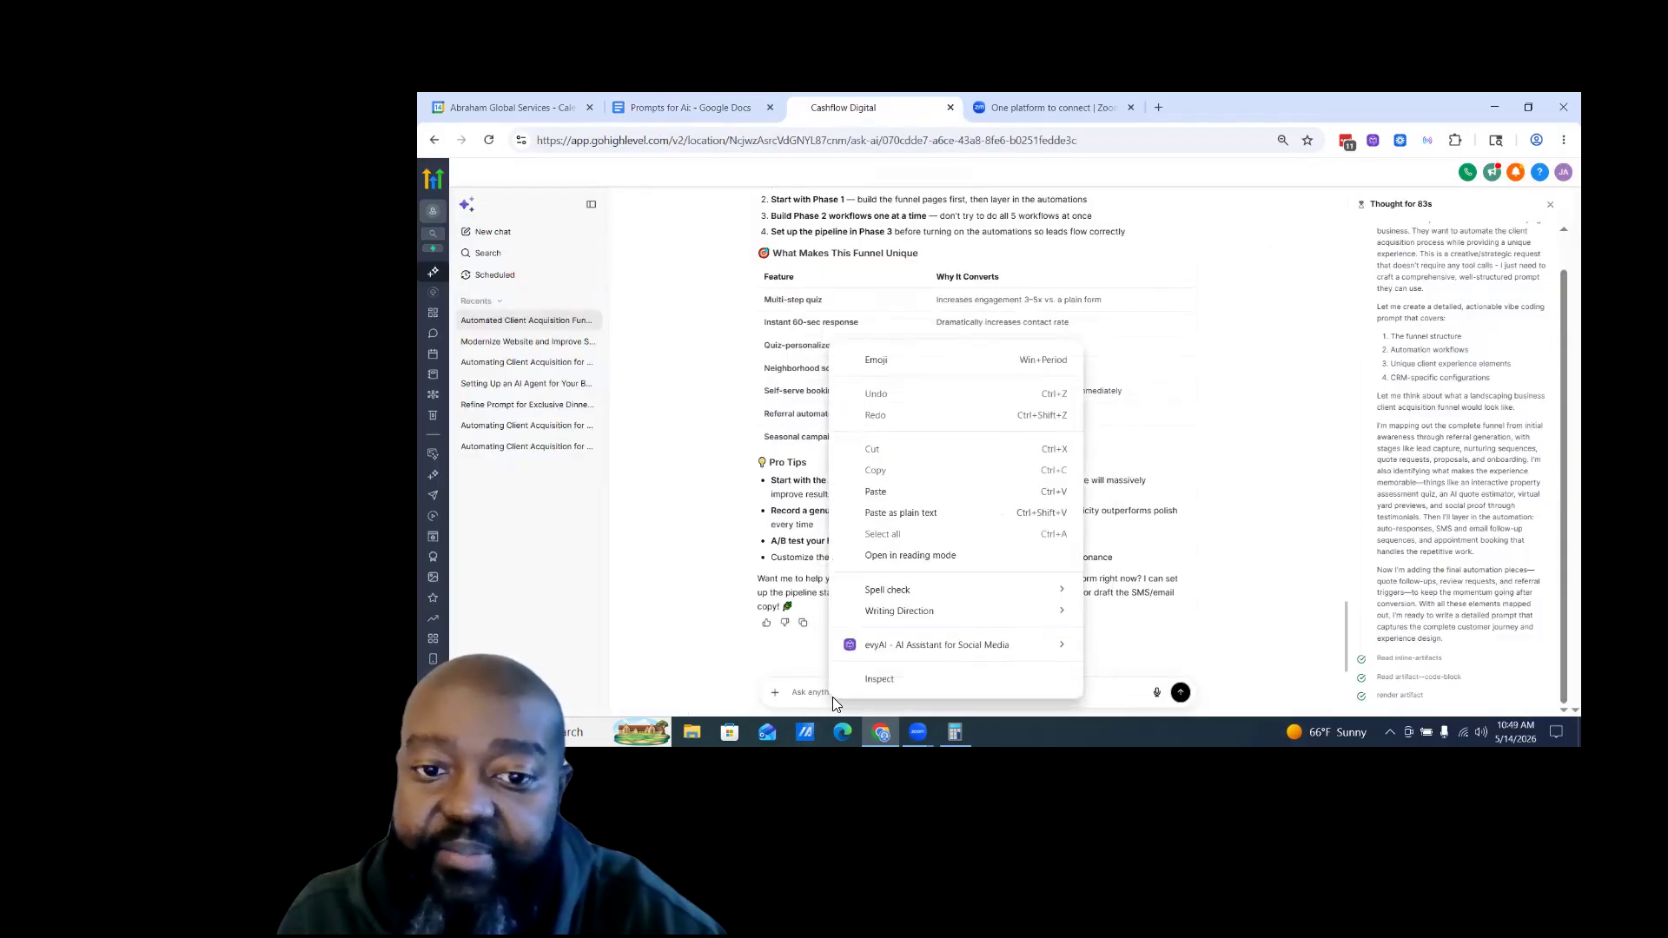
{"action": "left_click", "coordinate": [878, 512]}
{"action": "left_click", "coordinate": [1181, 692]}
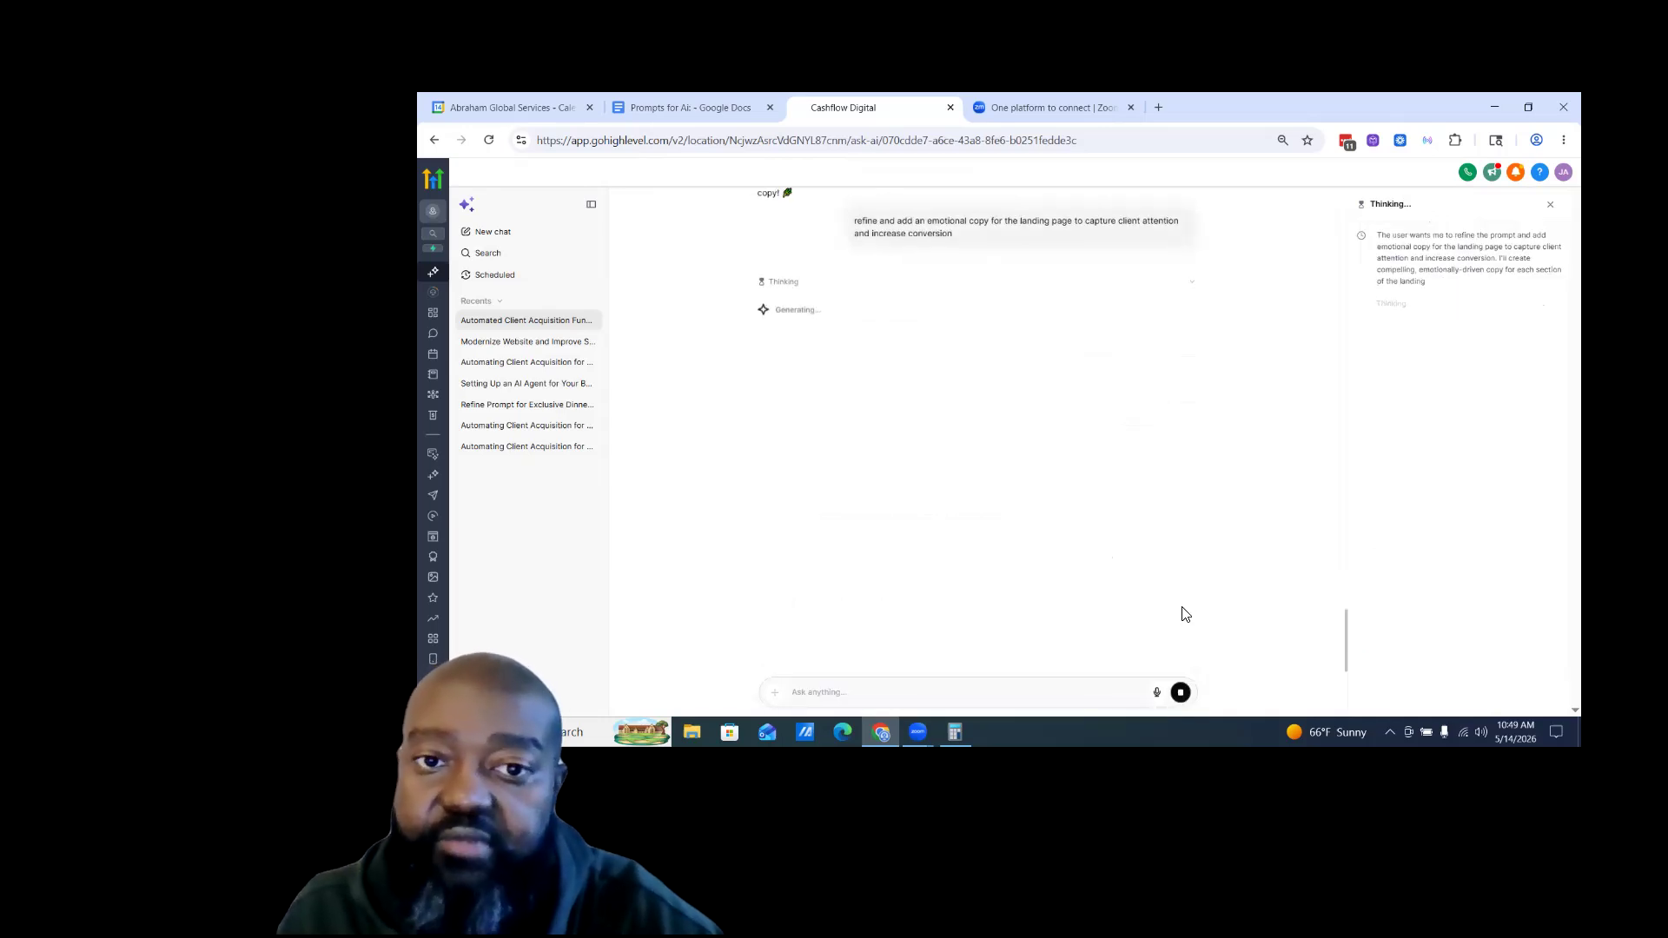
{"action": "scroll", "coordinate": [1151, 536], "scroll_direction": "up", "scroll_amount": 5}
{"action": "scroll", "coordinate": [987, 466], "scroll_direction": "down", "scroll_amount": 10}
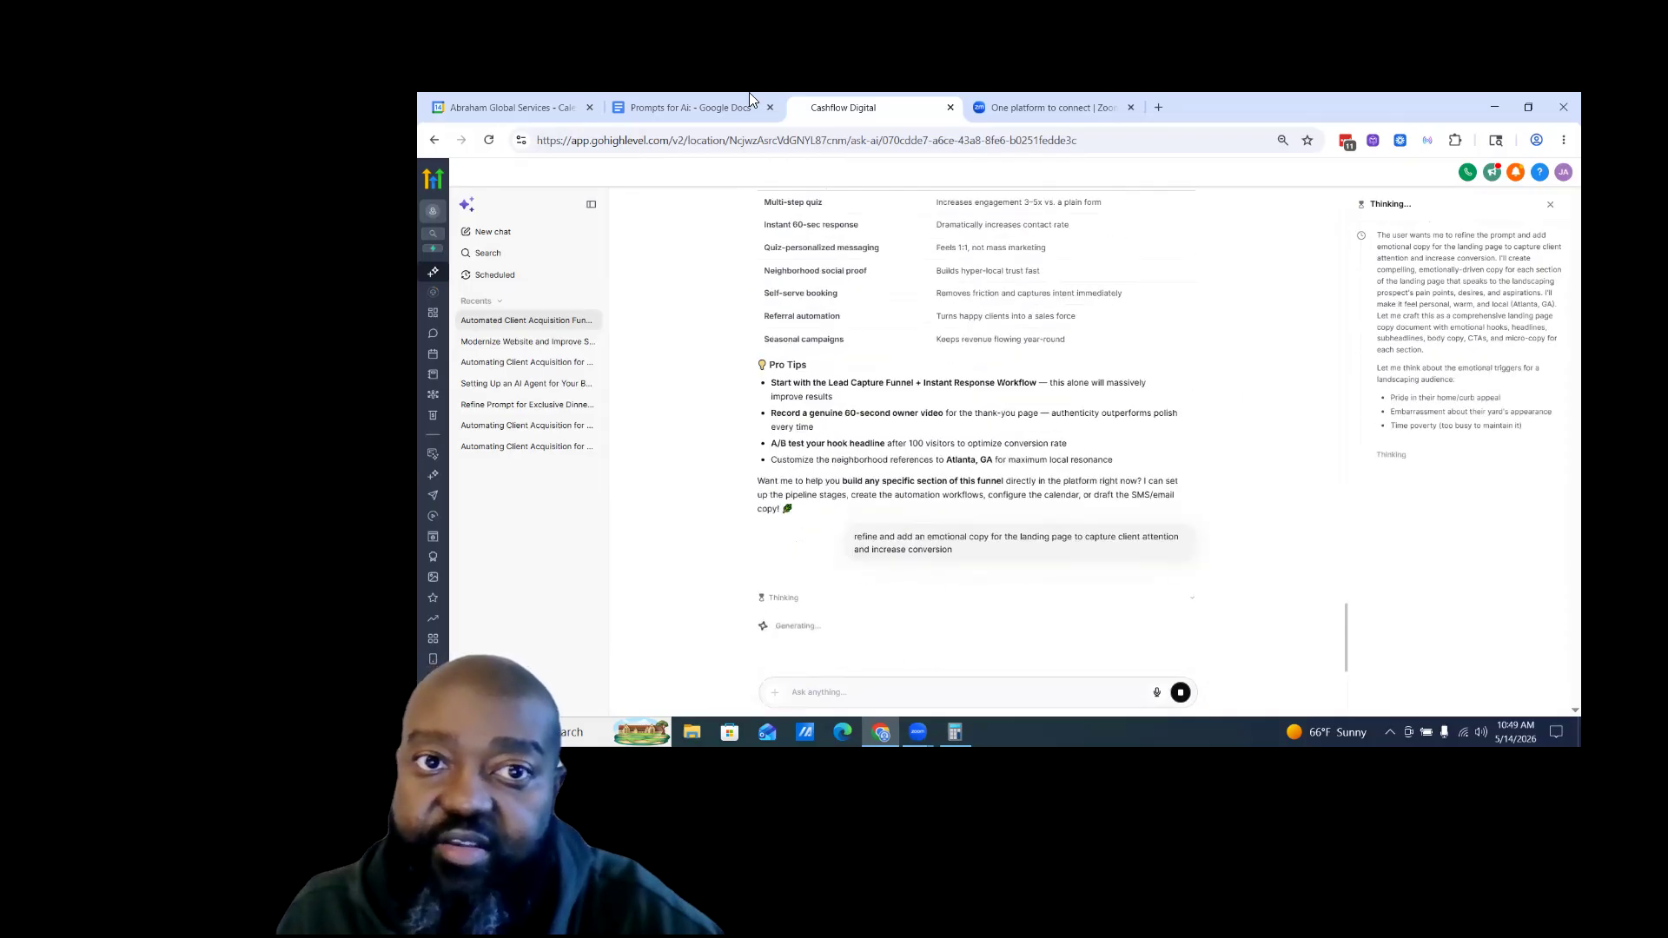
Review the Optimization 1 and Optimization 2 prompts in the prompts document, and return to the AI chat.
{"action": "left_click", "coordinate": [691, 108]}
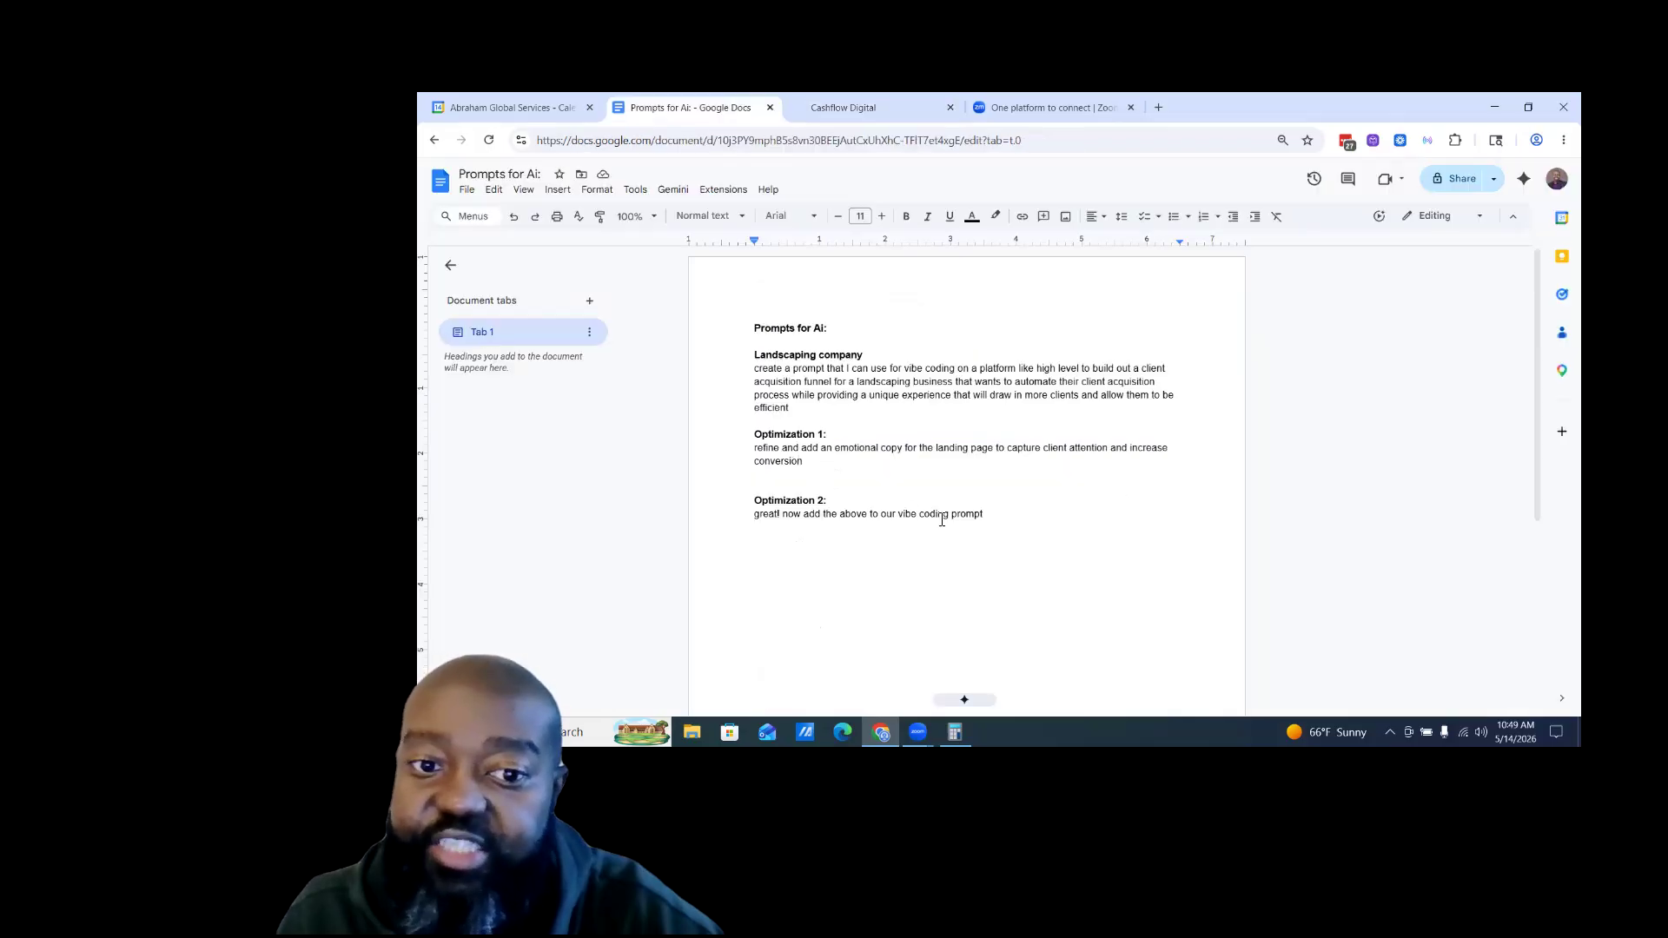
{"action": "left_click_drag", "start_coordinate": [814, 447], "coordinate": [1112, 466]}
{"action": "left_click", "coordinate": [796, 460]}
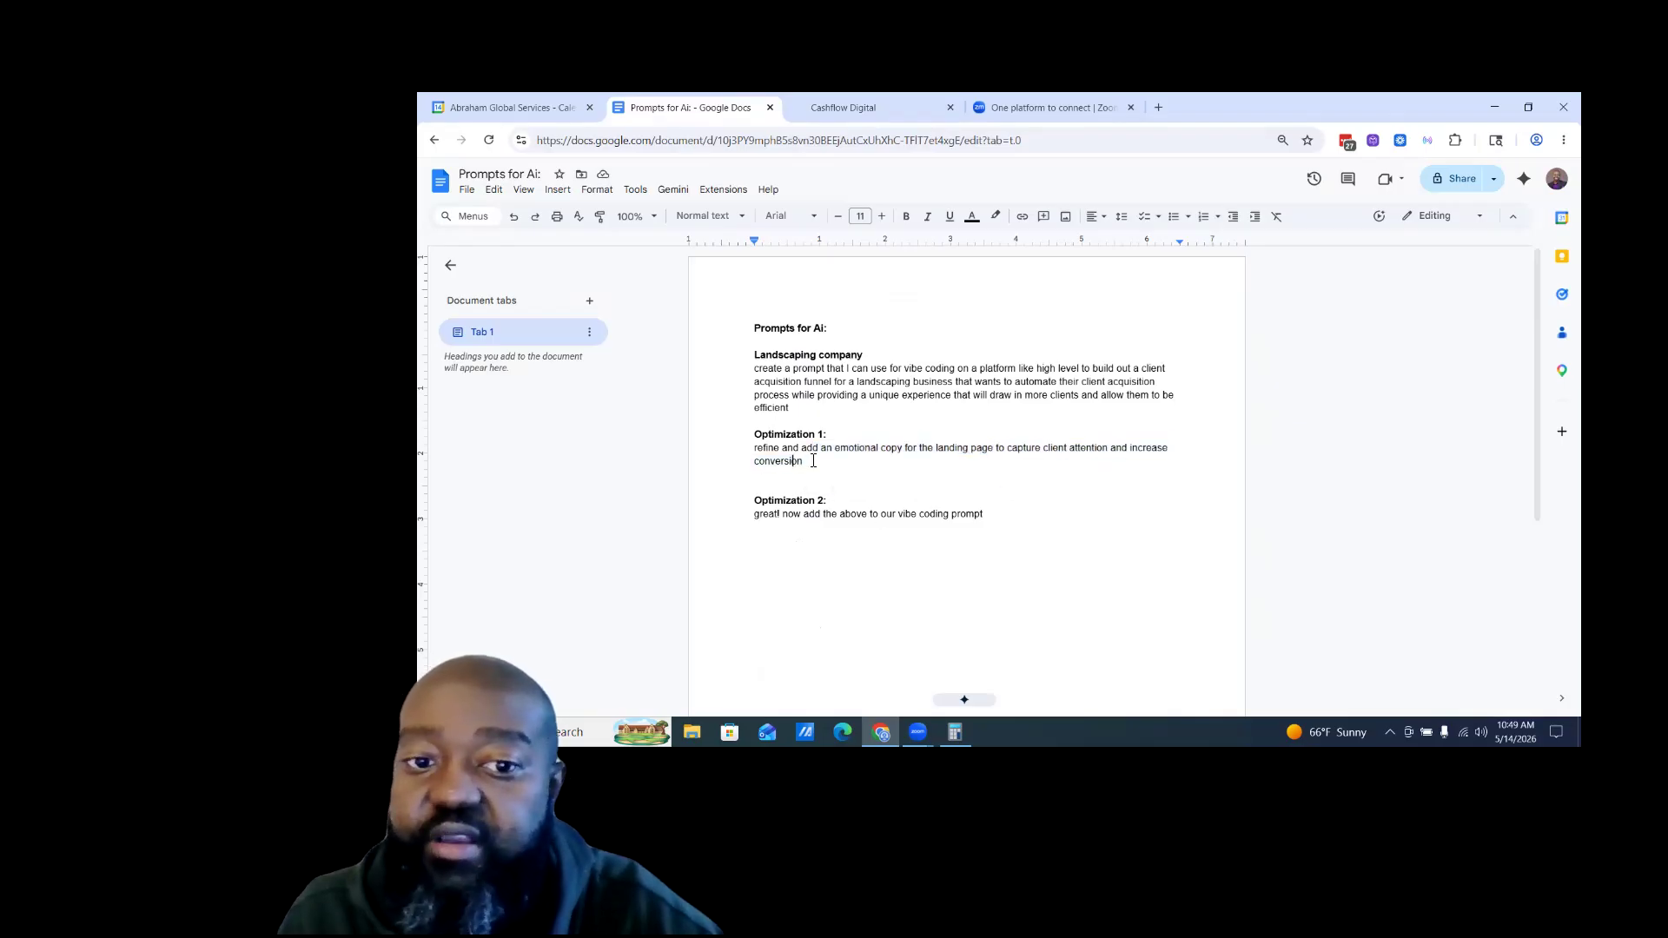
{"action": "left_click_drag", "start_coordinate": [805, 461], "coordinate": [774, 460]}
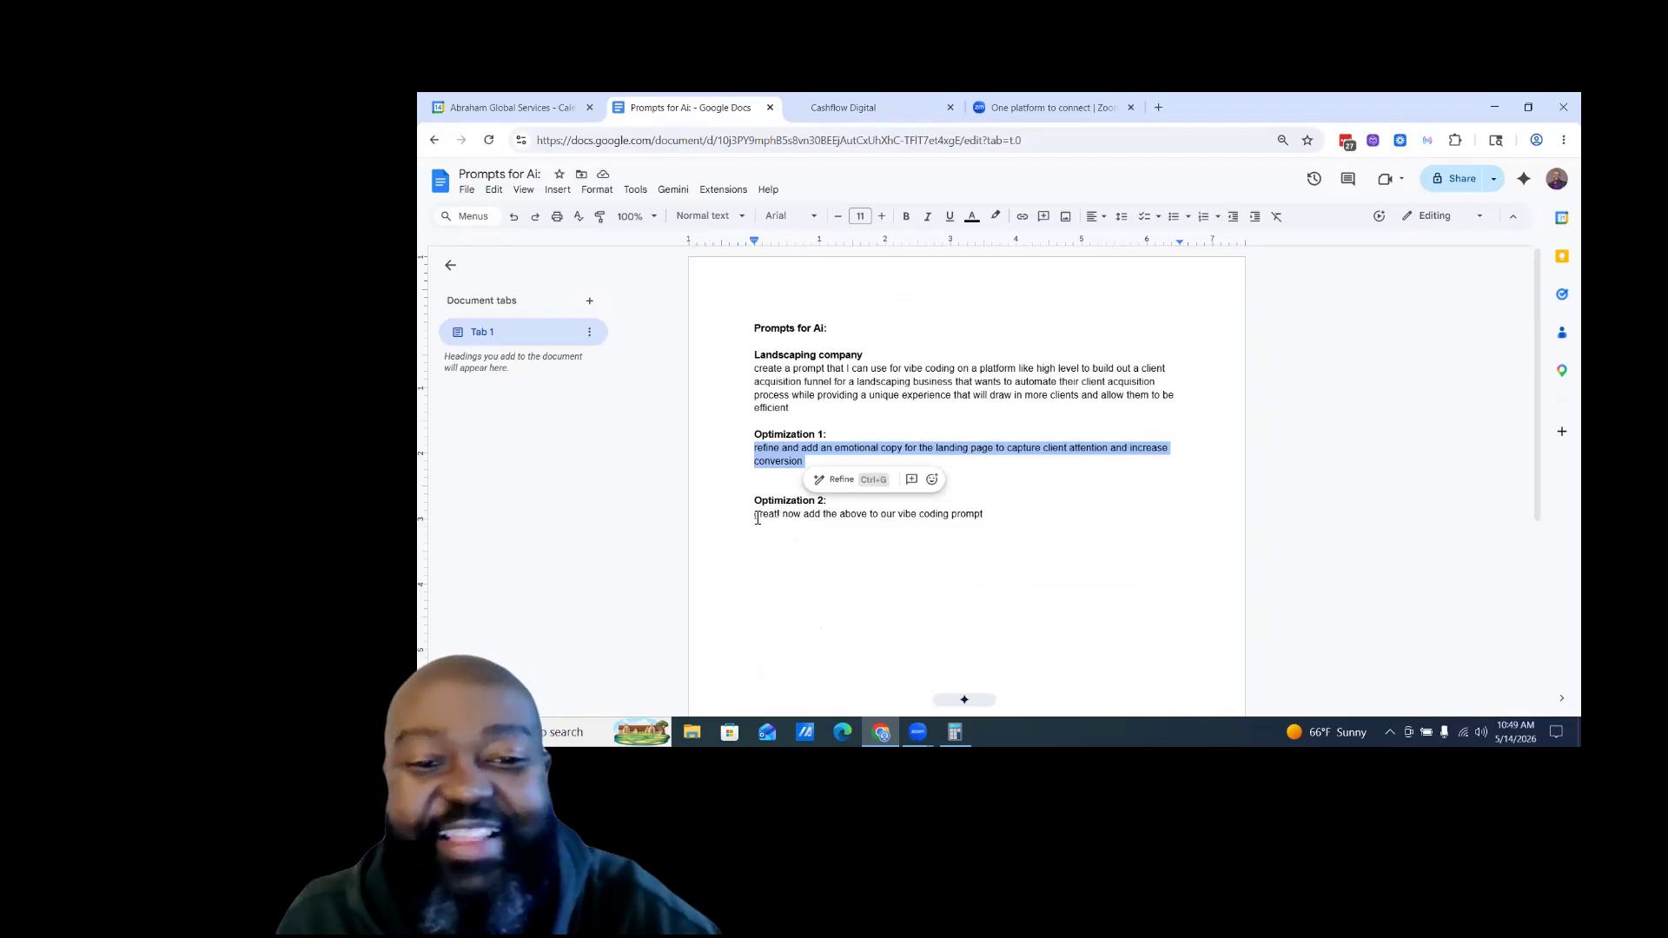
{"action": "left_click_drag", "start_coordinate": [758, 518], "coordinate": [987, 518]}
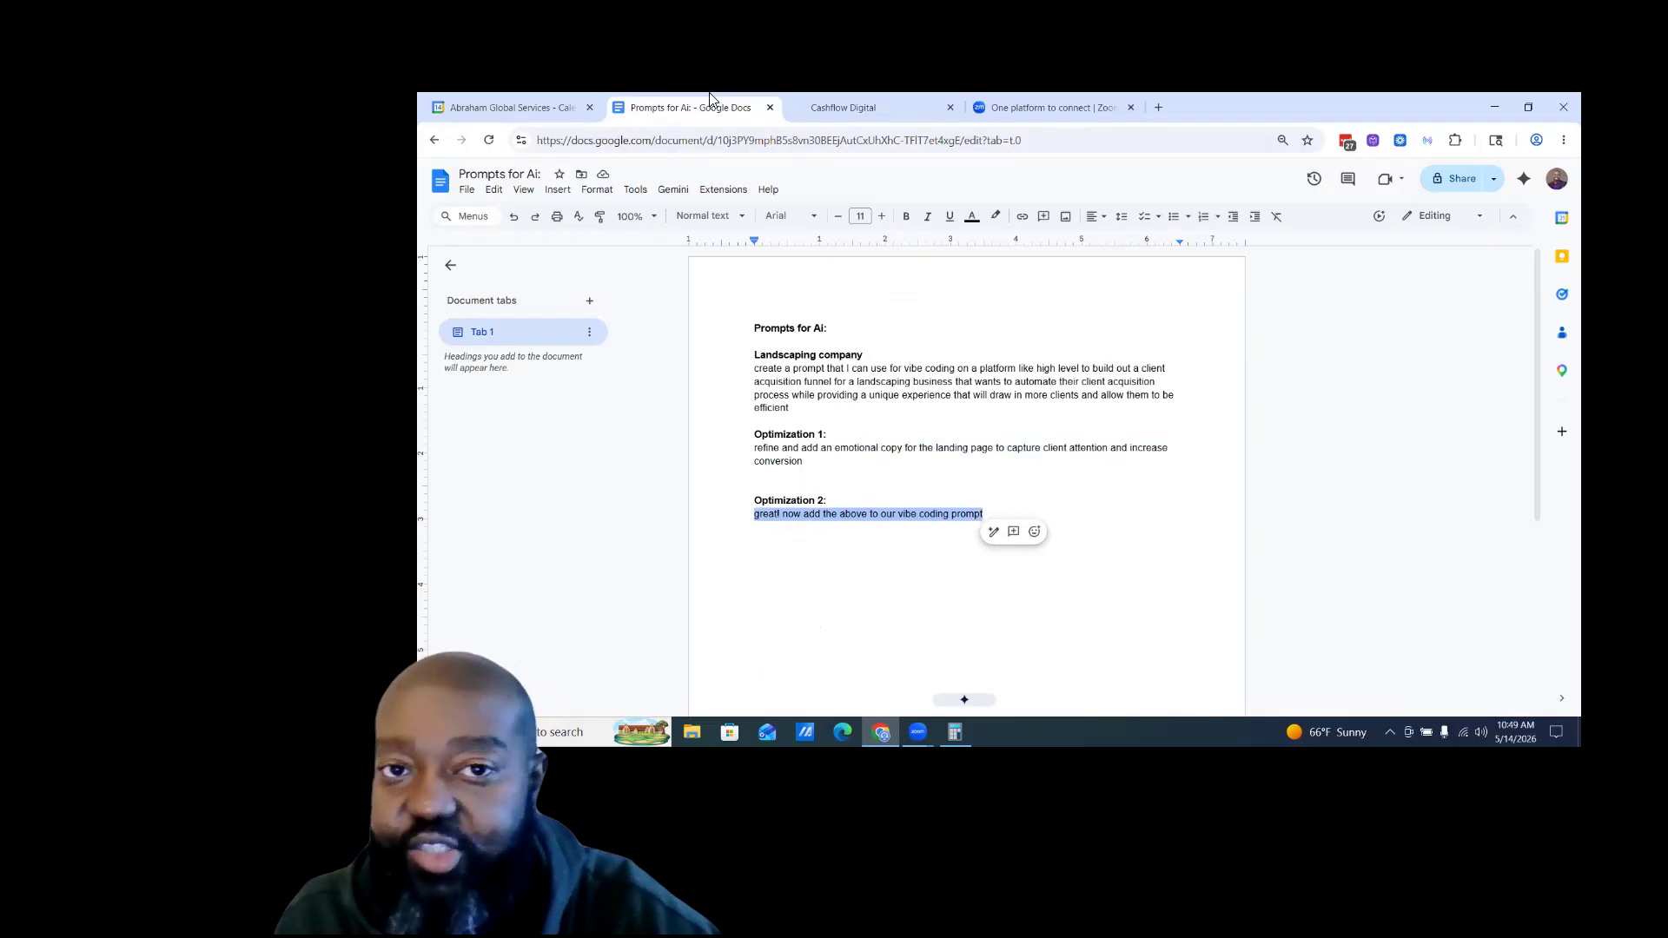
{"action": "left_click", "coordinate": [855, 110]}
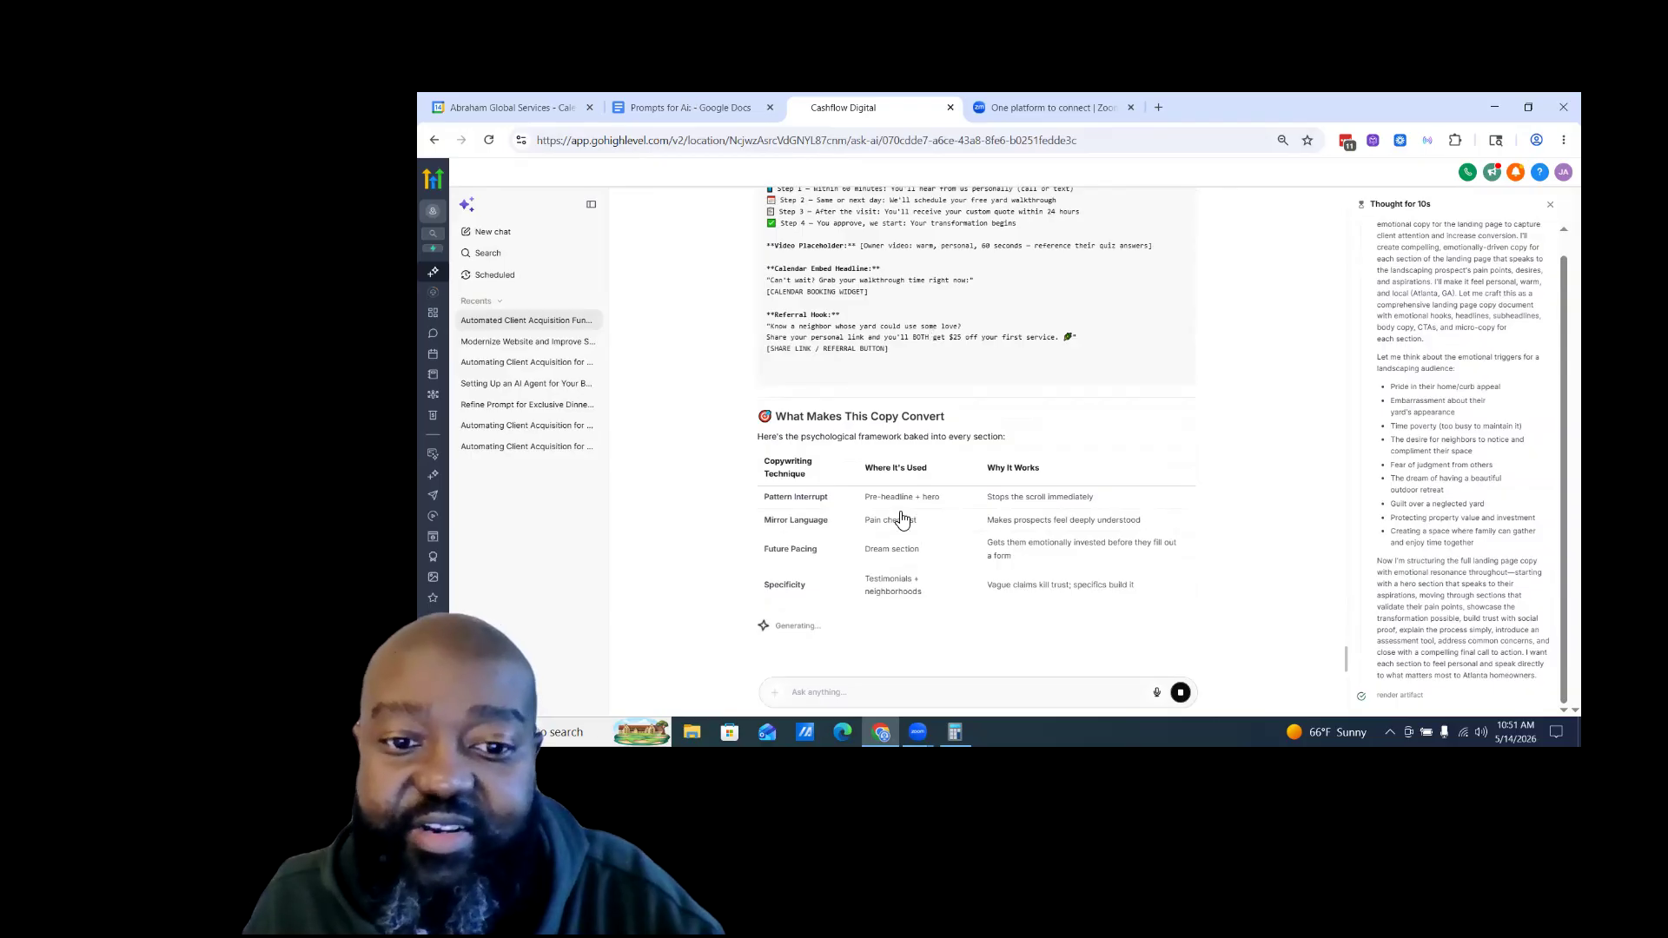
Copy the prompt text under the Optimization 2 heading in the prompts document.
{"action": "key", "text": "ctrl+shift+Tab"}
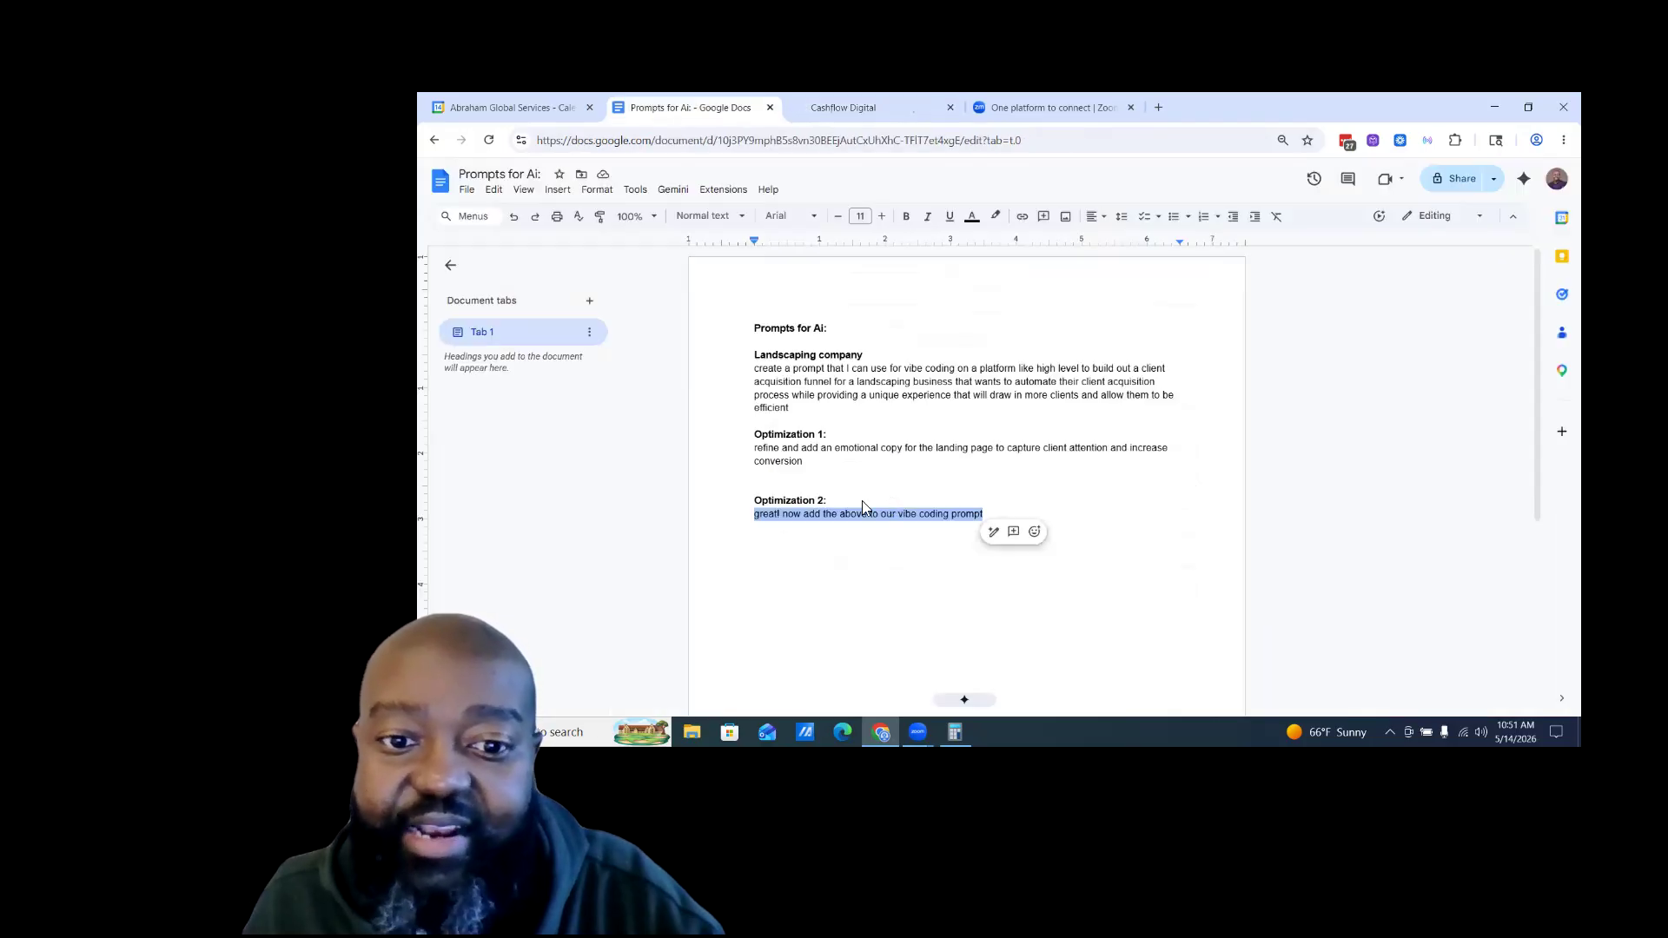
{"action": "right_click", "coordinate": [862, 500]}
{"action": "left_click", "coordinate": [919, 325]}
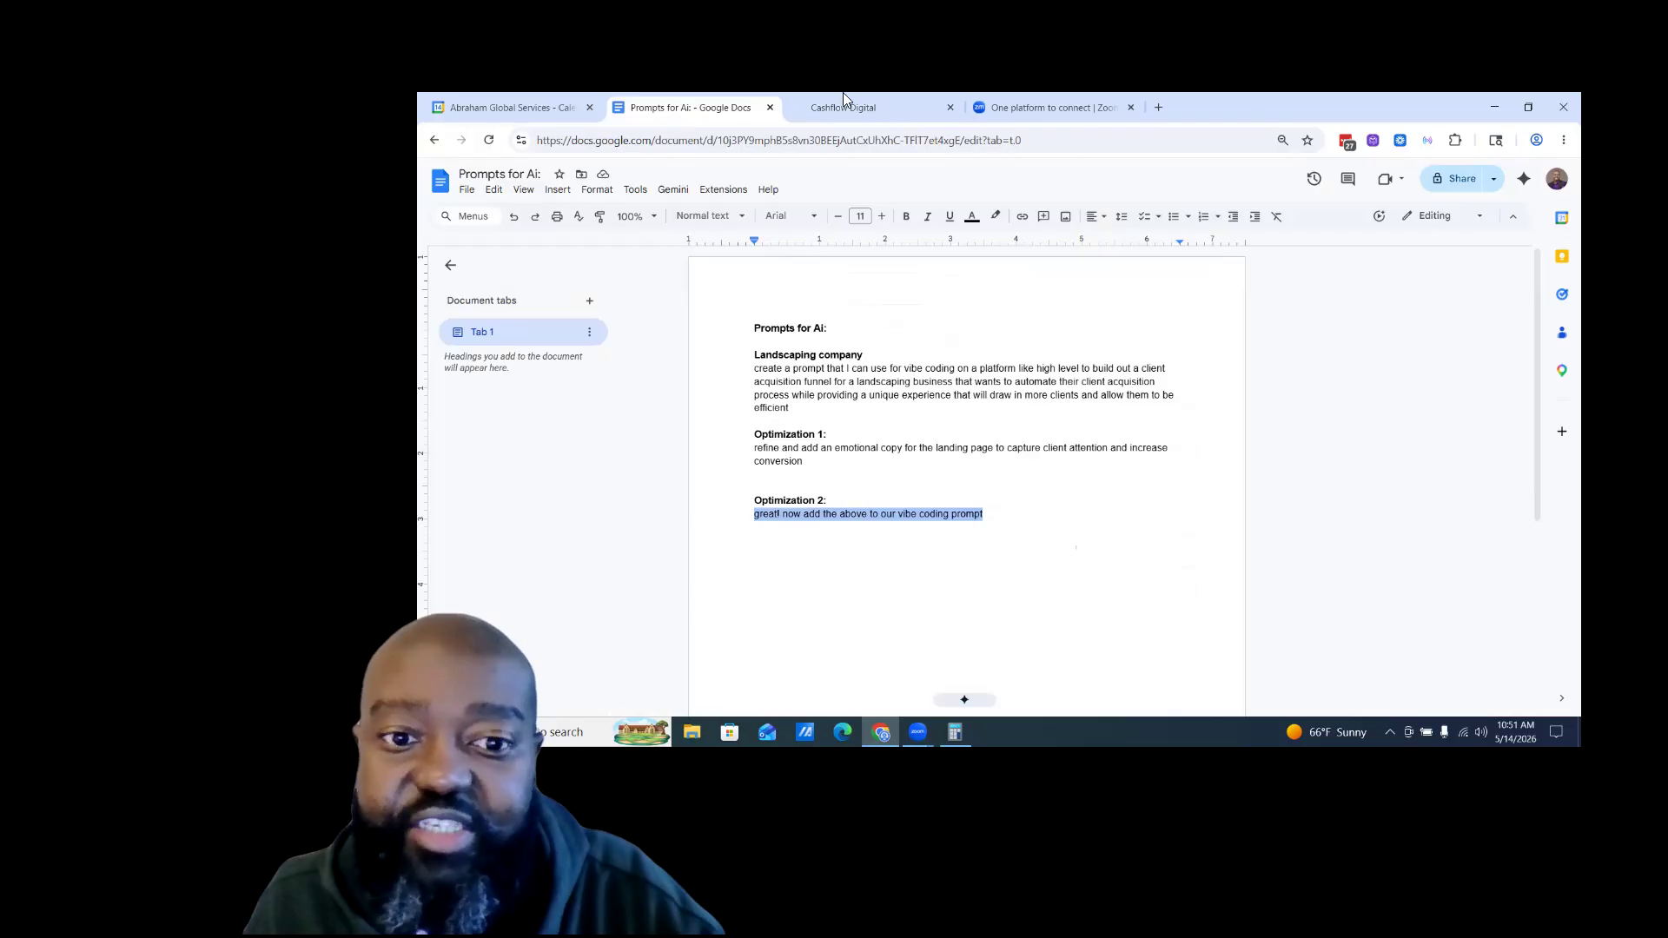
Go back to the AI chat and examine the generated emotional landing page copy through to the customization checklist.
{"action": "key", "text": "ctrl+Tab"}
{"action": "scroll", "coordinate": [1170, 517], "scroll_direction": "down", "scroll_amount": 15}
{"action": "scroll", "coordinate": [1170, 517], "scroll_direction": "up", "scroll_amount": 10}
{"action": "scroll", "coordinate": [1171, 515], "scroll_direction": "up", "scroll_amount": 12}
{"action": "scroll", "coordinate": [1173, 519], "scroll_direction": "up", "scroll_amount": 10}
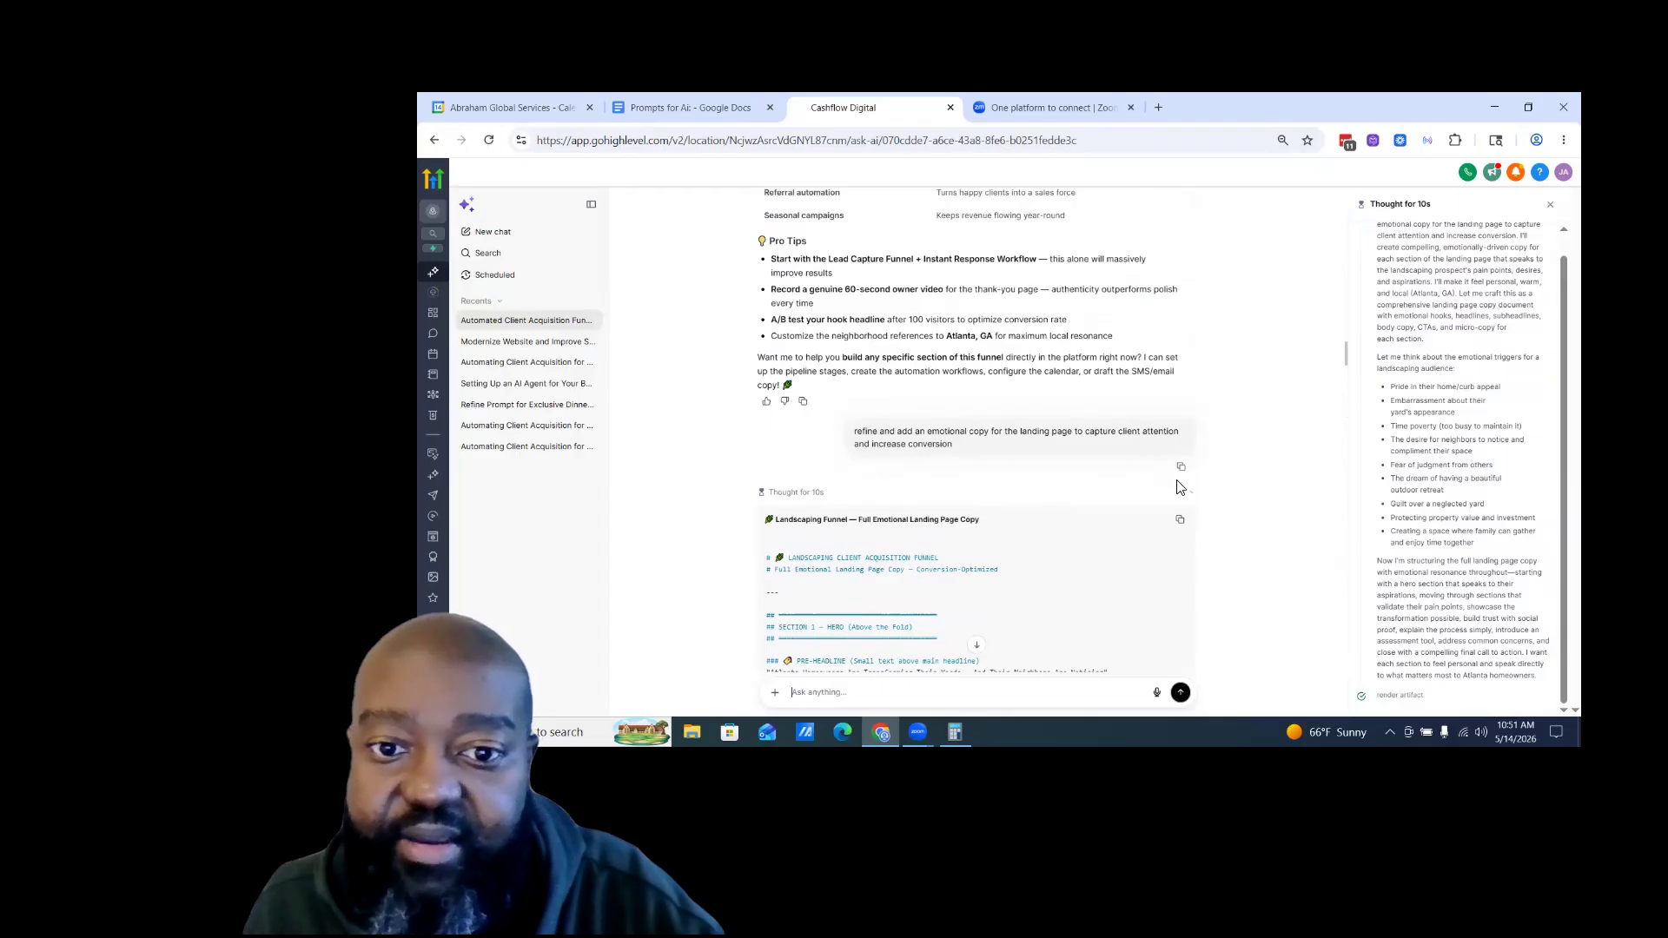
{"action": "scroll", "coordinate": [1296, 420], "scroll_direction": "down", "scroll_amount": 20}
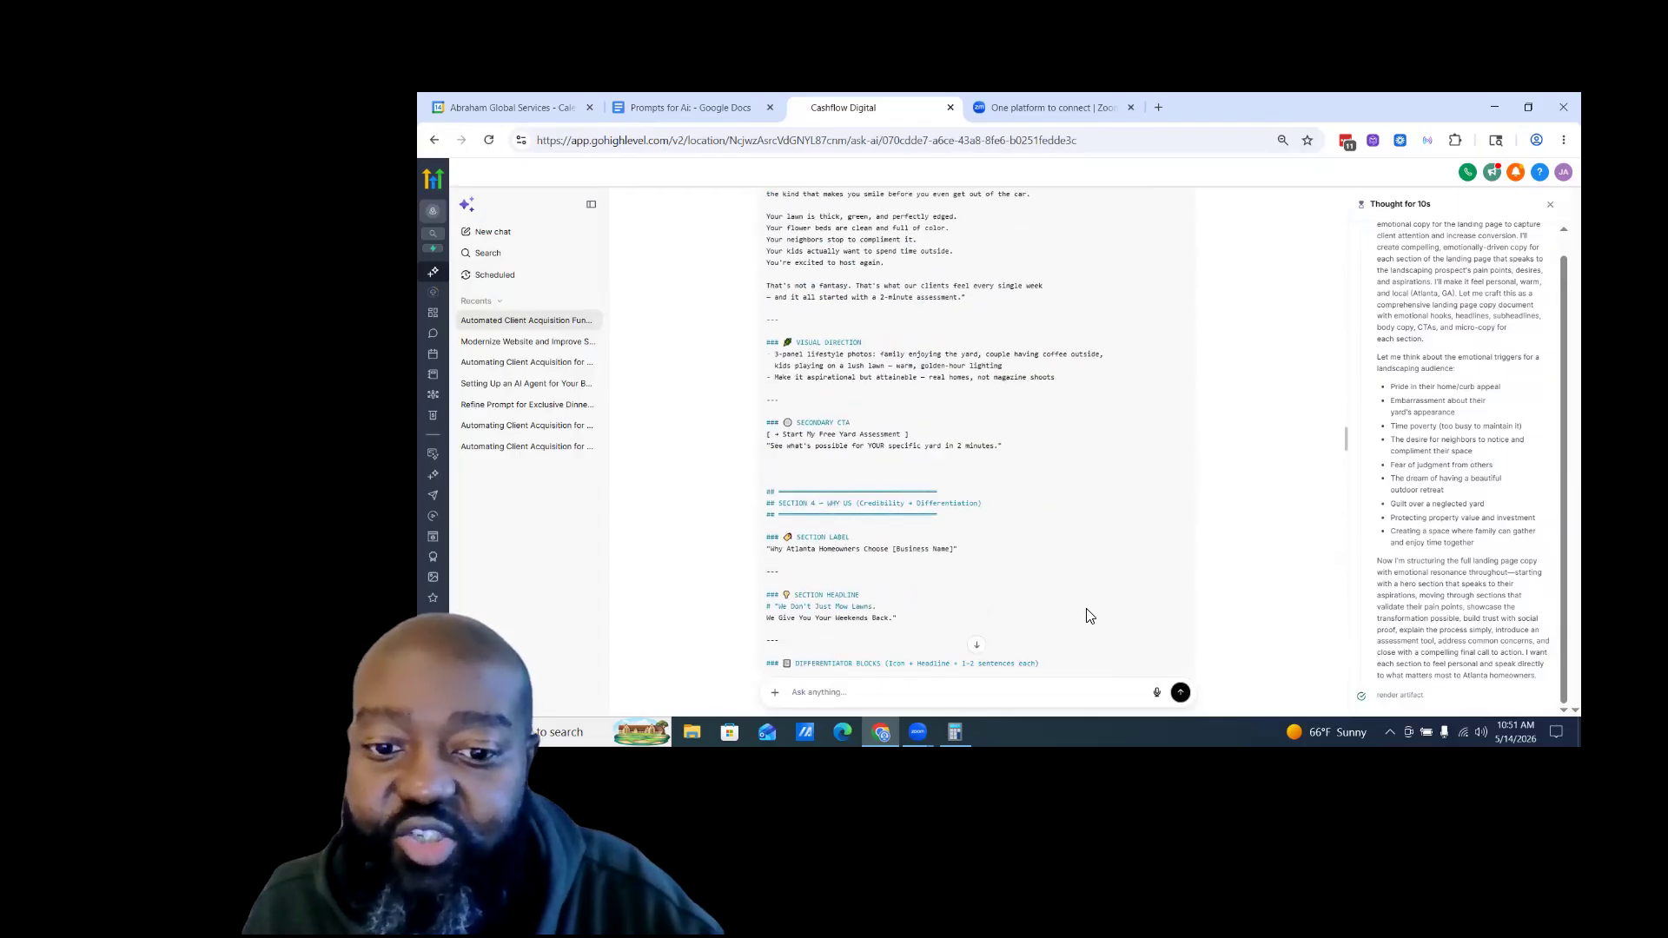
{"action": "scroll", "coordinate": [1069, 619], "scroll_direction": "down", "scroll_amount": 5}
{"action": "left_click", "coordinate": [976, 645]}
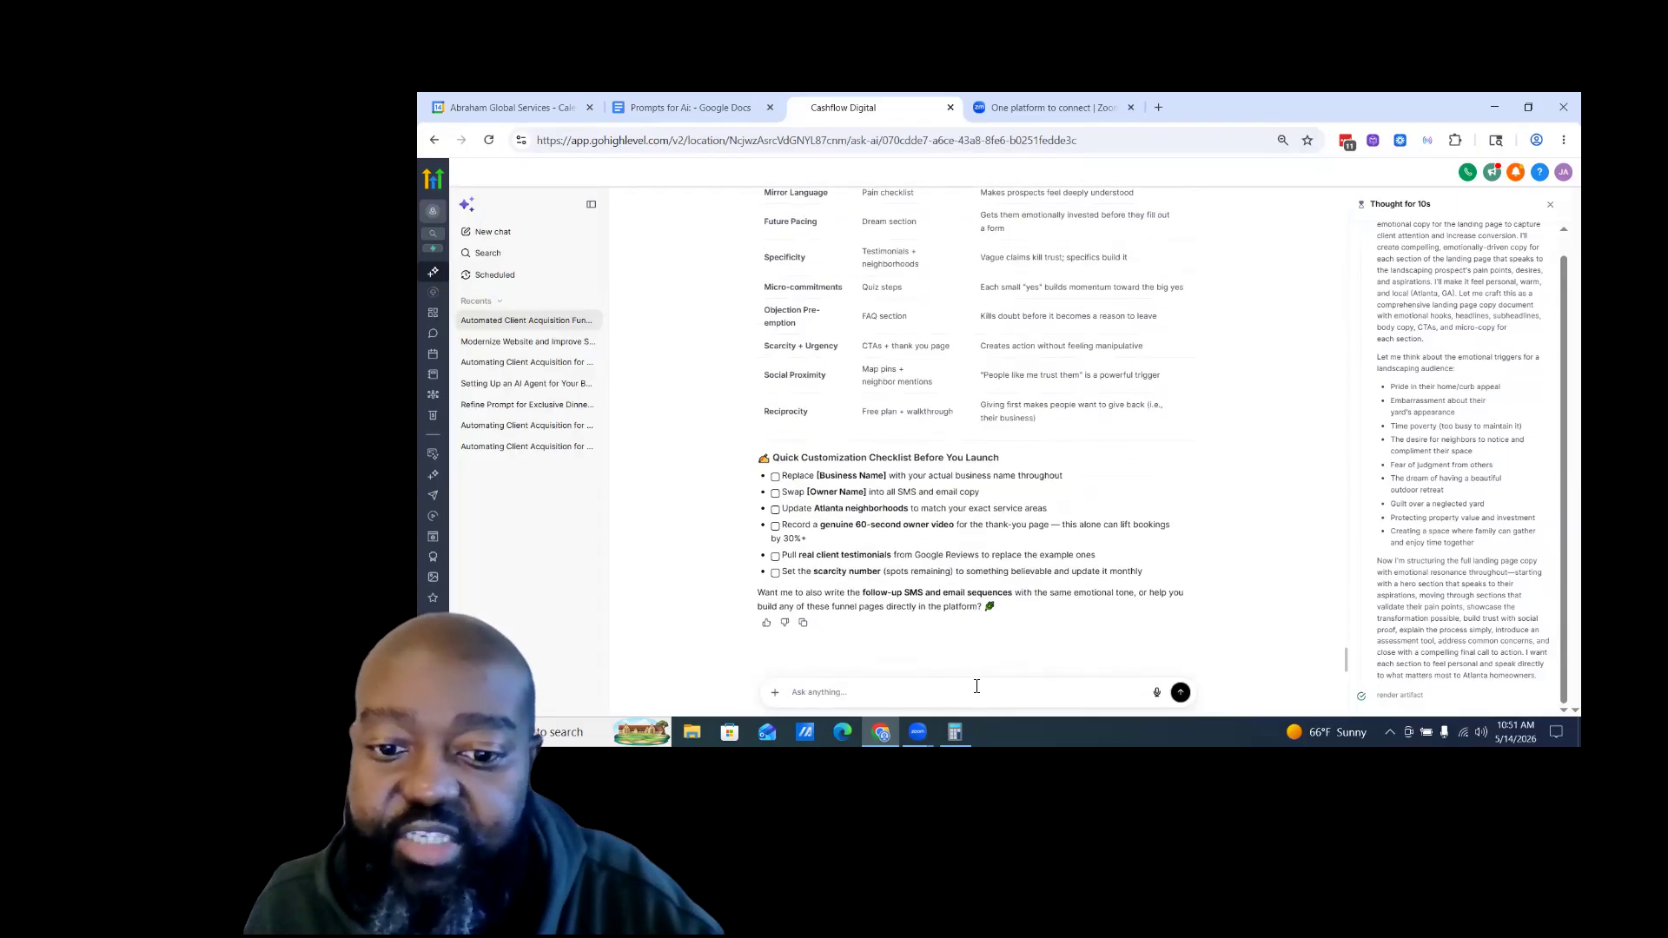
Submit the copied prompt "great! now add the above to our vibe coding prompt" in the AI chat.
{"action": "right_click", "coordinate": [976, 686]}
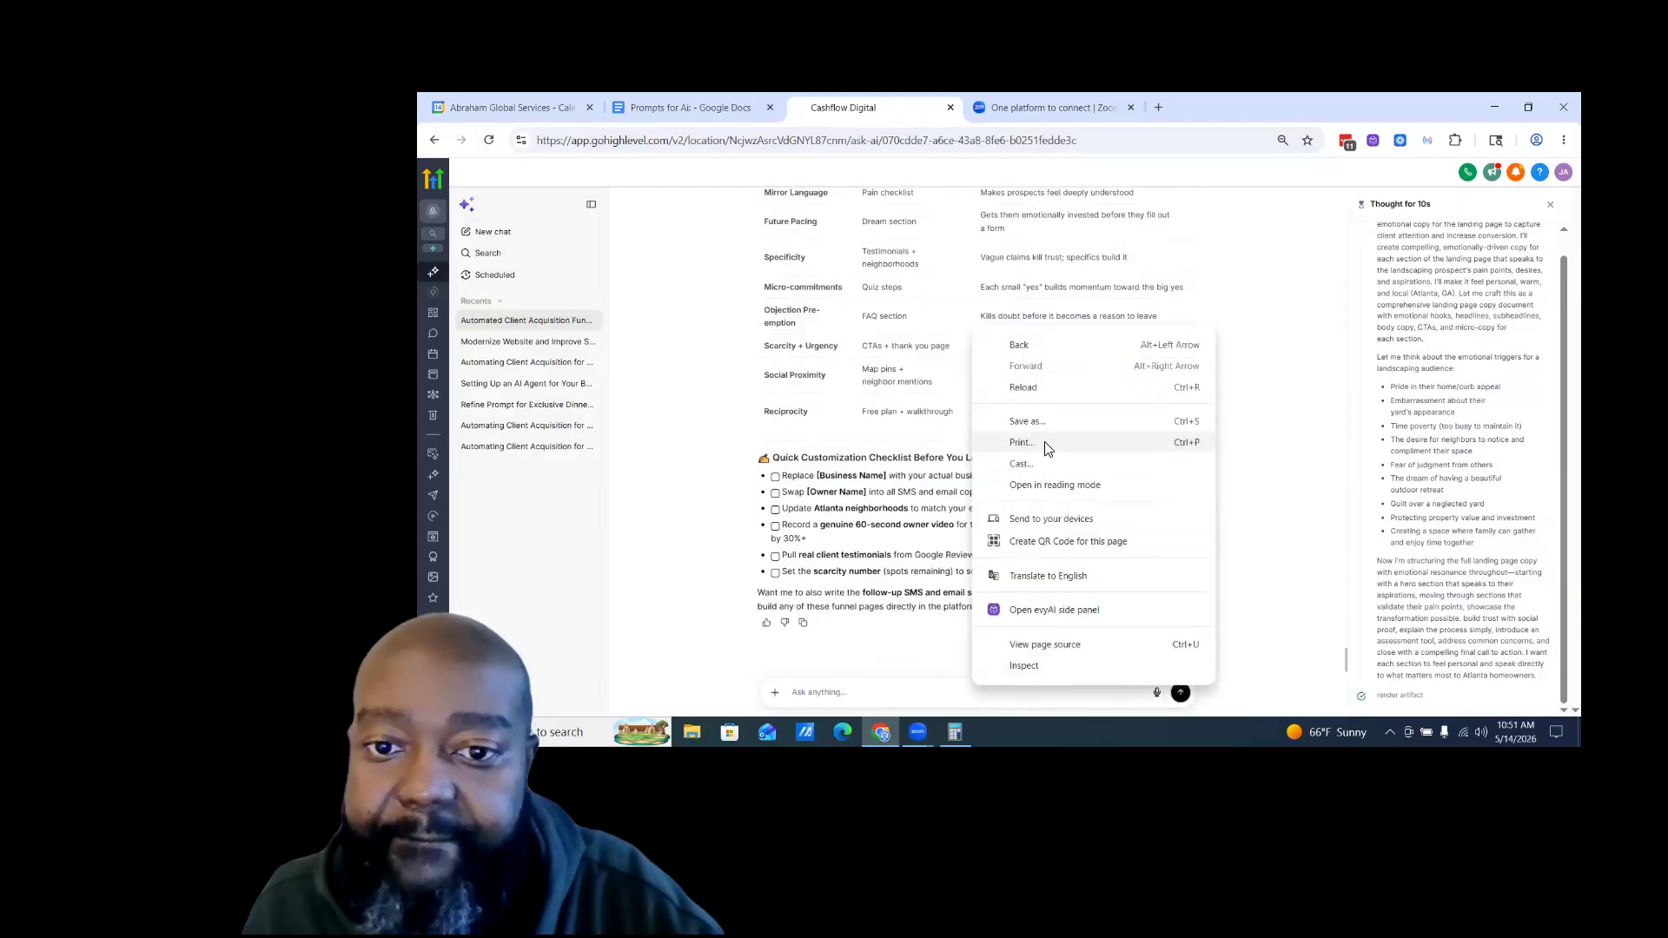
{"action": "right_click", "coordinate": [865, 693]}
{"action": "left_click", "coordinate": [886, 479]}
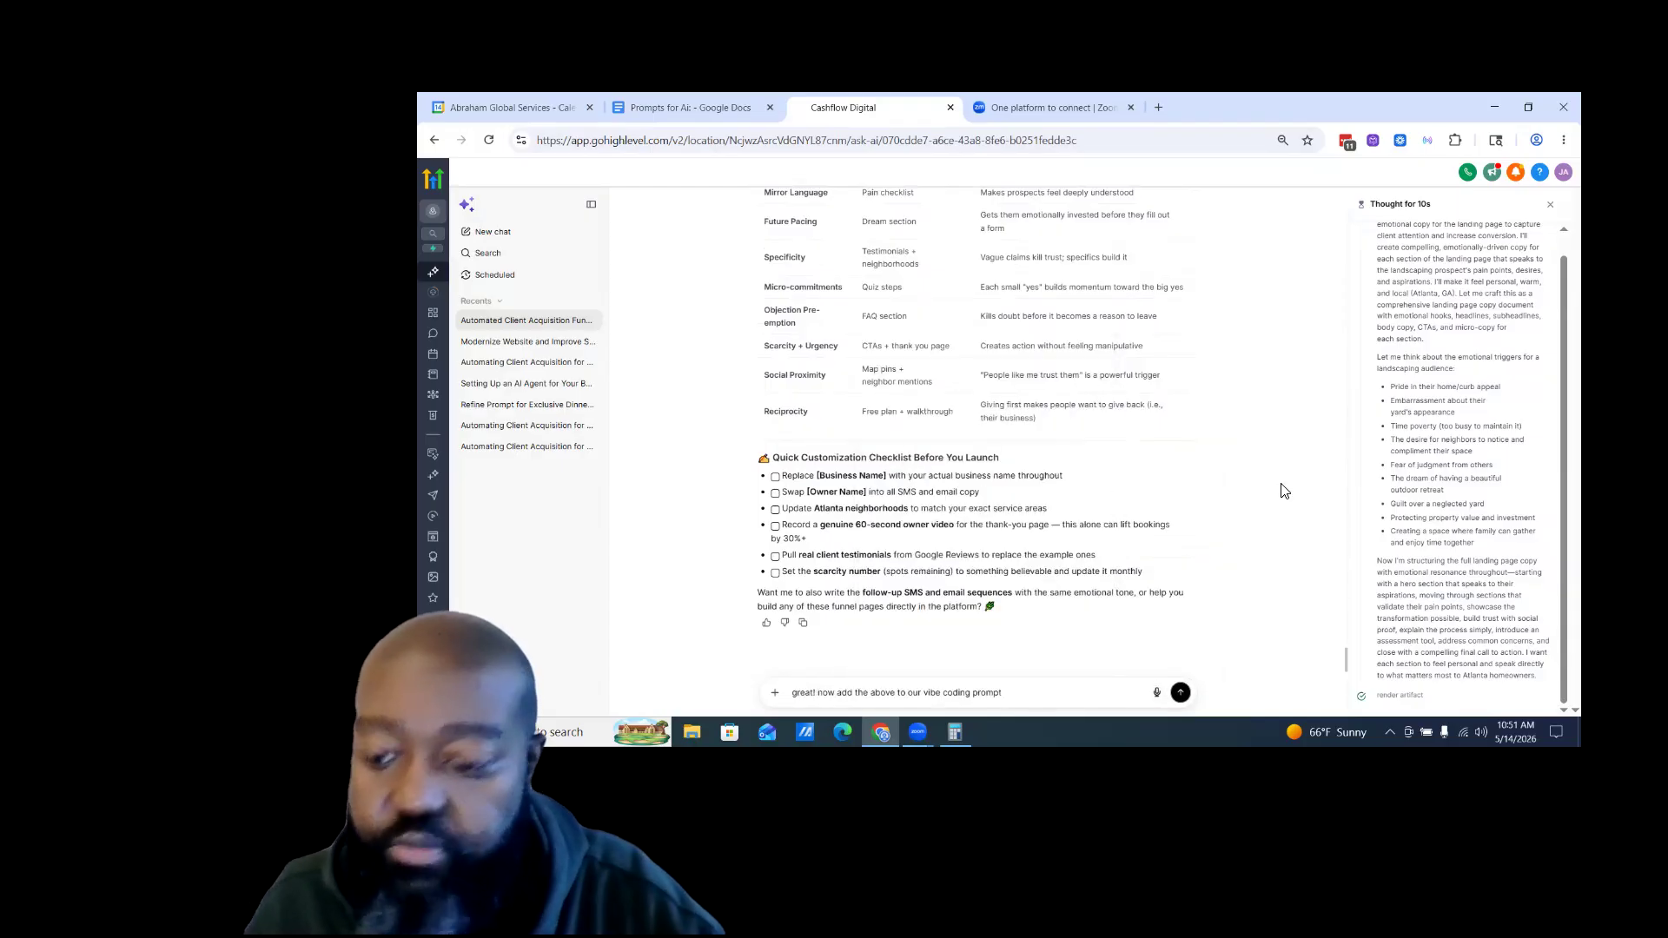
{"action": "key", "text": "Return"}
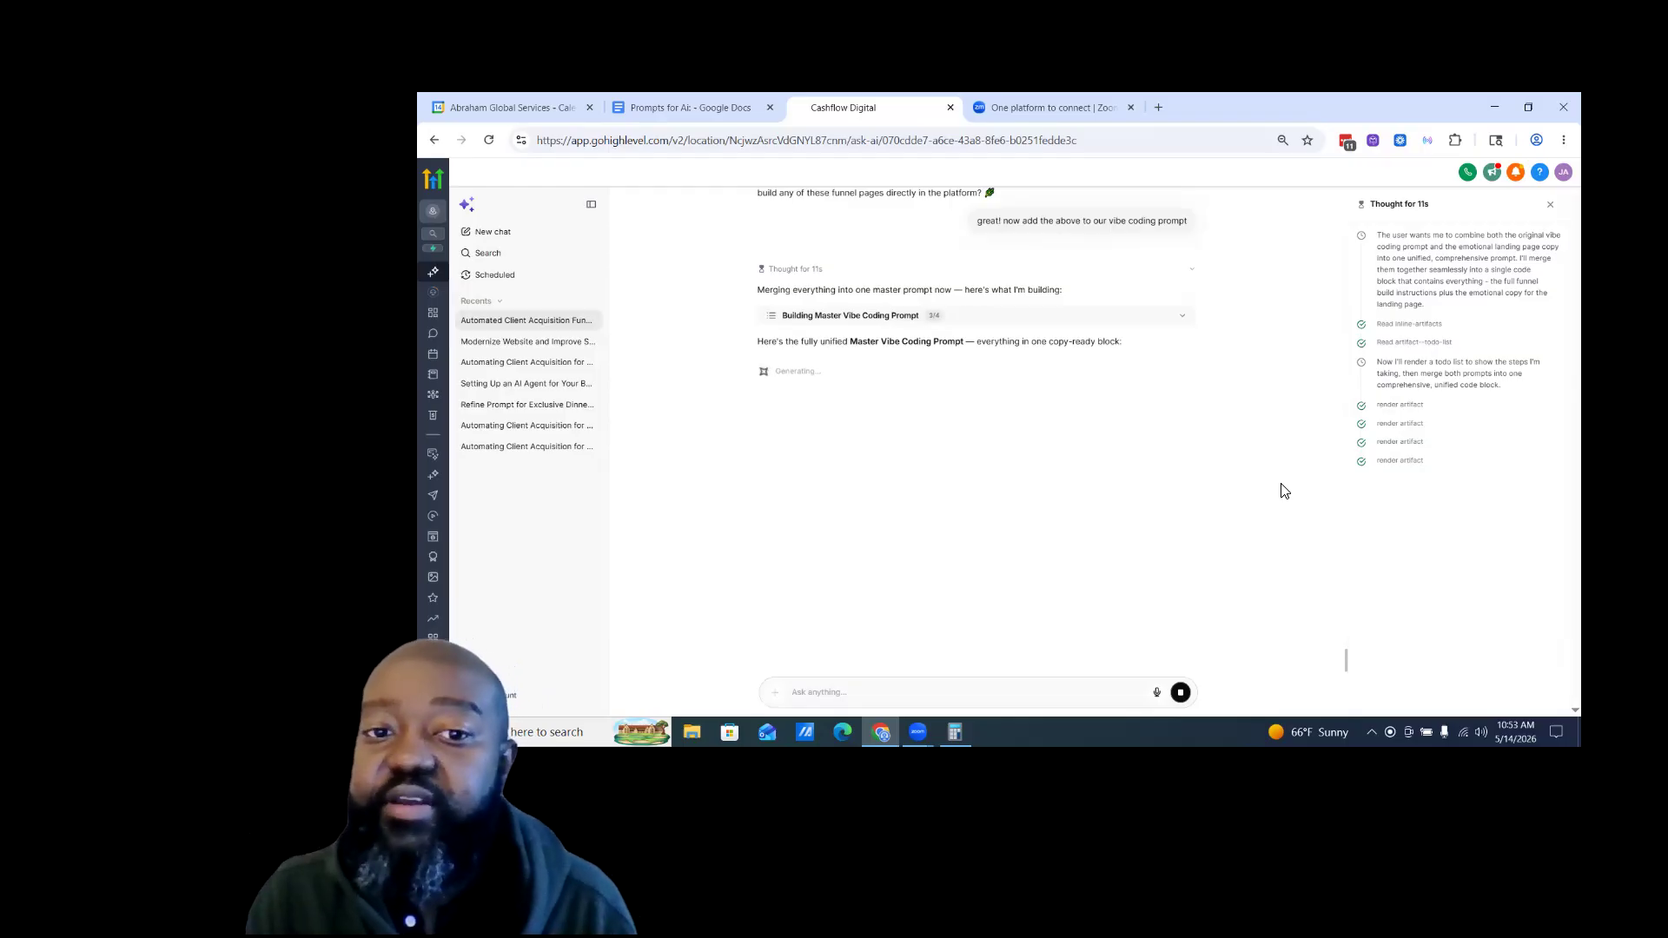
{"action": "left_click", "coordinate": [652, 108]}
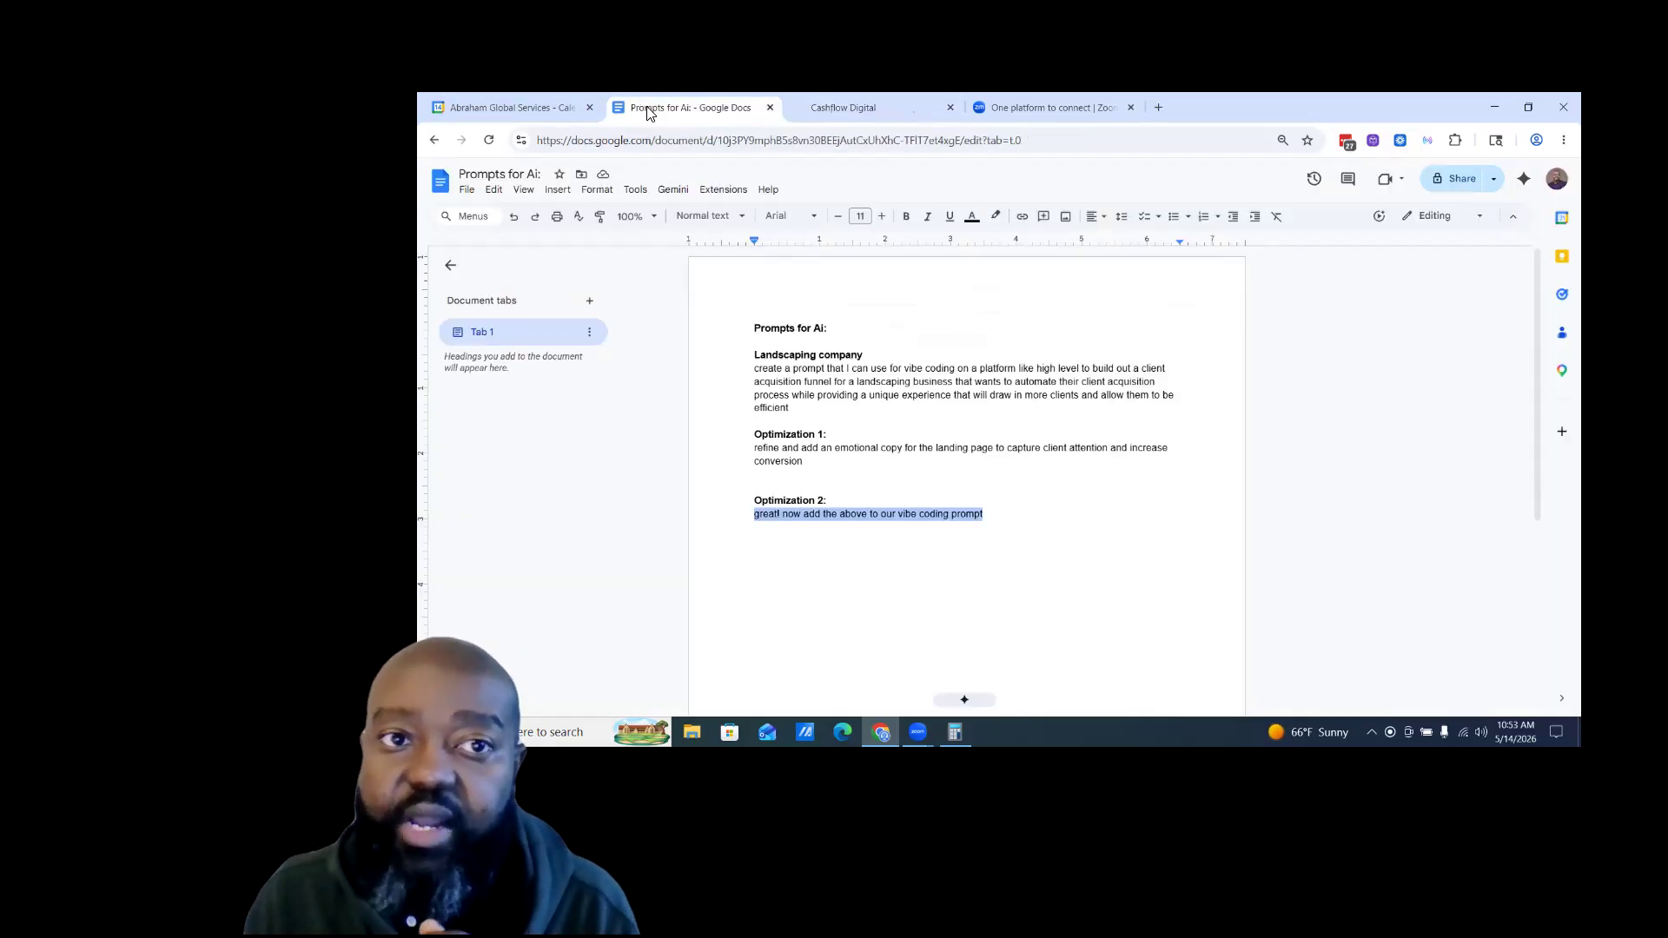
{"action": "left_click", "coordinate": [1006, 538]}
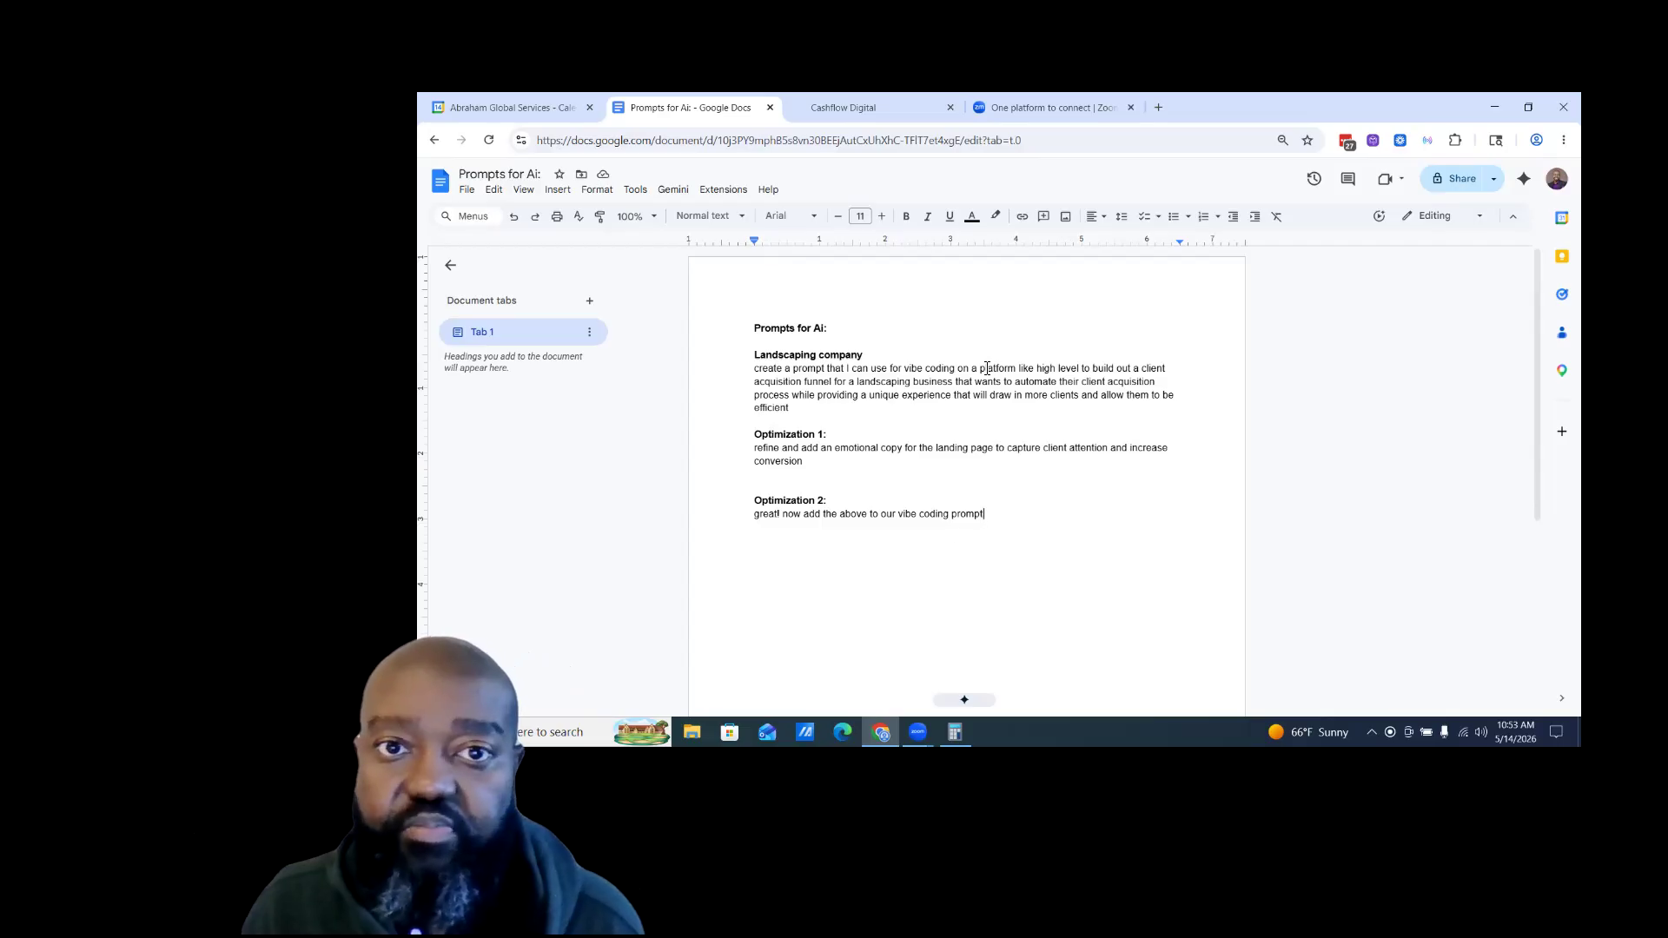
{"action": "left_click", "coordinate": [911, 112]}
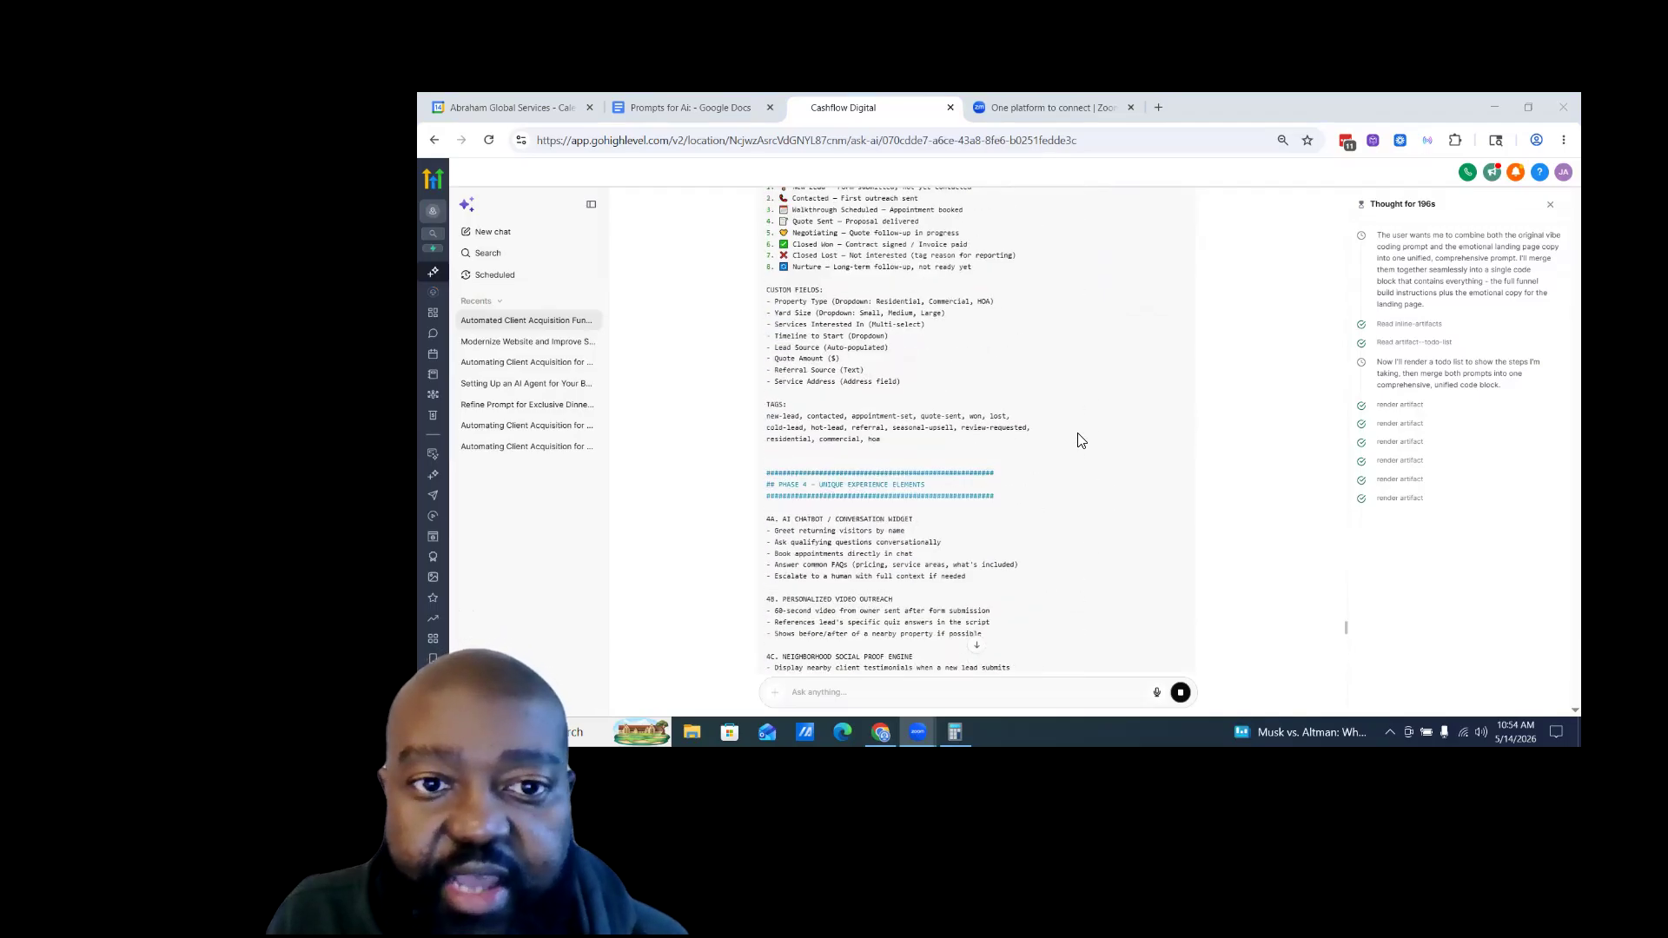
Look back through the generated Master Vibe Coding Prompt to its beginning and copy the entire block.
{"action": "scroll", "coordinate": [1077, 441], "scroll_direction": "up", "scroll_amount": 10}
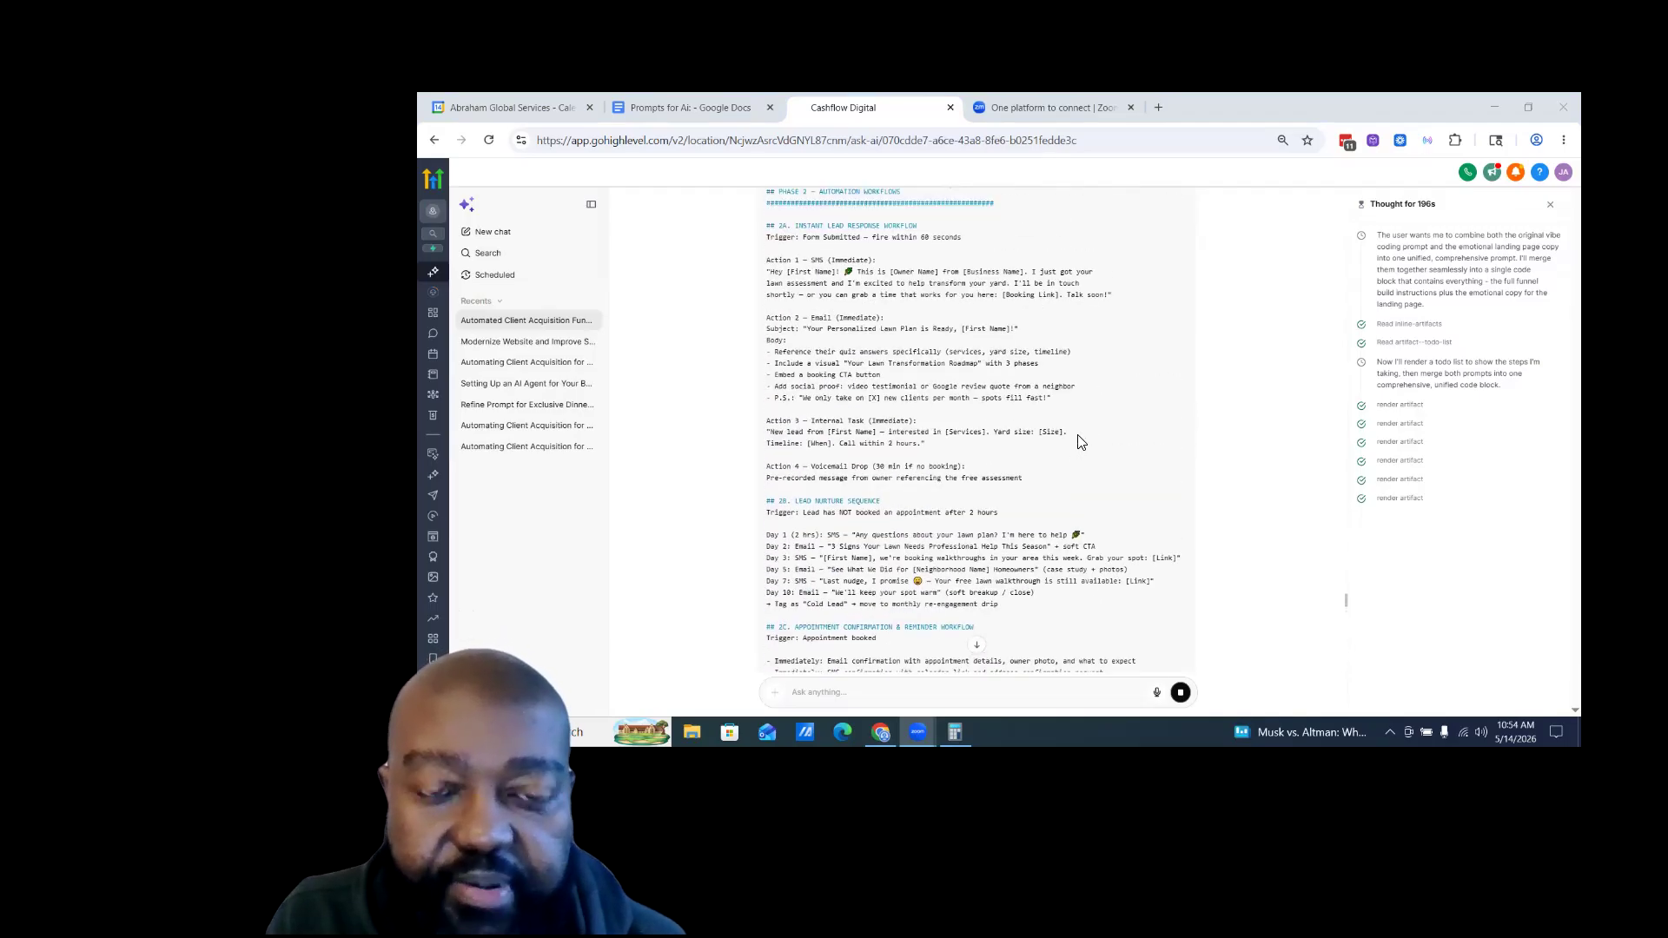
{"action": "scroll", "coordinate": [1078, 441], "scroll_direction": "up", "scroll_amount": 10}
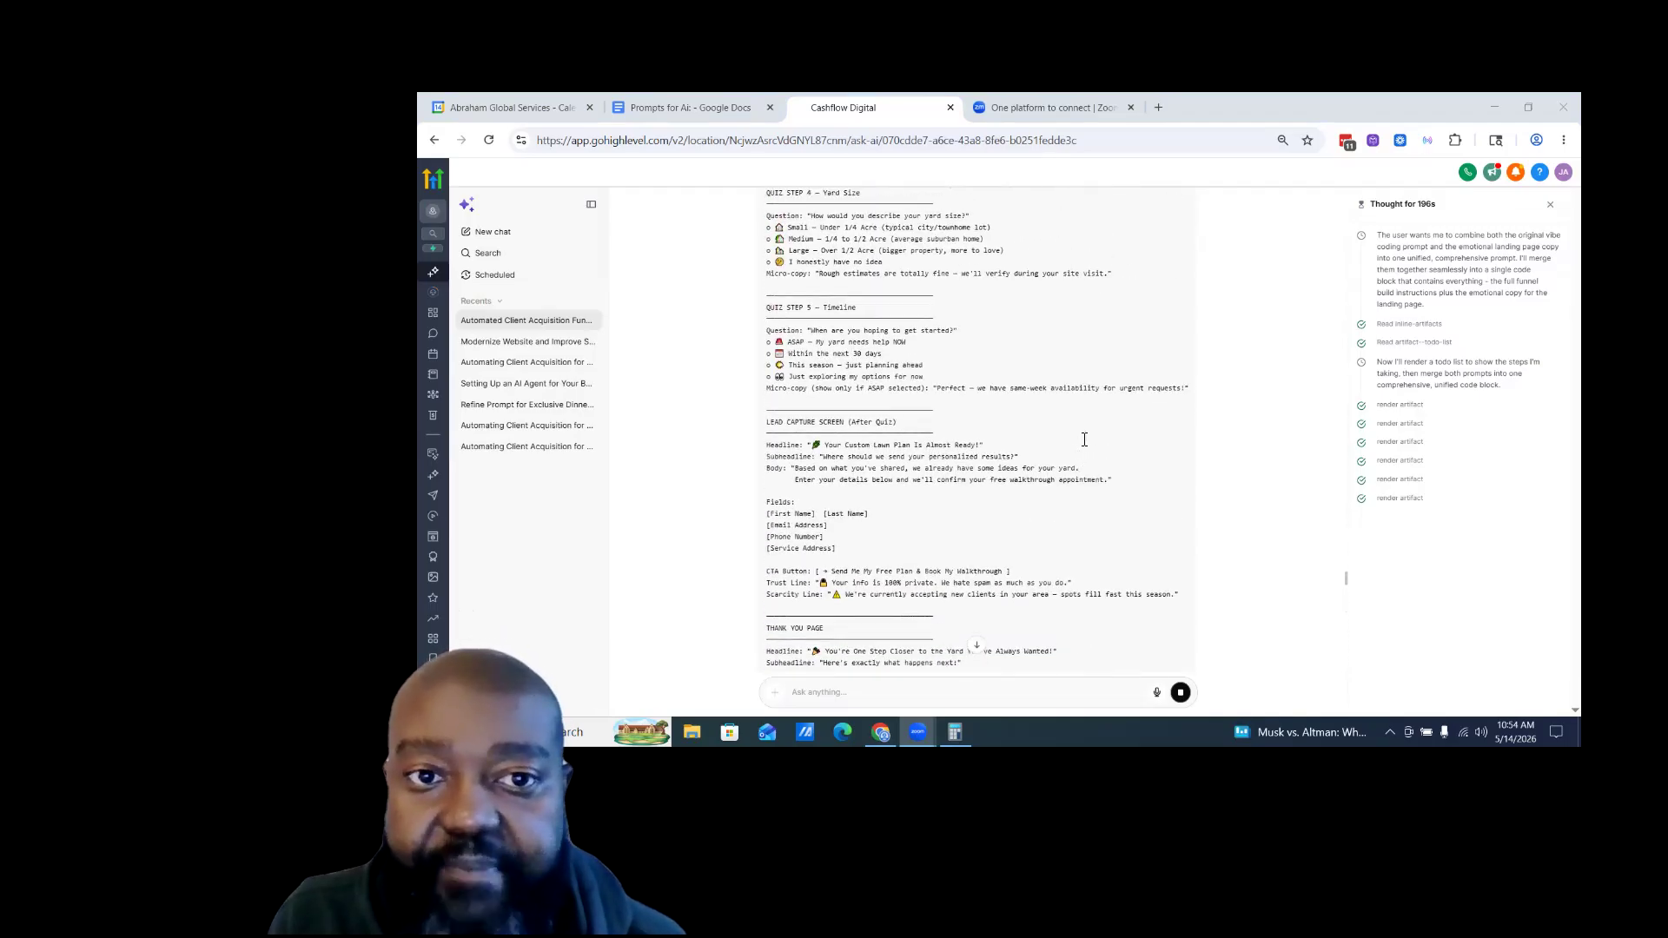
{"action": "scroll", "coordinate": [1084, 439], "scroll_direction": "up", "scroll_amount": 2}
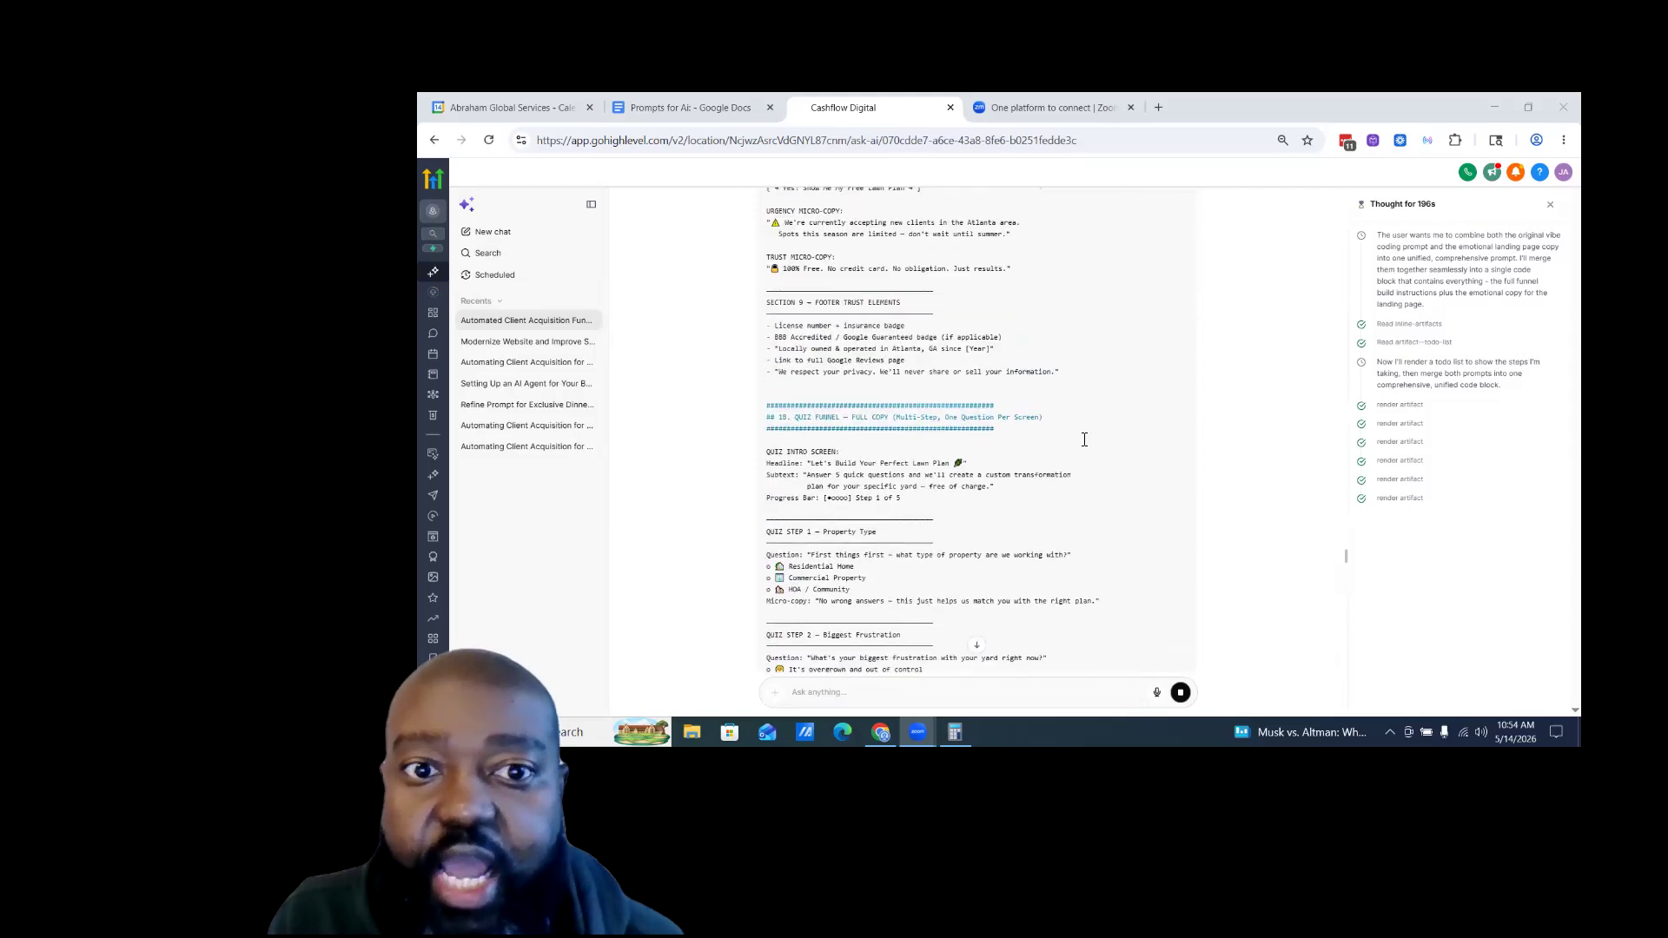
{"action": "scroll", "coordinate": [1085, 440], "scroll_direction": "up", "scroll_amount": 2}
{"action": "scroll", "coordinate": [1084, 440], "scroll_direction": "up", "scroll_amount": 15}
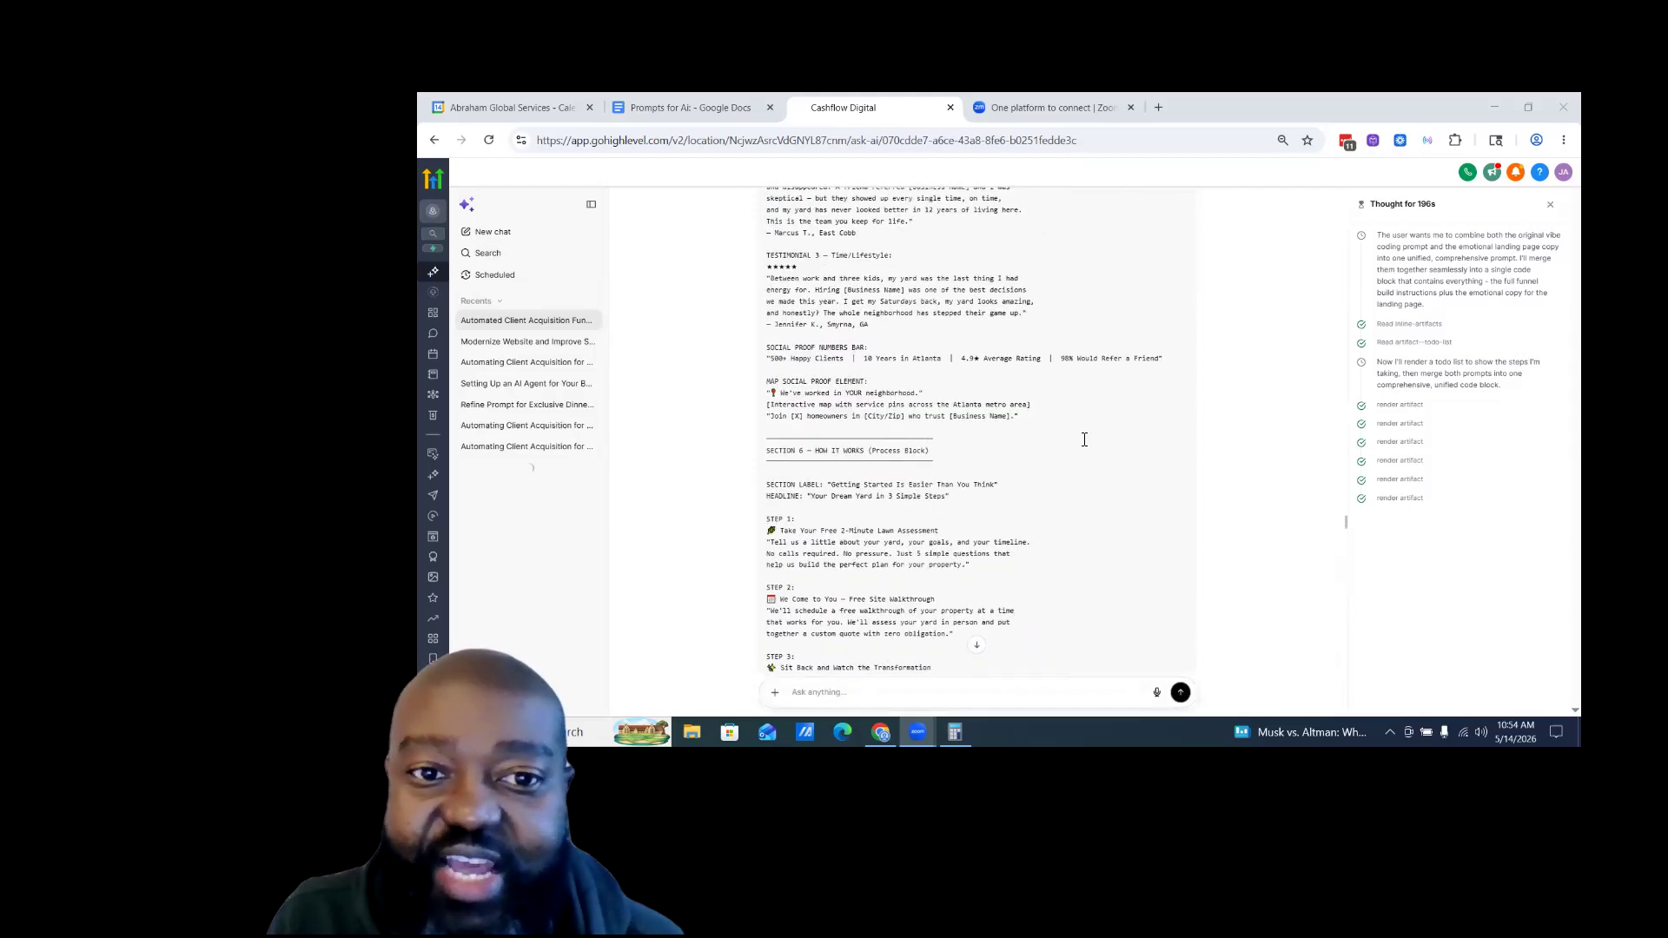
{"action": "scroll", "coordinate": [1084, 439], "scroll_direction": "up", "scroll_amount": 20}
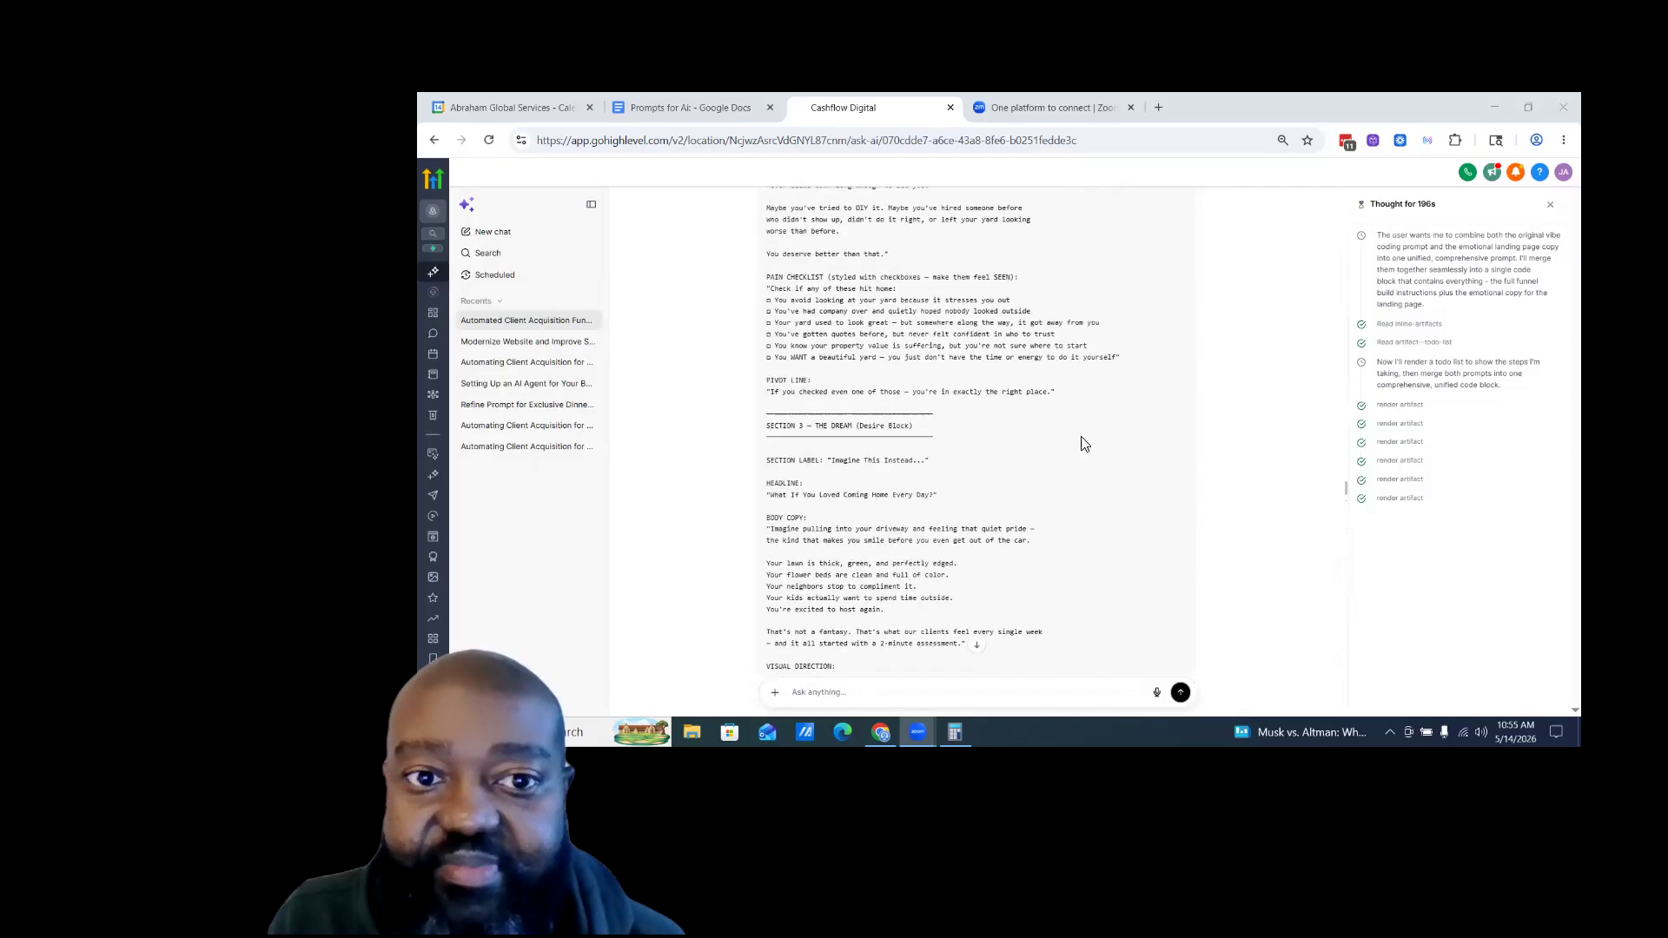
{"action": "scroll", "coordinate": [1084, 444], "scroll_direction": "up", "scroll_amount": 4}
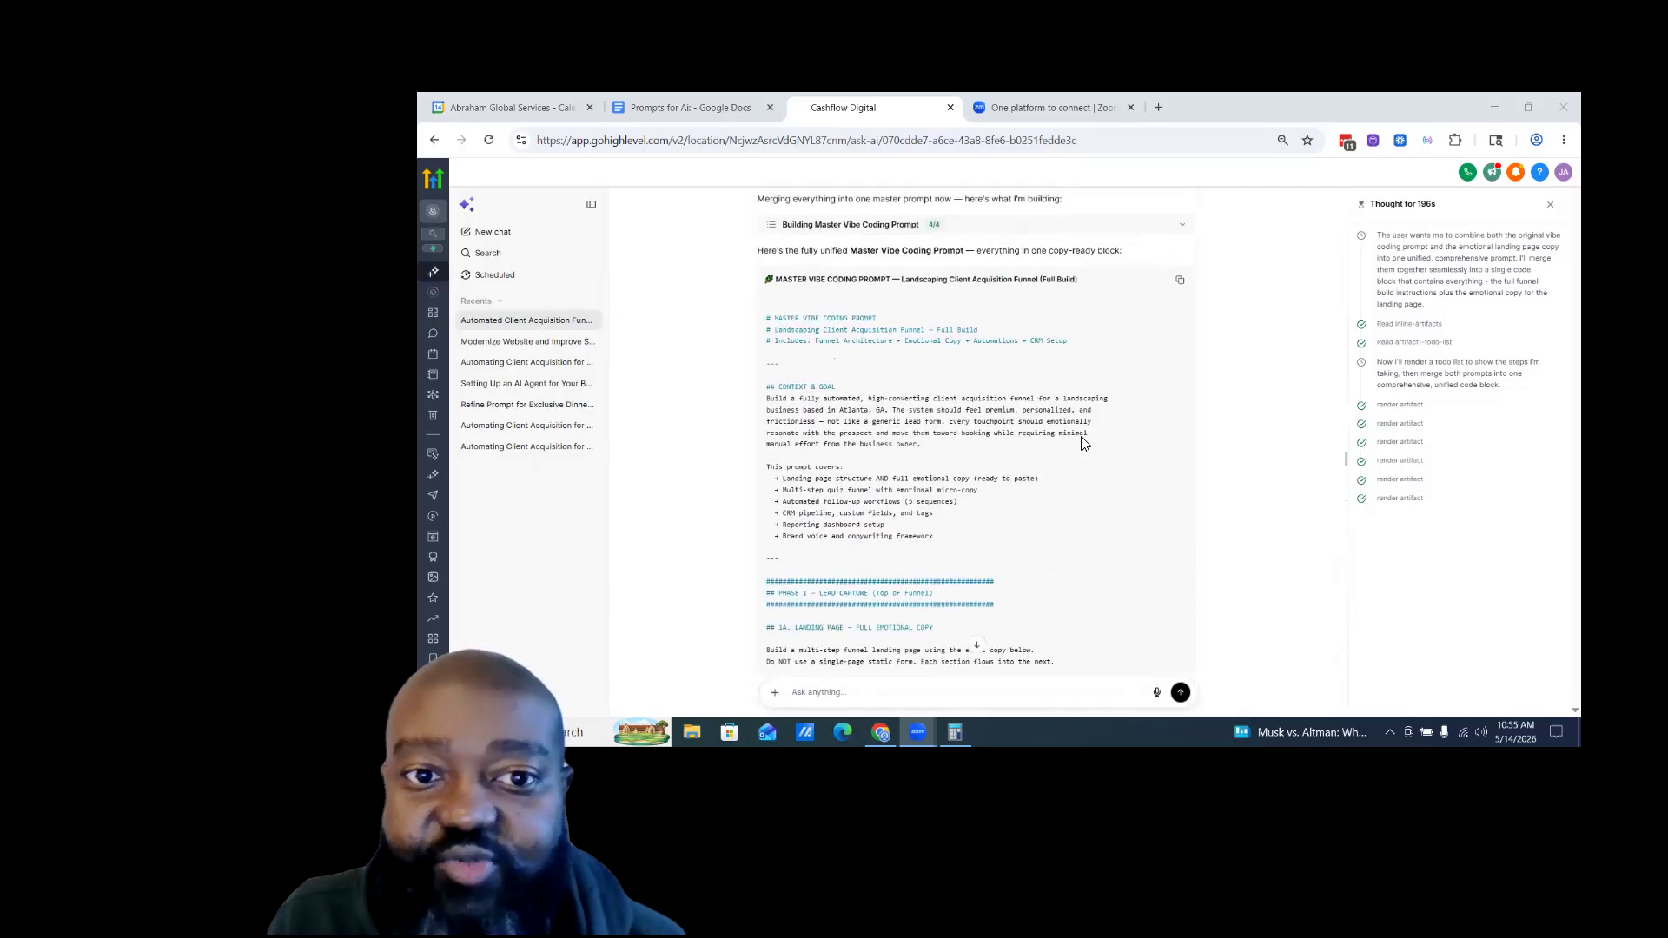
{"action": "left_click", "coordinate": [1181, 421]}
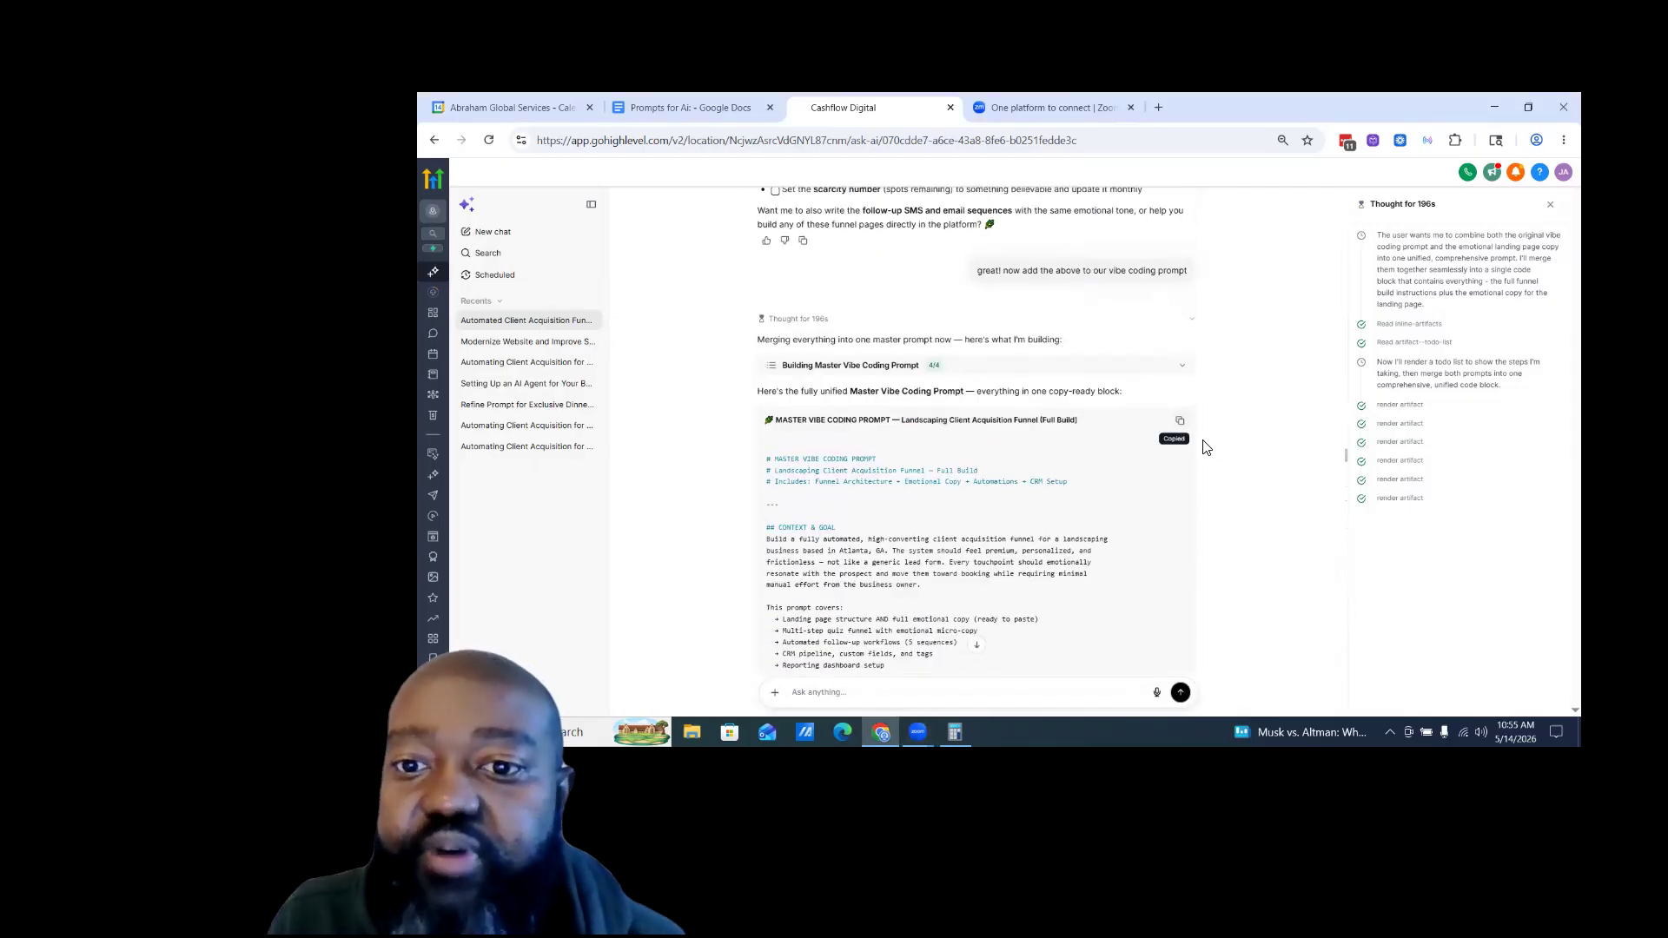
Examine the Master Vibe Coding Prompt from Phase 1 through to the at-a-glance summary and usage instructions.
{"action": "scroll", "coordinate": [1252, 454], "scroll_direction": "down", "scroll_amount": 20}
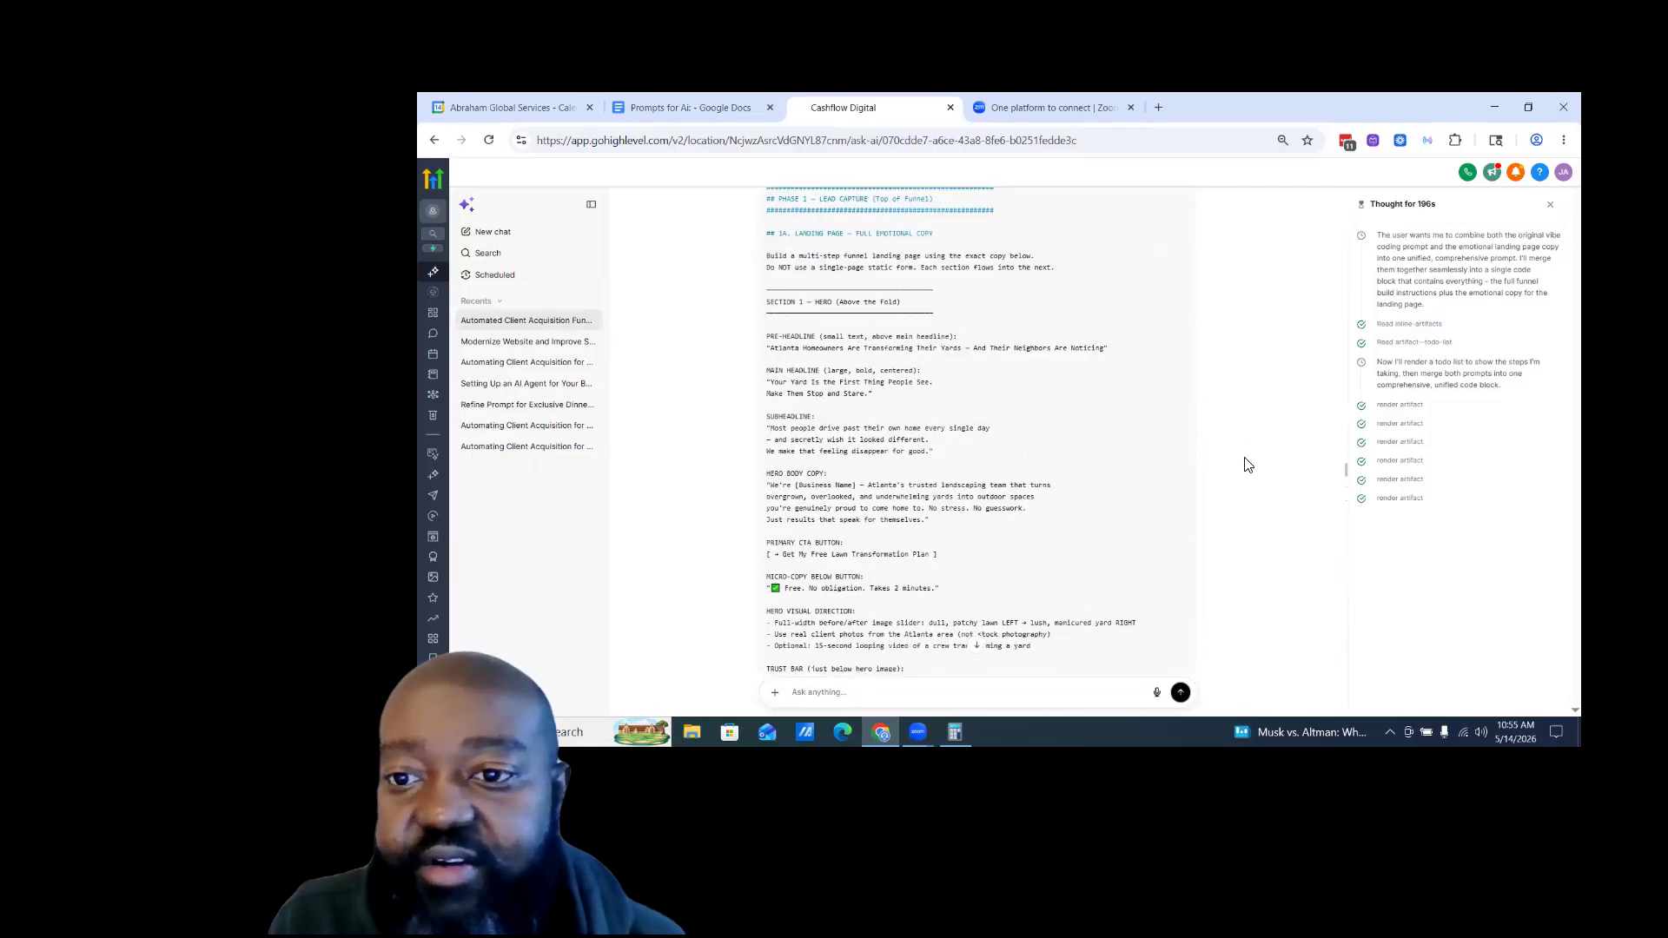
{"action": "scroll", "coordinate": [1240, 472], "scroll_direction": "down", "scroll_amount": 20}
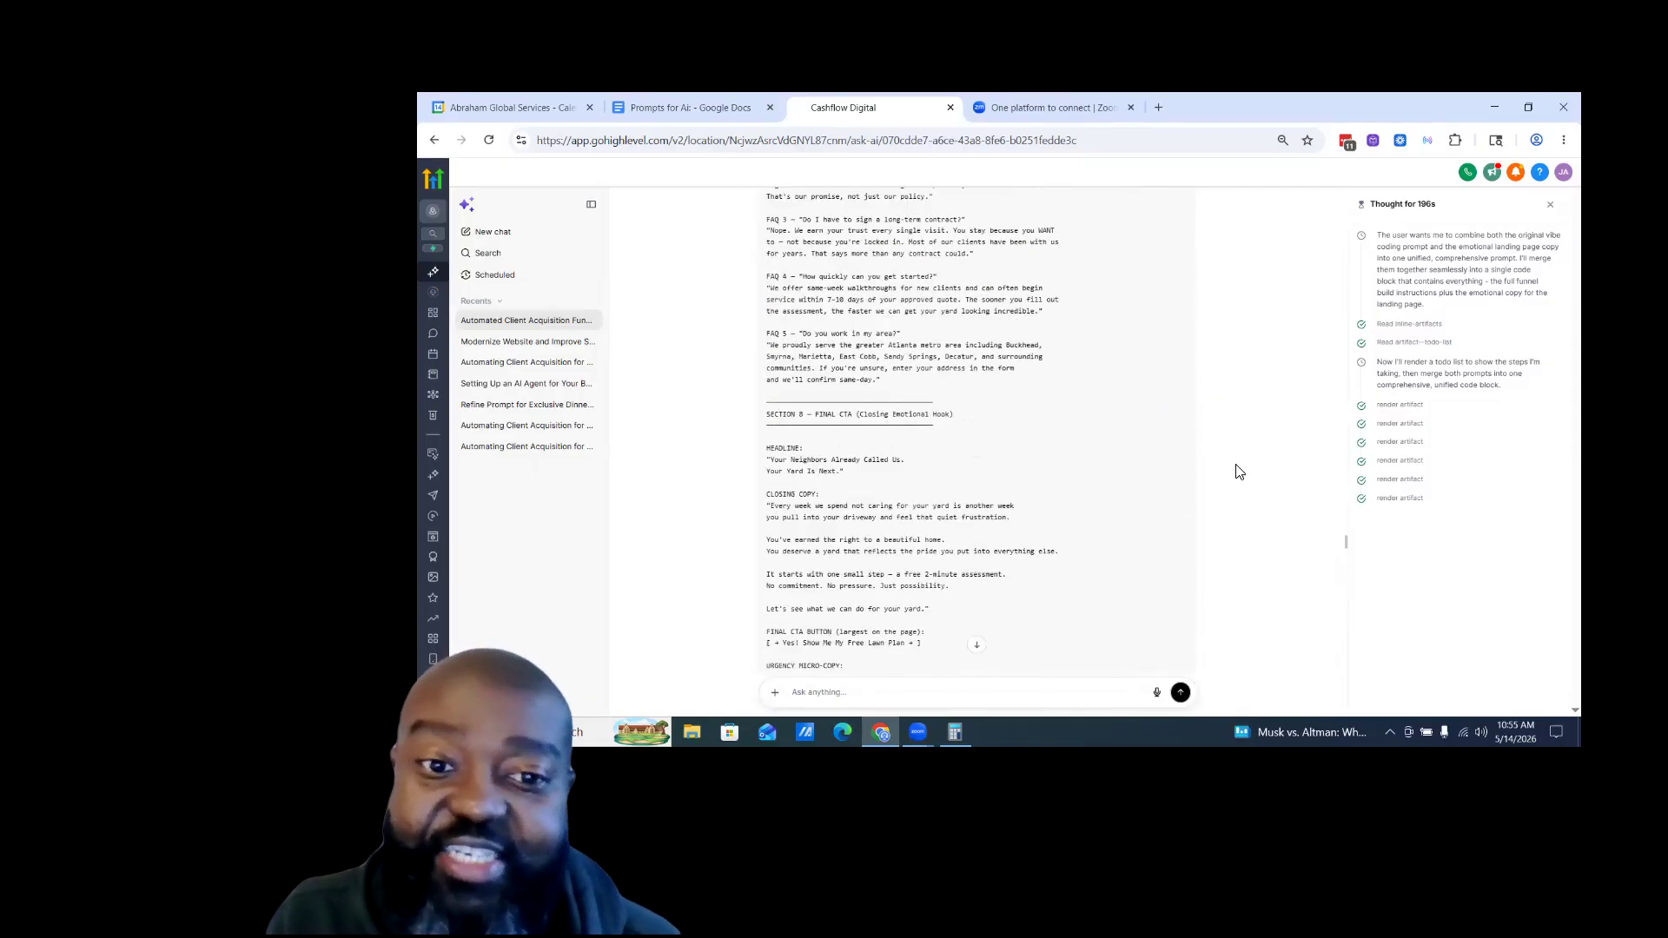
{"action": "scroll", "coordinate": [1237, 466], "scroll_direction": "down", "scroll_amount": 5}
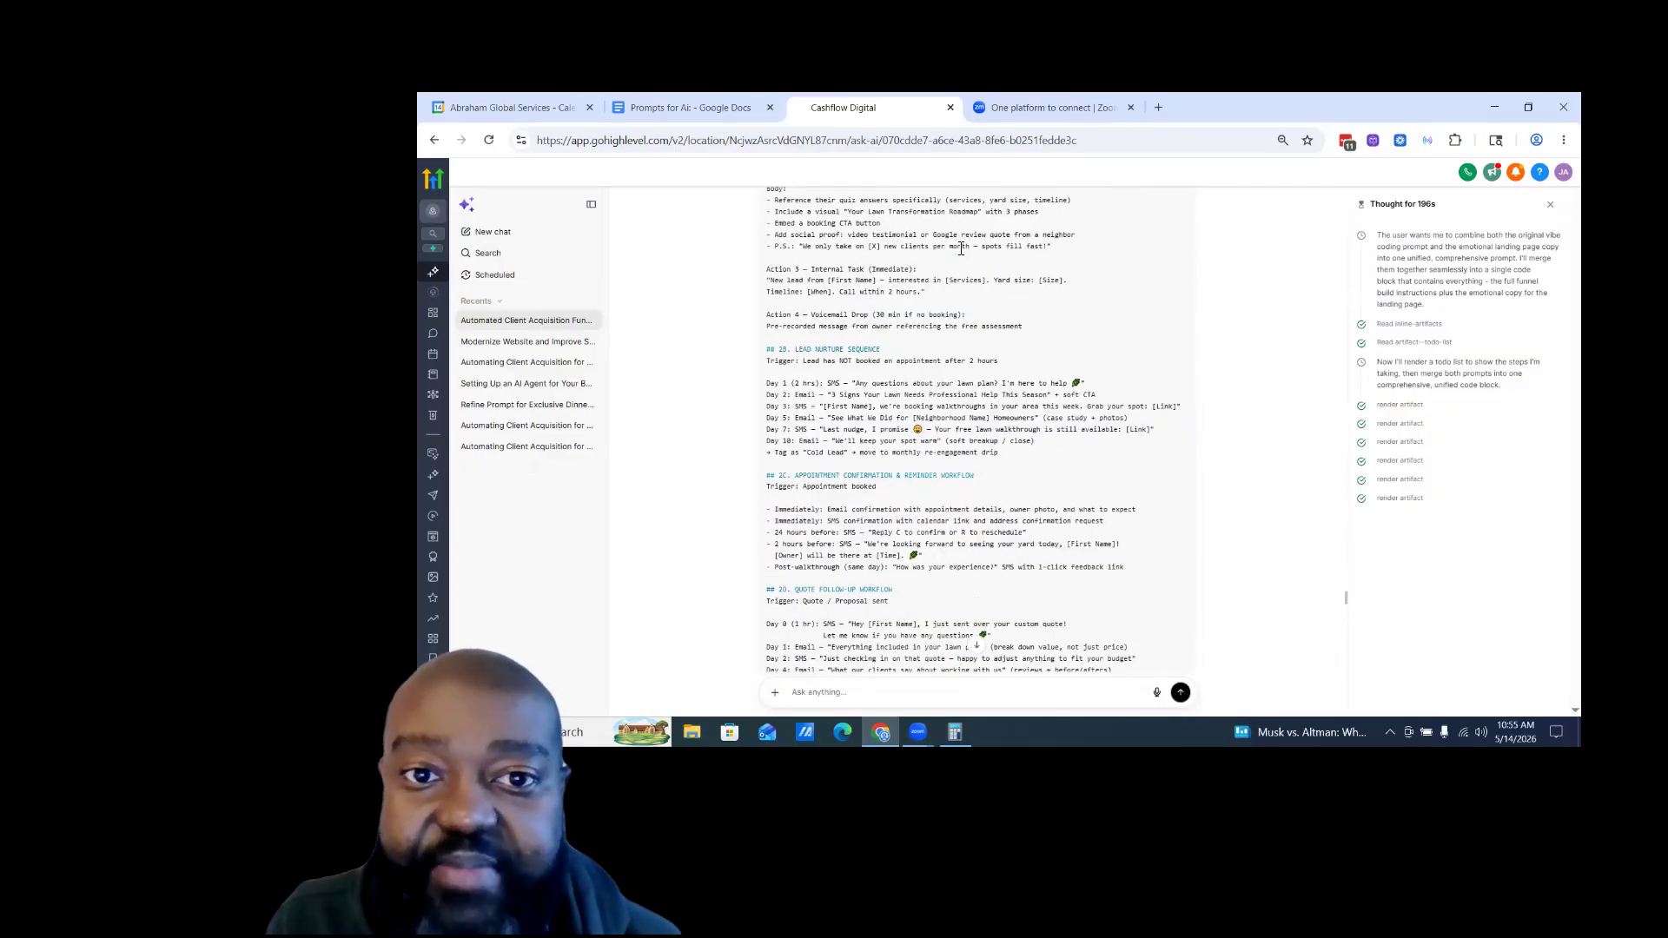
{"action": "scroll", "coordinate": [1312, 424], "scroll_direction": "down", "scroll_amount": 20}
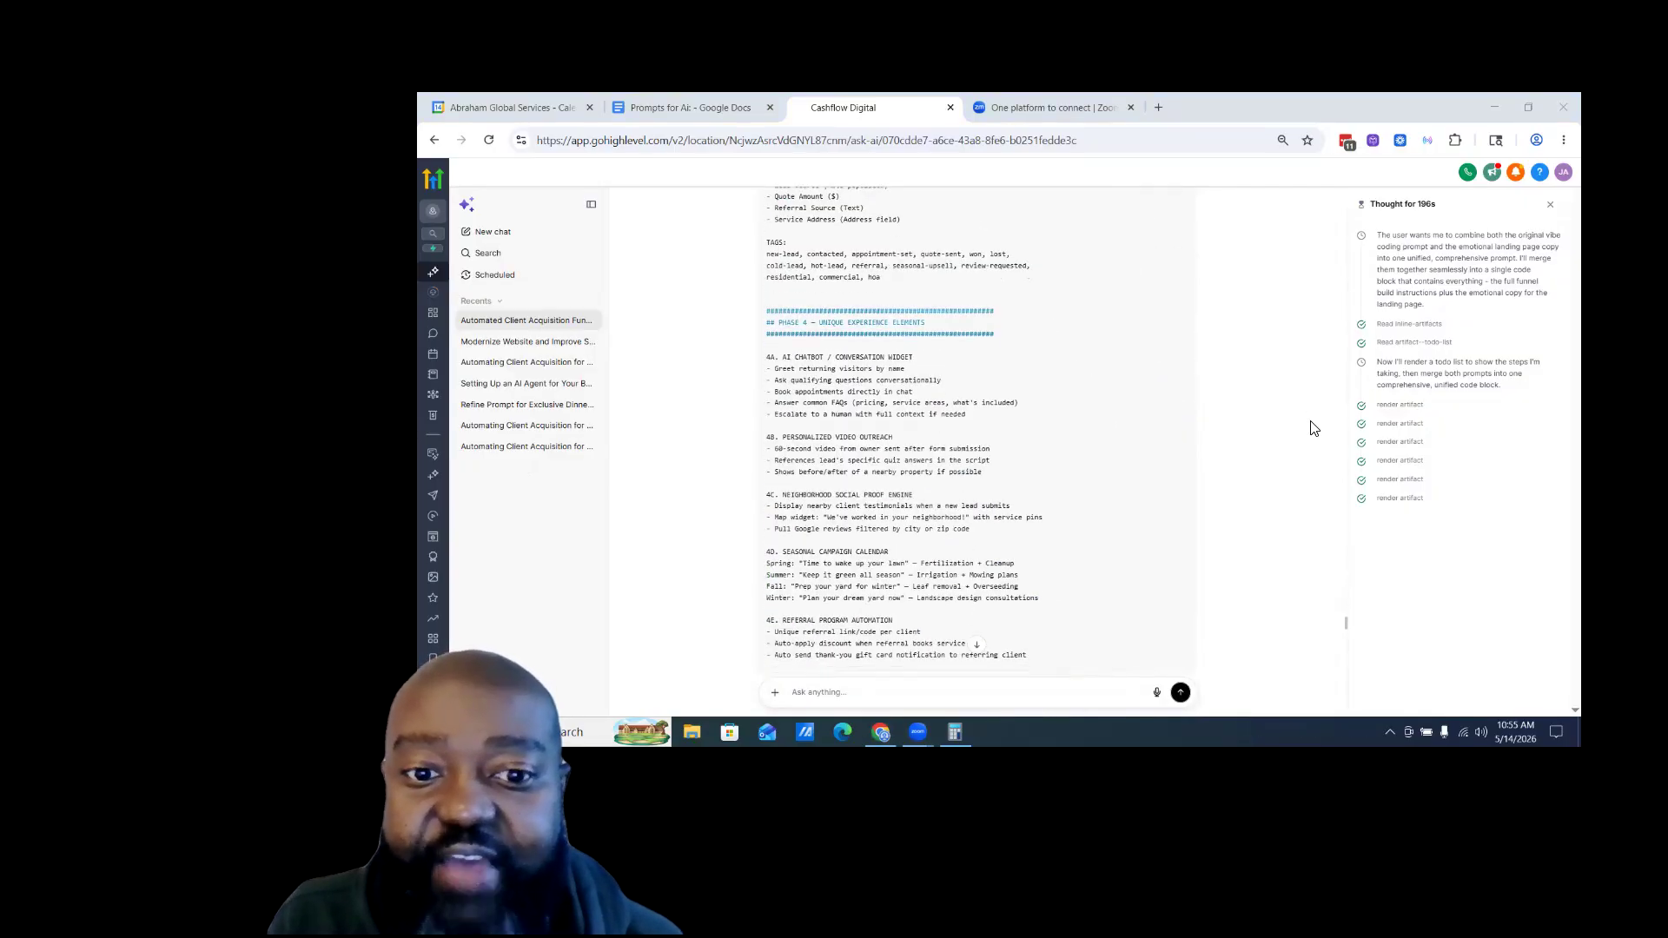
{"action": "scroll", "coordinate": [1312, 431], "scroll_direction": "down", "scroll_amount": 20}
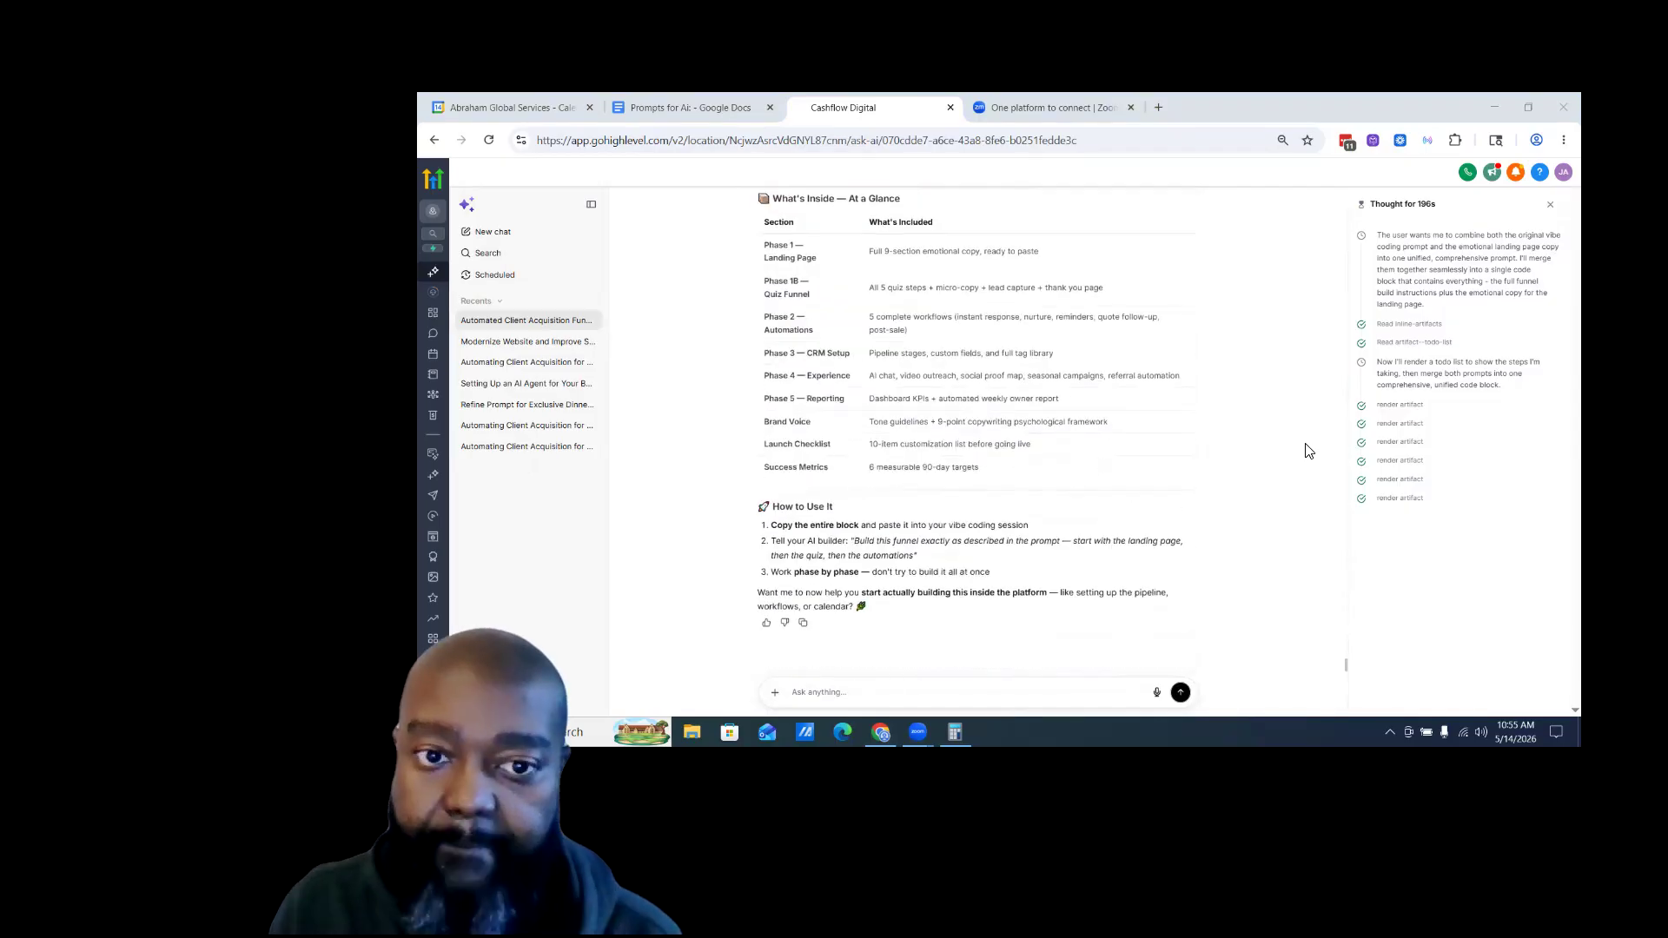
Open the vibe coding builder's home page and paste the Master Vibe Coding Prompt as the build description.
{"action": "left_click", "coordinate": [438, 461]}
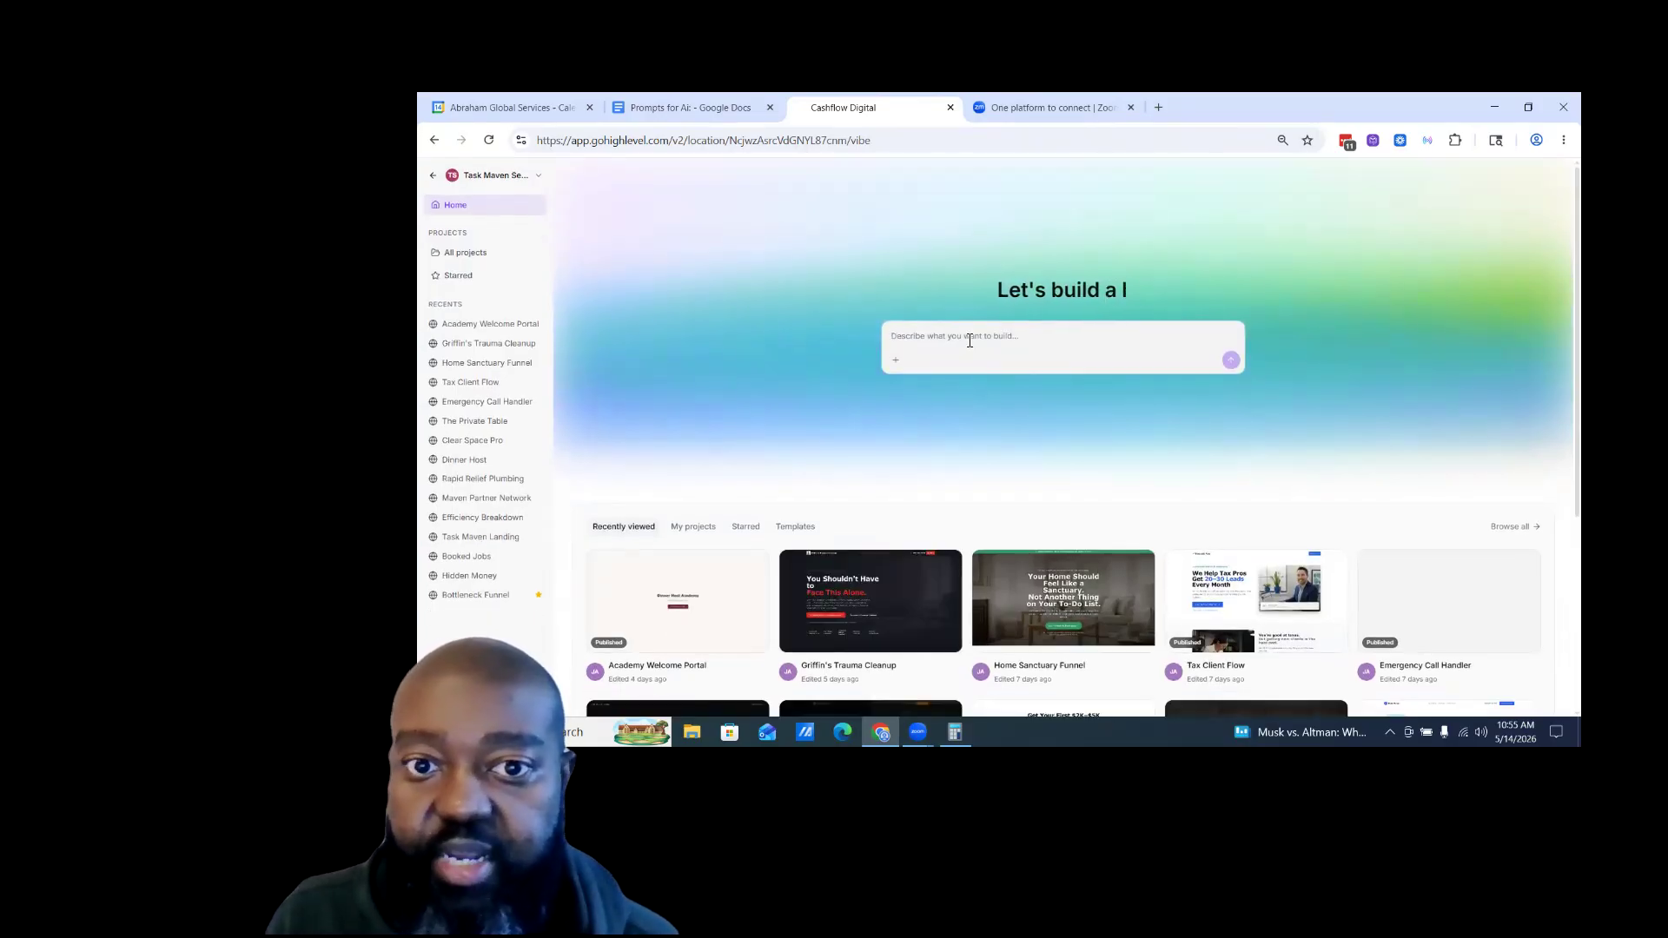
{"action": "right_click", "coordinate": [968, 339]}
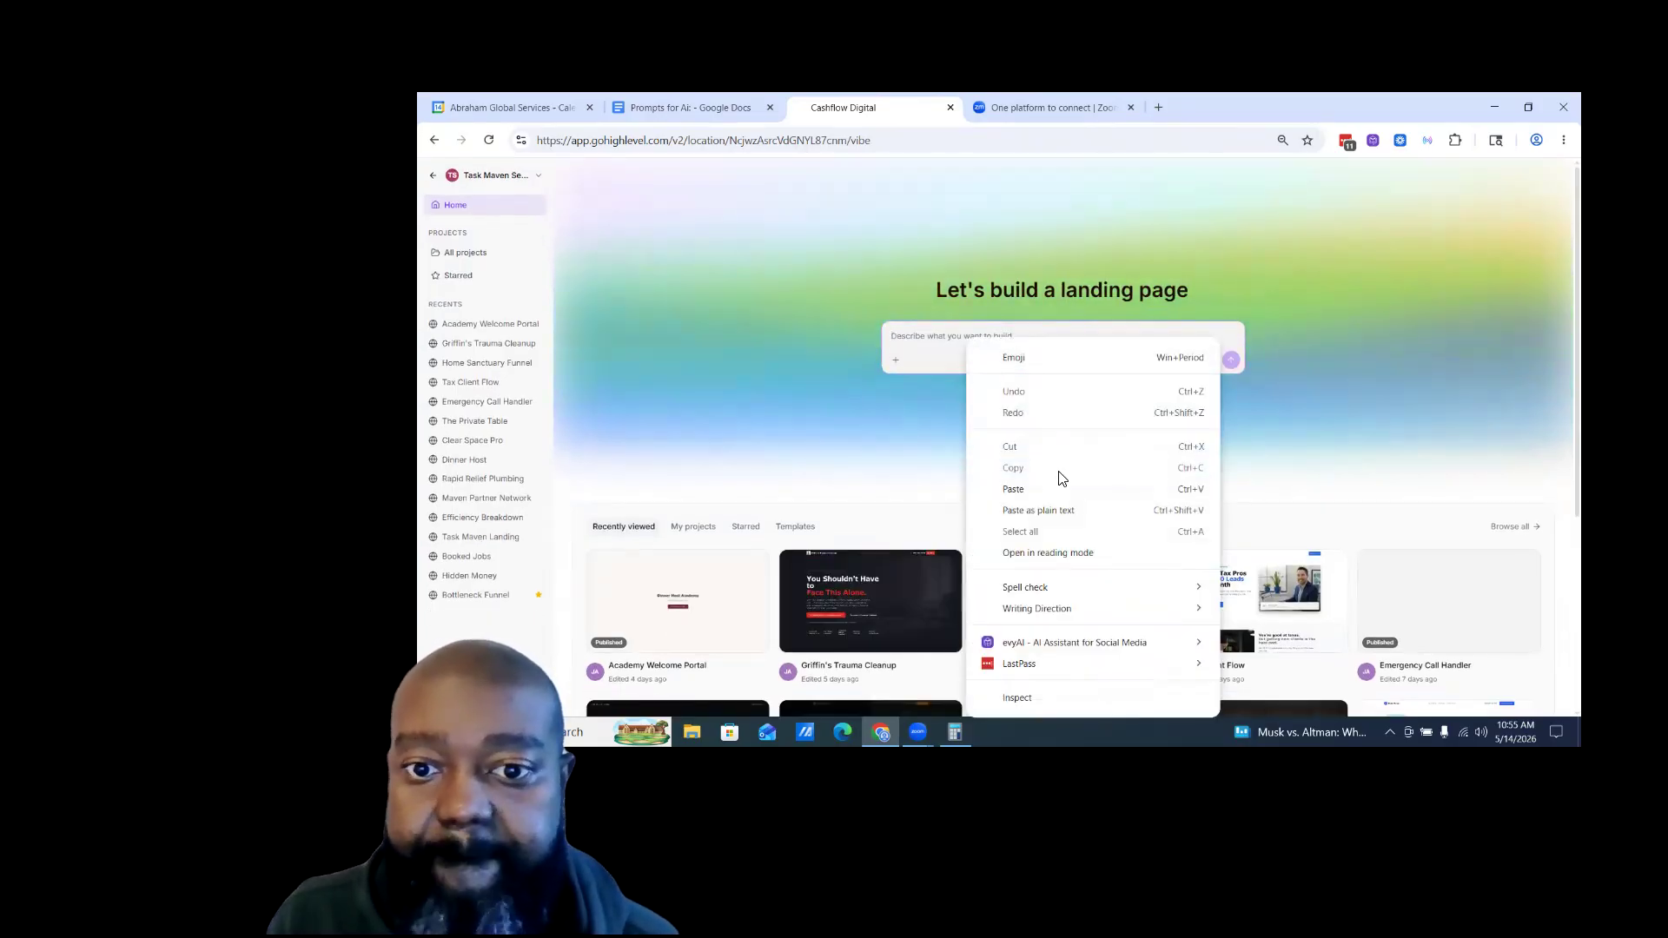
{"action": "left_click", "coordinate": [1014, 489]}
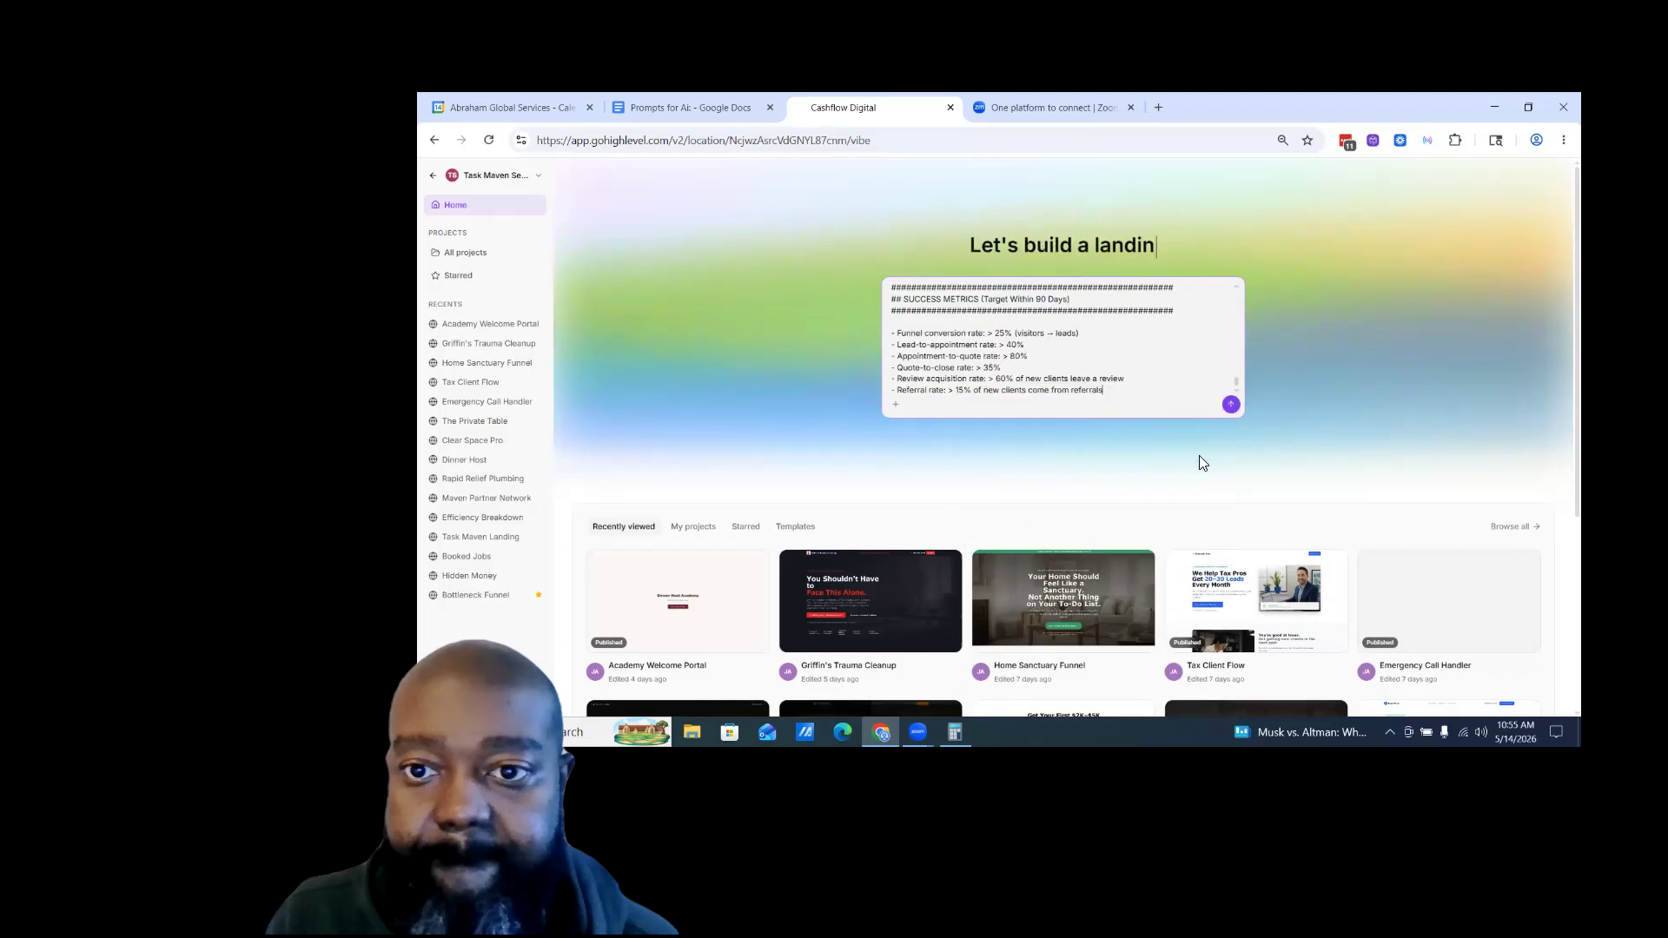
Submit the pasted Master Vibe Coding Prompt to build the landscaping funnel.
{"action": "left_click", "coordinate": [1232, 405]}
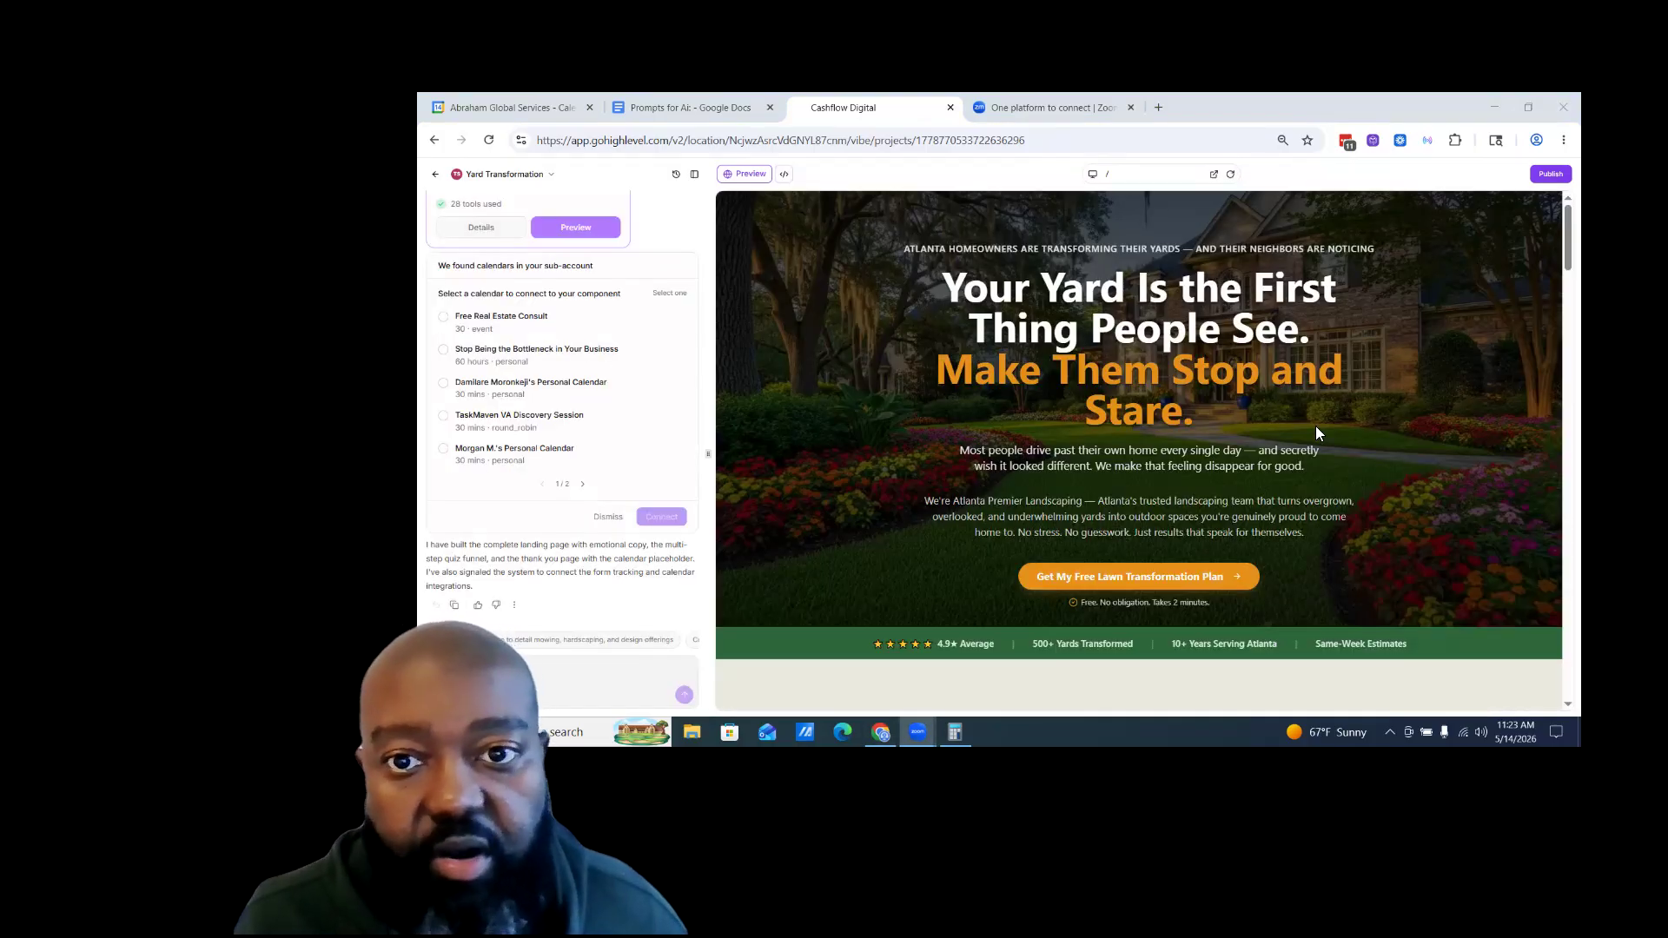
Examine the generated landing page from the hero to the three-step section, plus the builder's calendar connection request.
{"action": "scroll", "coordinate": [1313, 422], "scroll_direction": "down", "scroll_amount": 4}
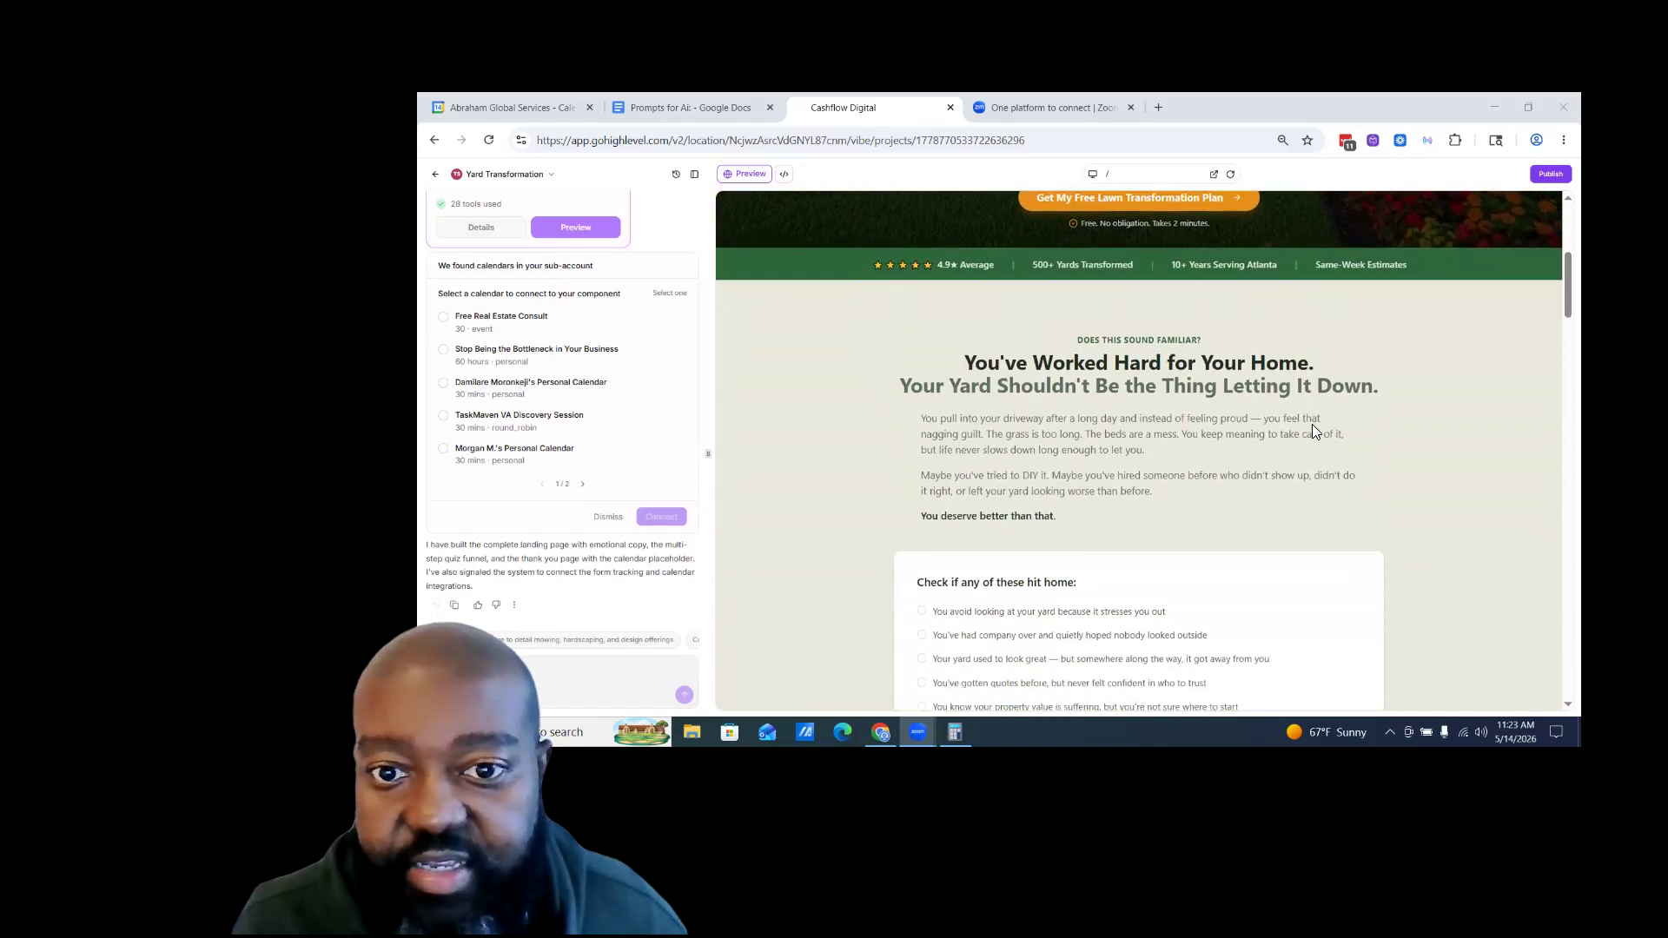
{"action": "scroll", "coordinate": [1216, 432], "scroll_direction": "down", "scroll_amount": 6}
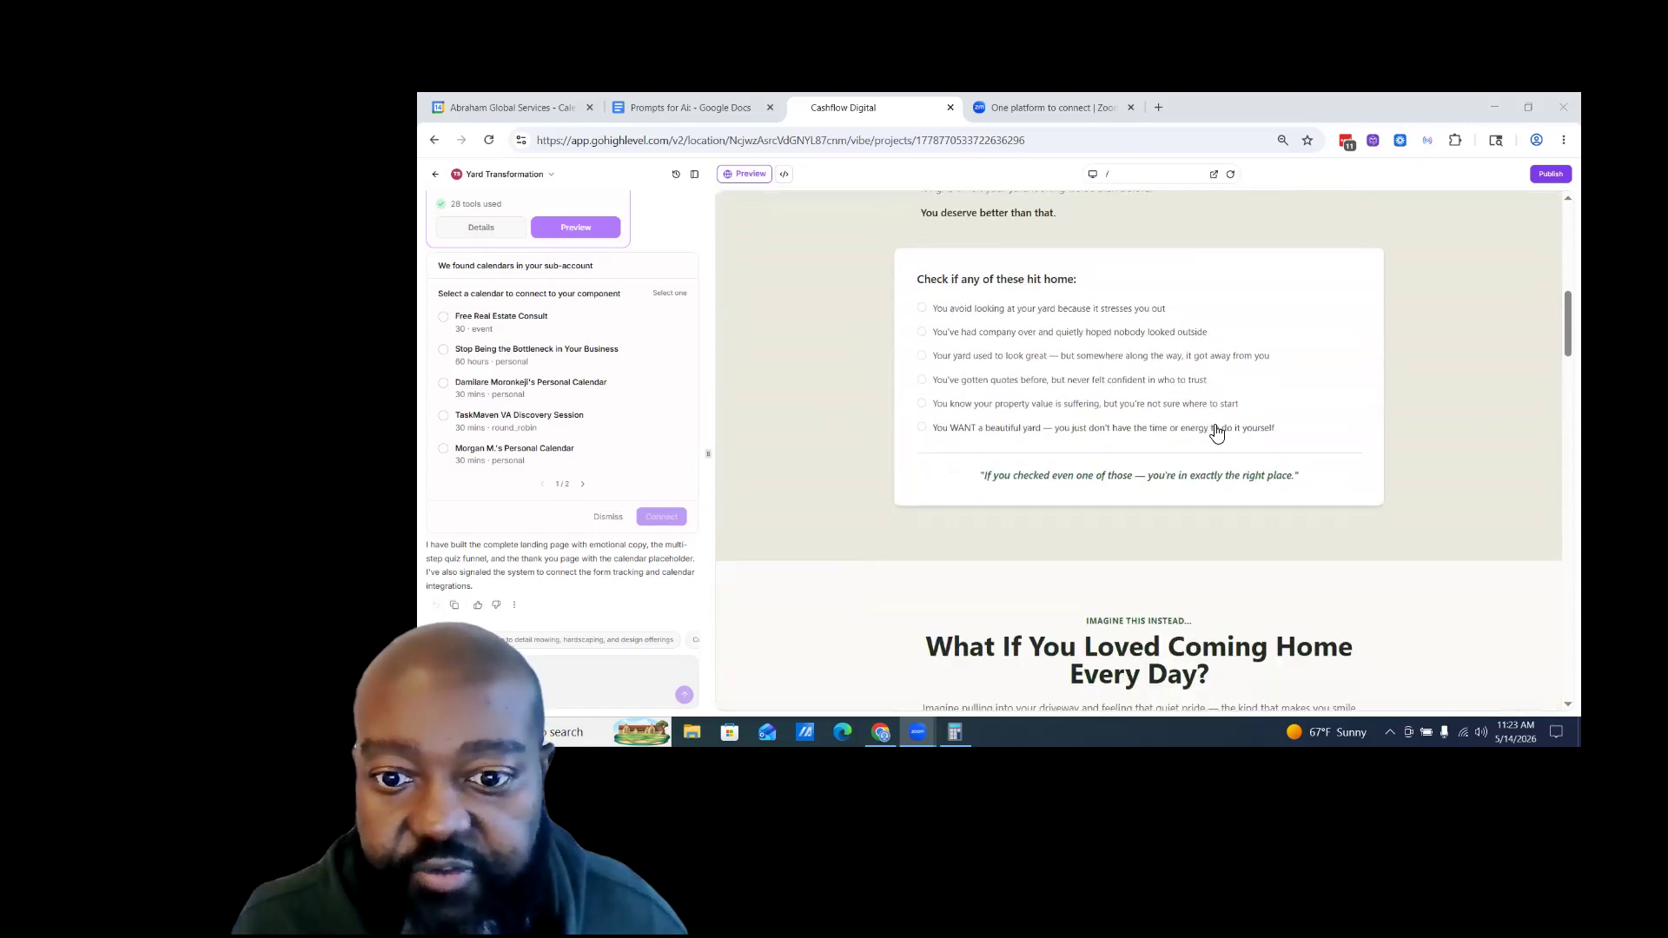
{"action": "scroll", "coordinate": [1217, 432], "scroll_direction": "down", "scroll_amount": 5}
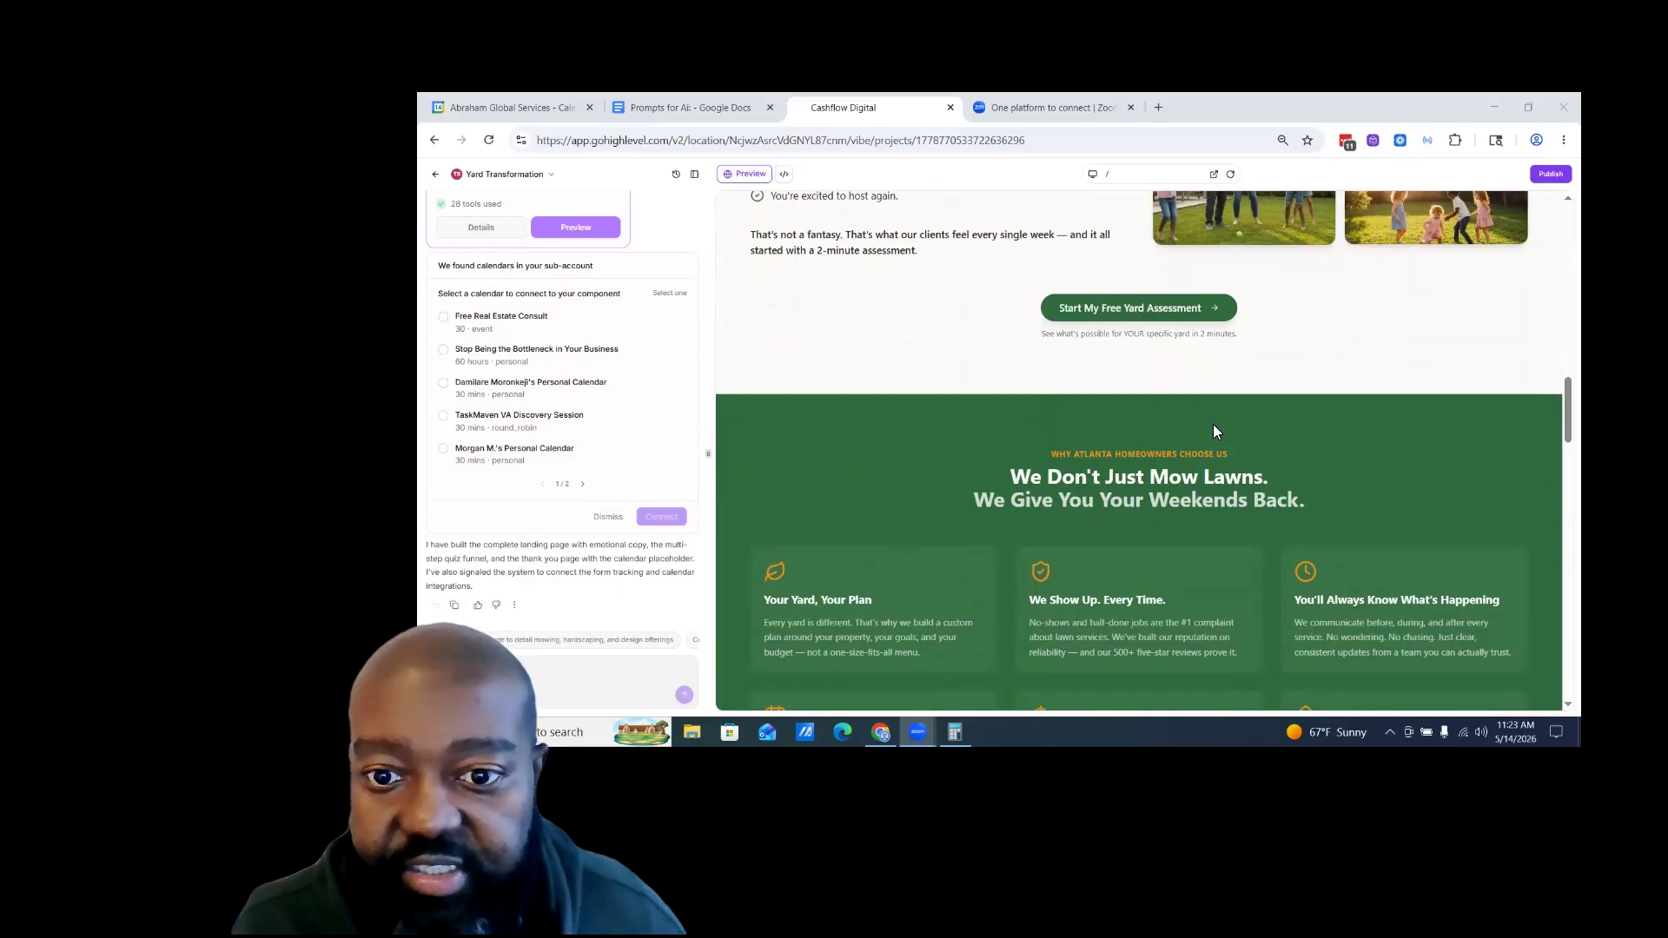
{"action": "scroll", "coordinate": [1217, 424], "scroll_direction": "down", "scroll_amount": 10}
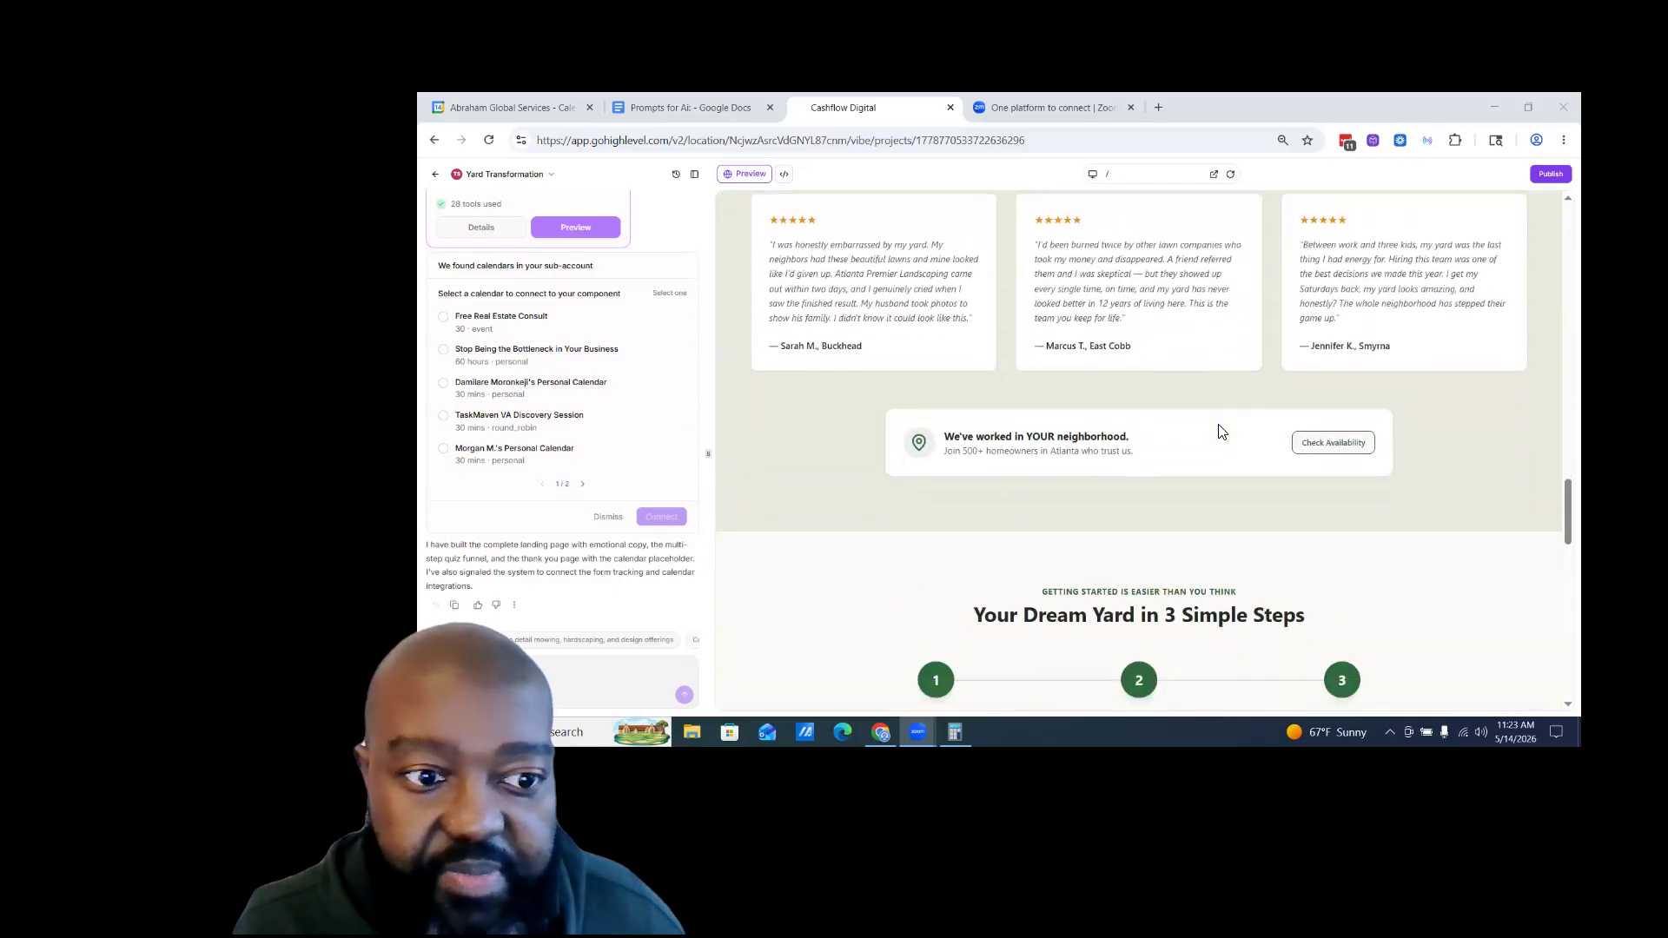
{"action": "scroll", "coordinate": [1219, 430], "scroll_direction": "up", "scroll_amount": 4}
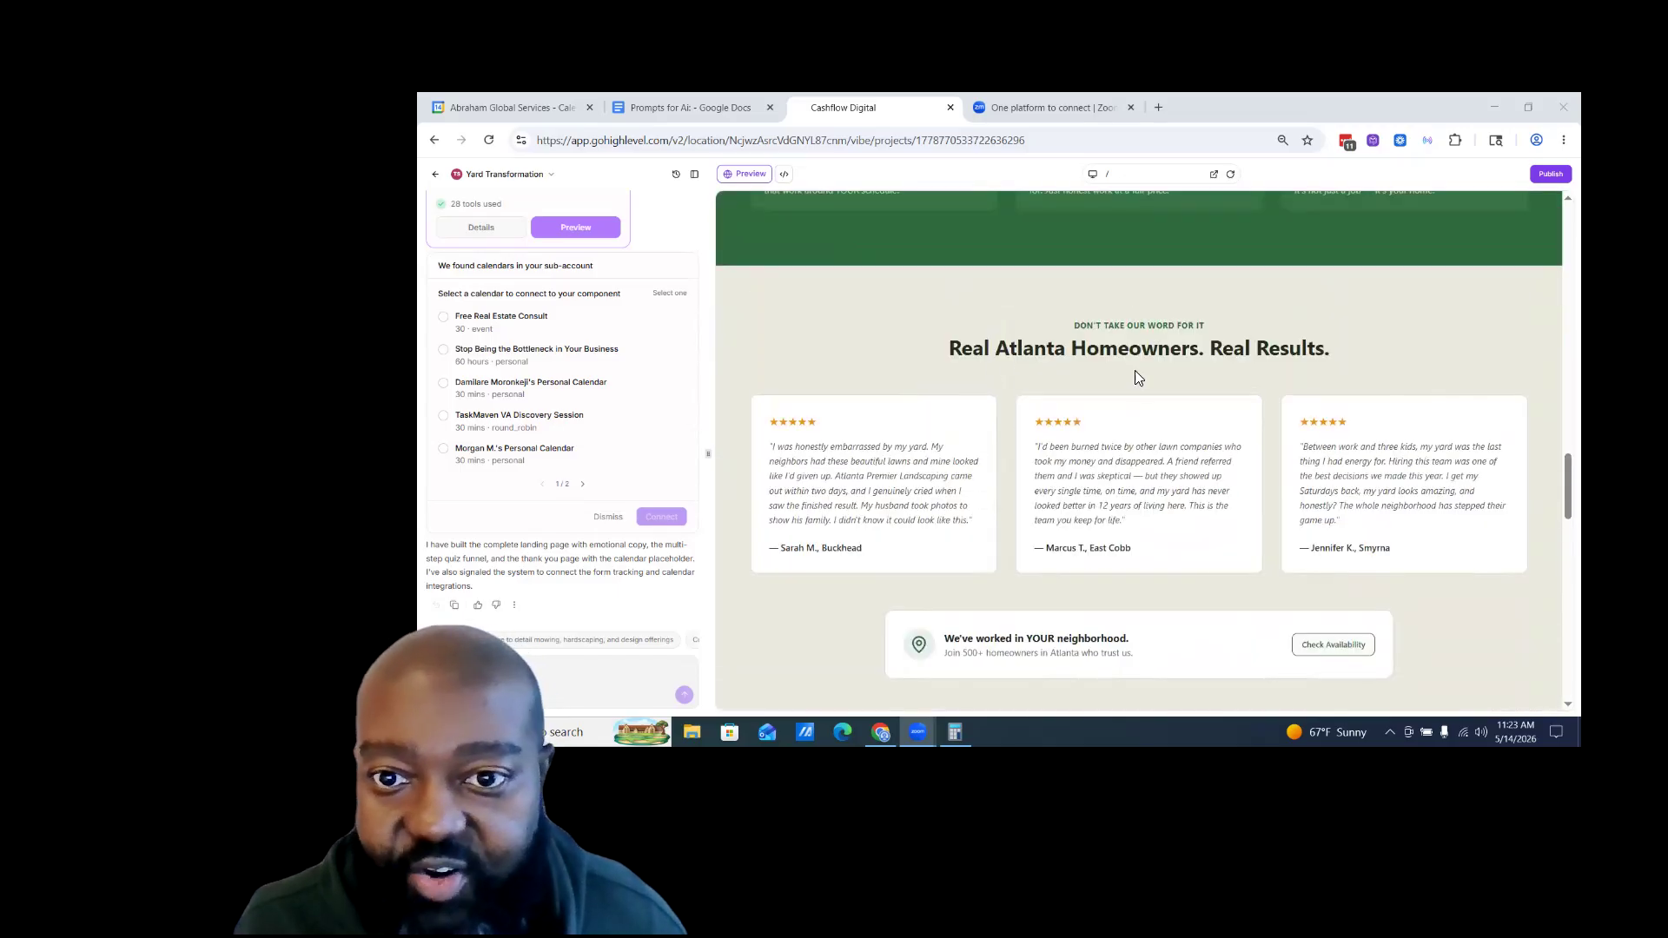
{"action": "scroll", "coordinate": [1069, 370], "scroll_direction": "down", "scroll_amount": 7}
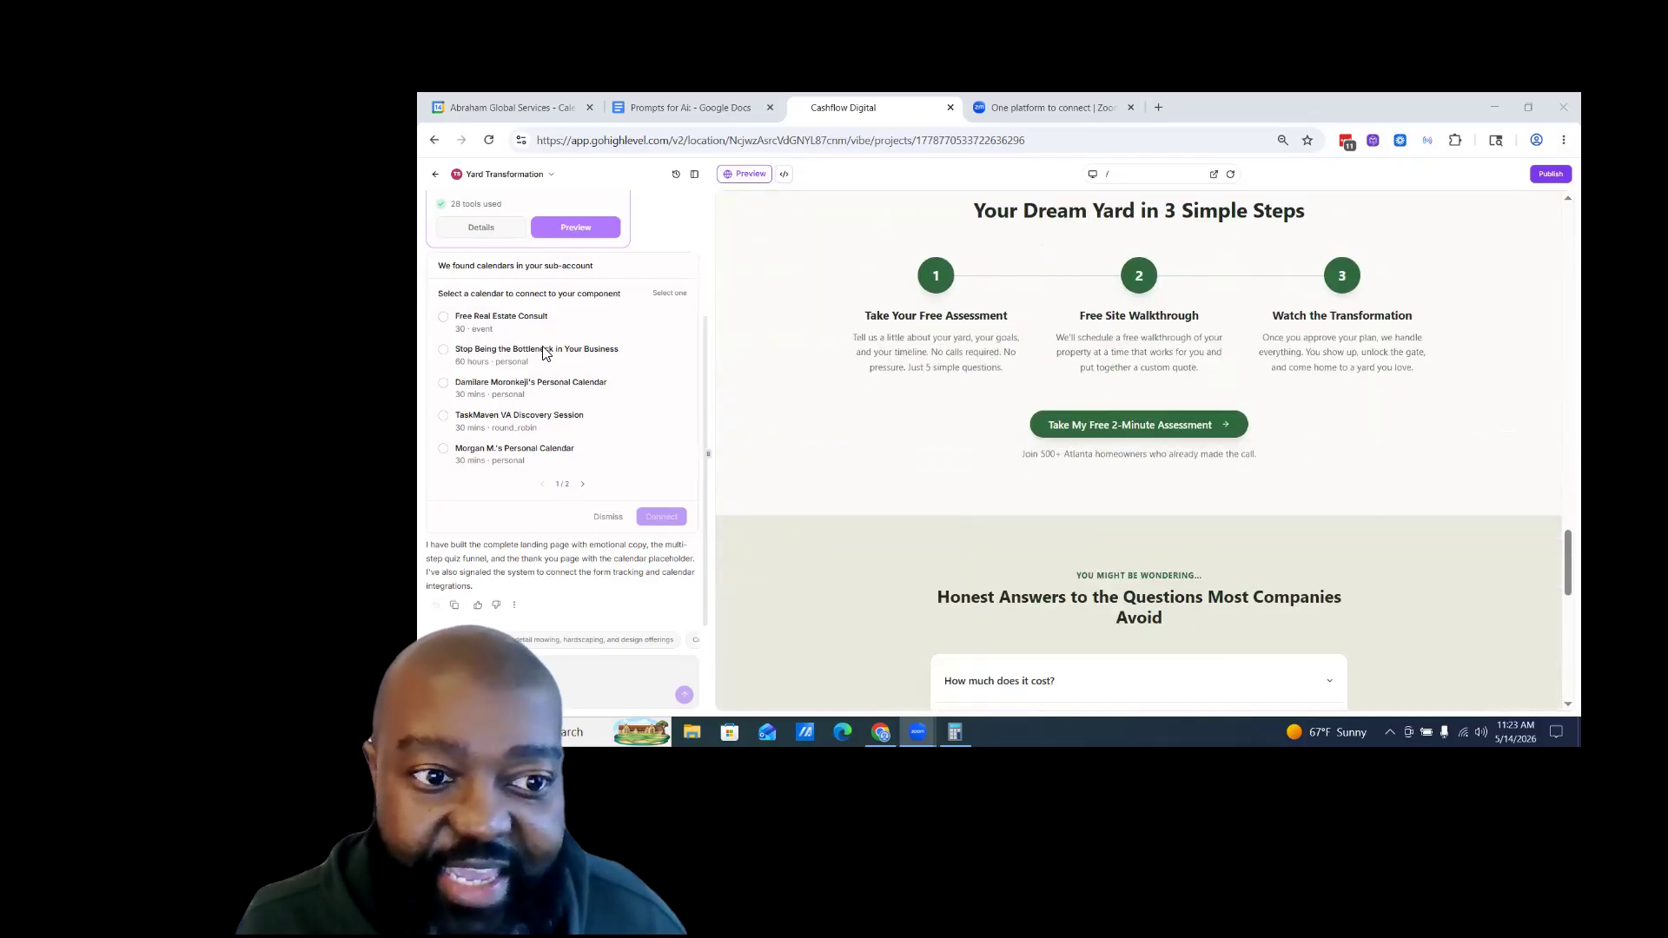
{"action": "scroll", "coordinate": [562, 459], "scroll_direction": "up", "scroll_amount": 2}
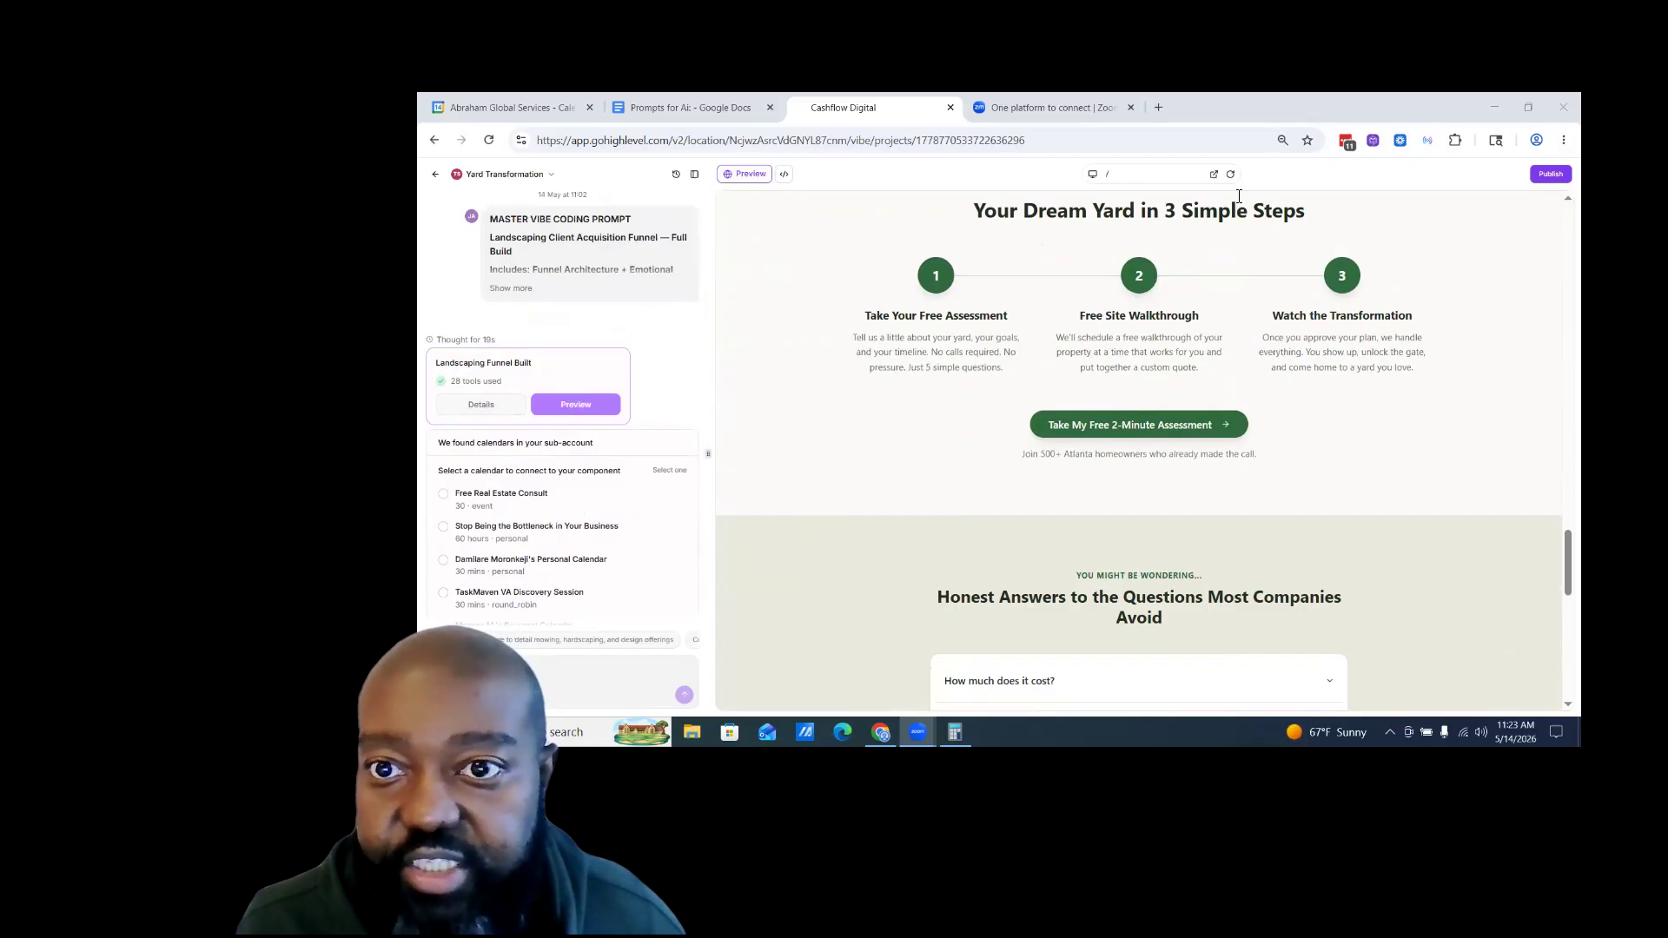
Open the funnel preview in its own tab and start the quiz from the hero's free lawn transformation plan offer.
{"action": "left_click", "coordinate": [1214, 175]}
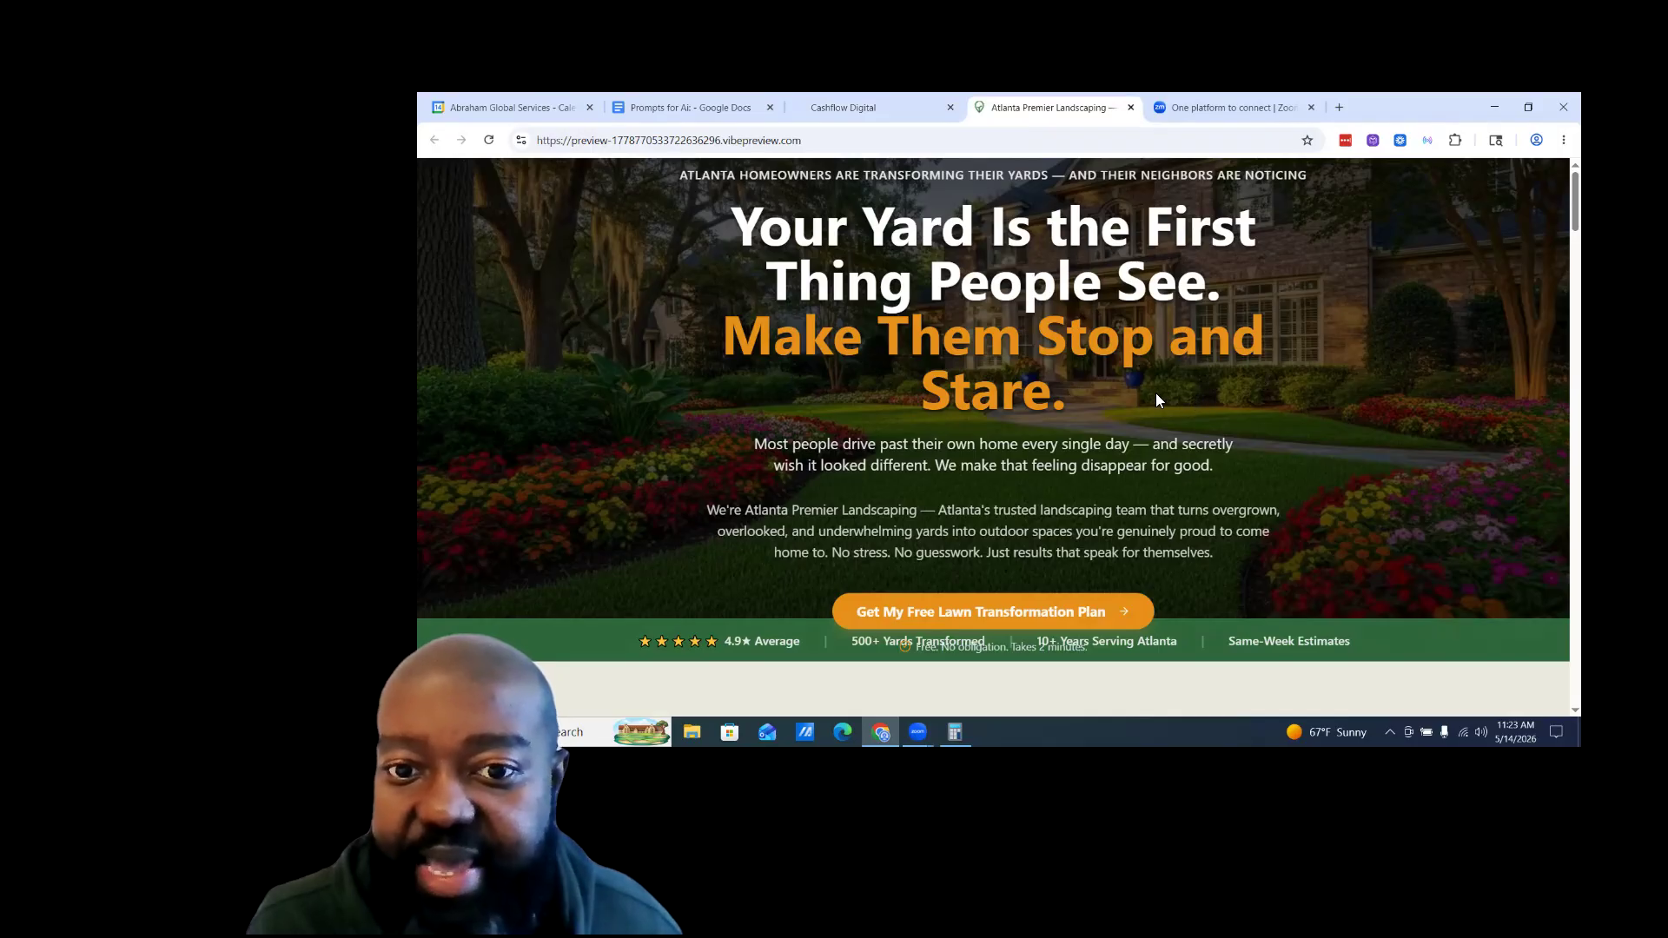
{"action": "scroll", "coordinate": [1107, 426], "scroll_direction": "down", "scroll_amount": 1}
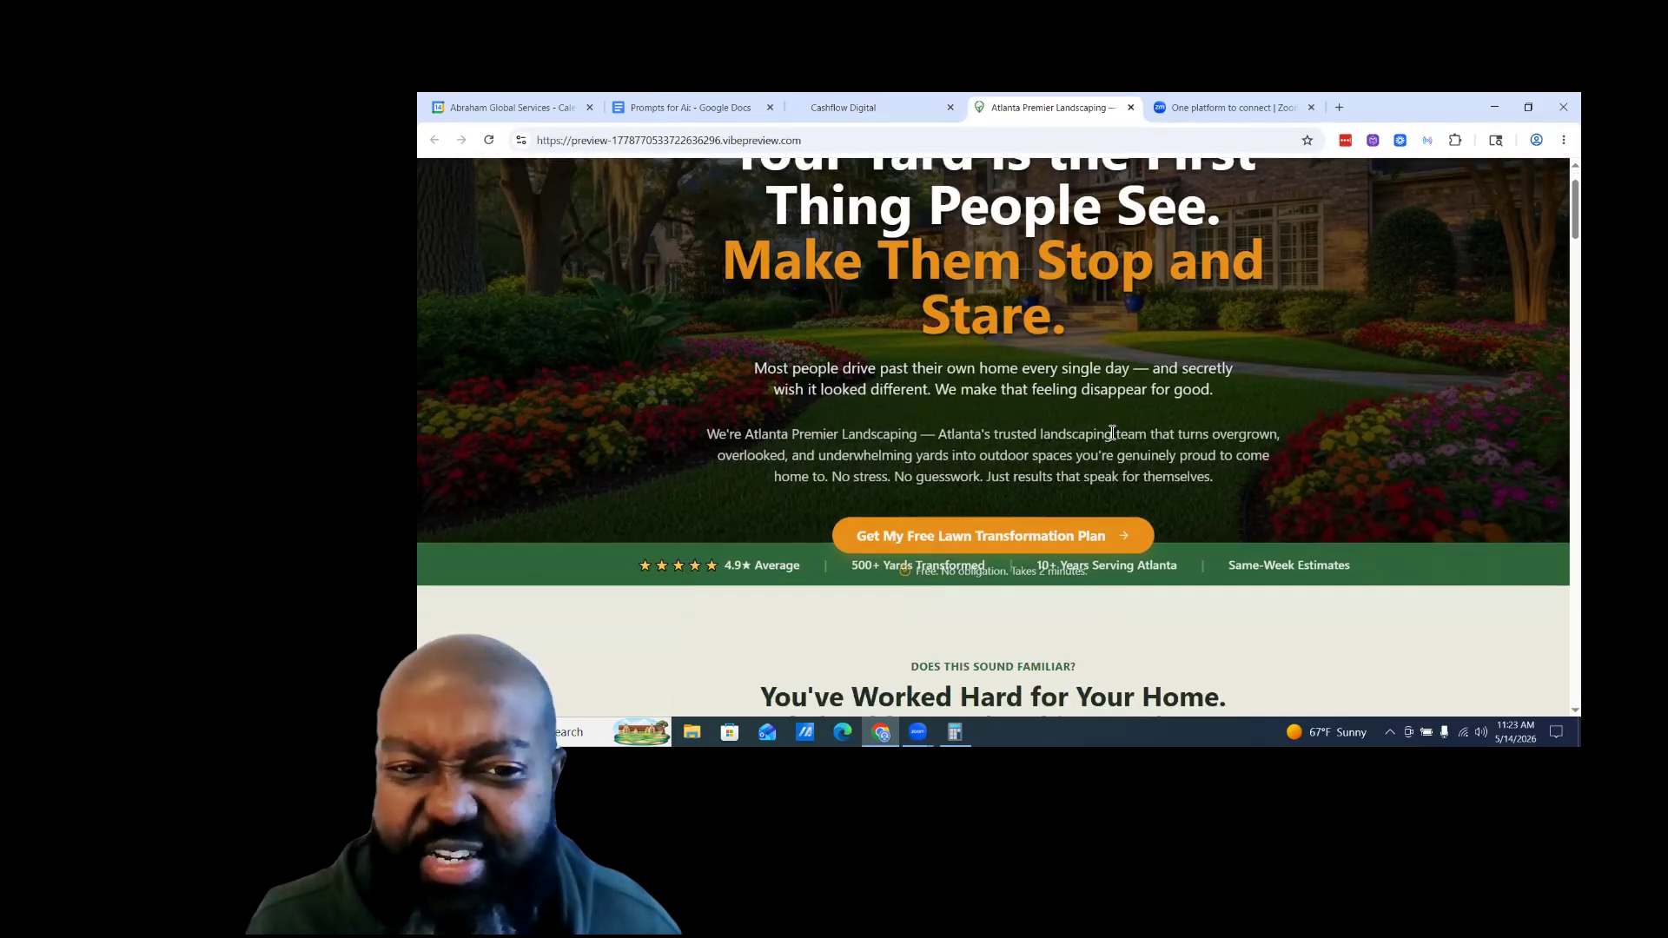
{"action": "left_click", "coordinate": [1018, 541]}
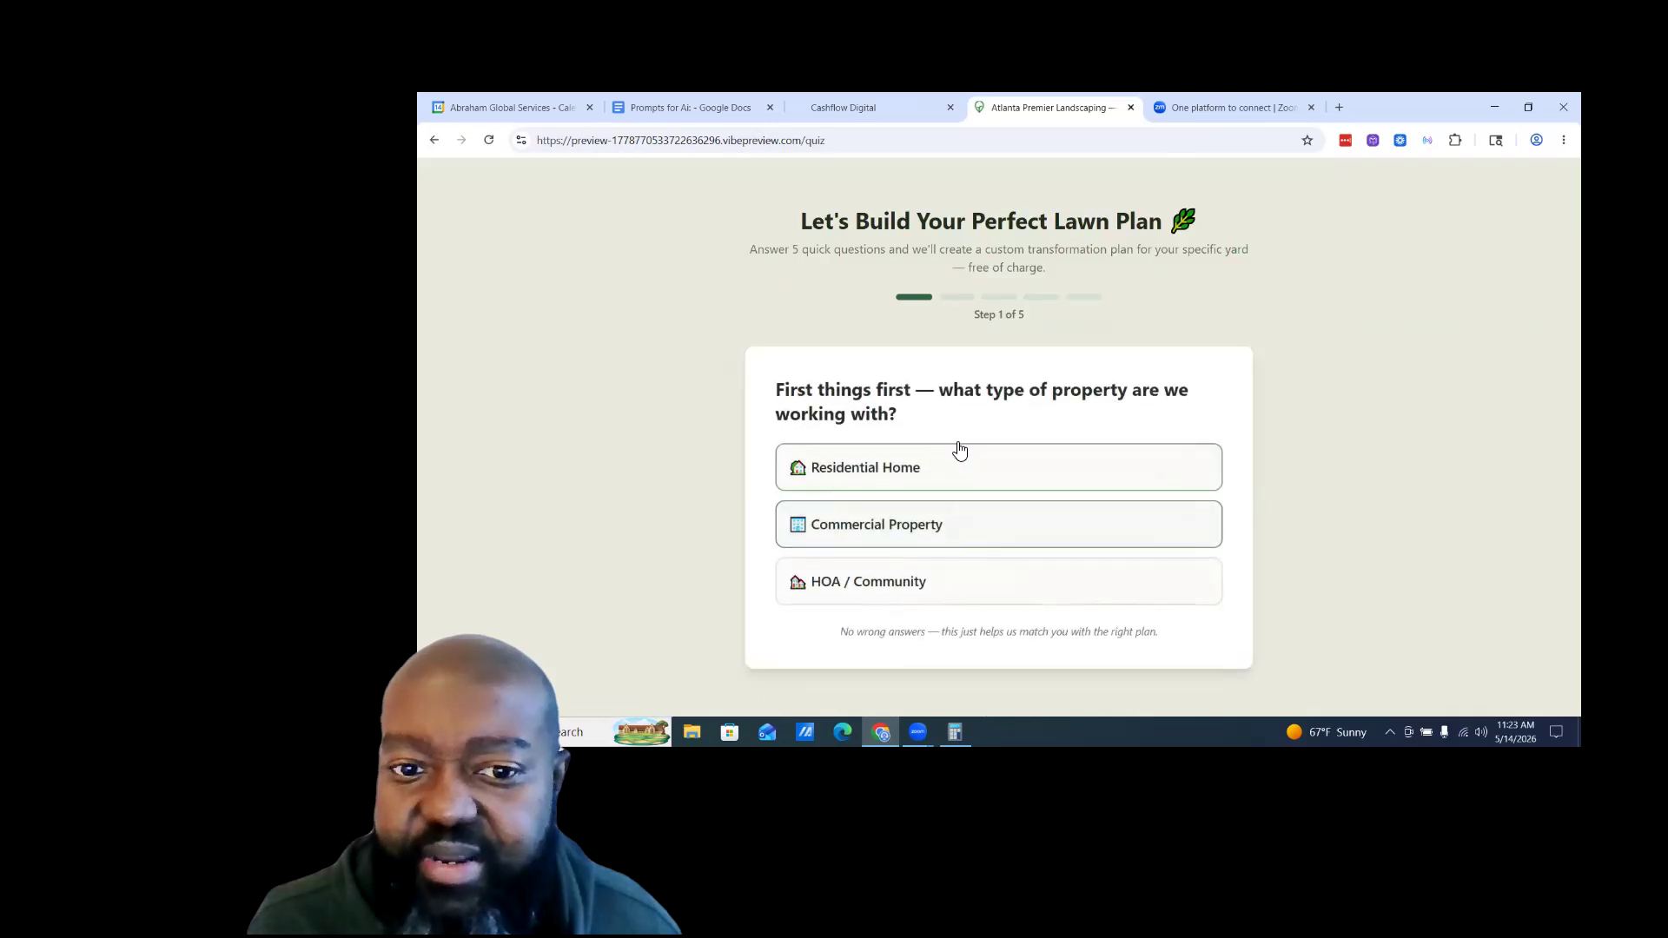
Answer the quiz with Residential Home, overgrown yard, Landscaping Design & Planting, Medium size and ASAP, and view the contact form.
{"action": "left_click", "coordinate": [967, 471]}
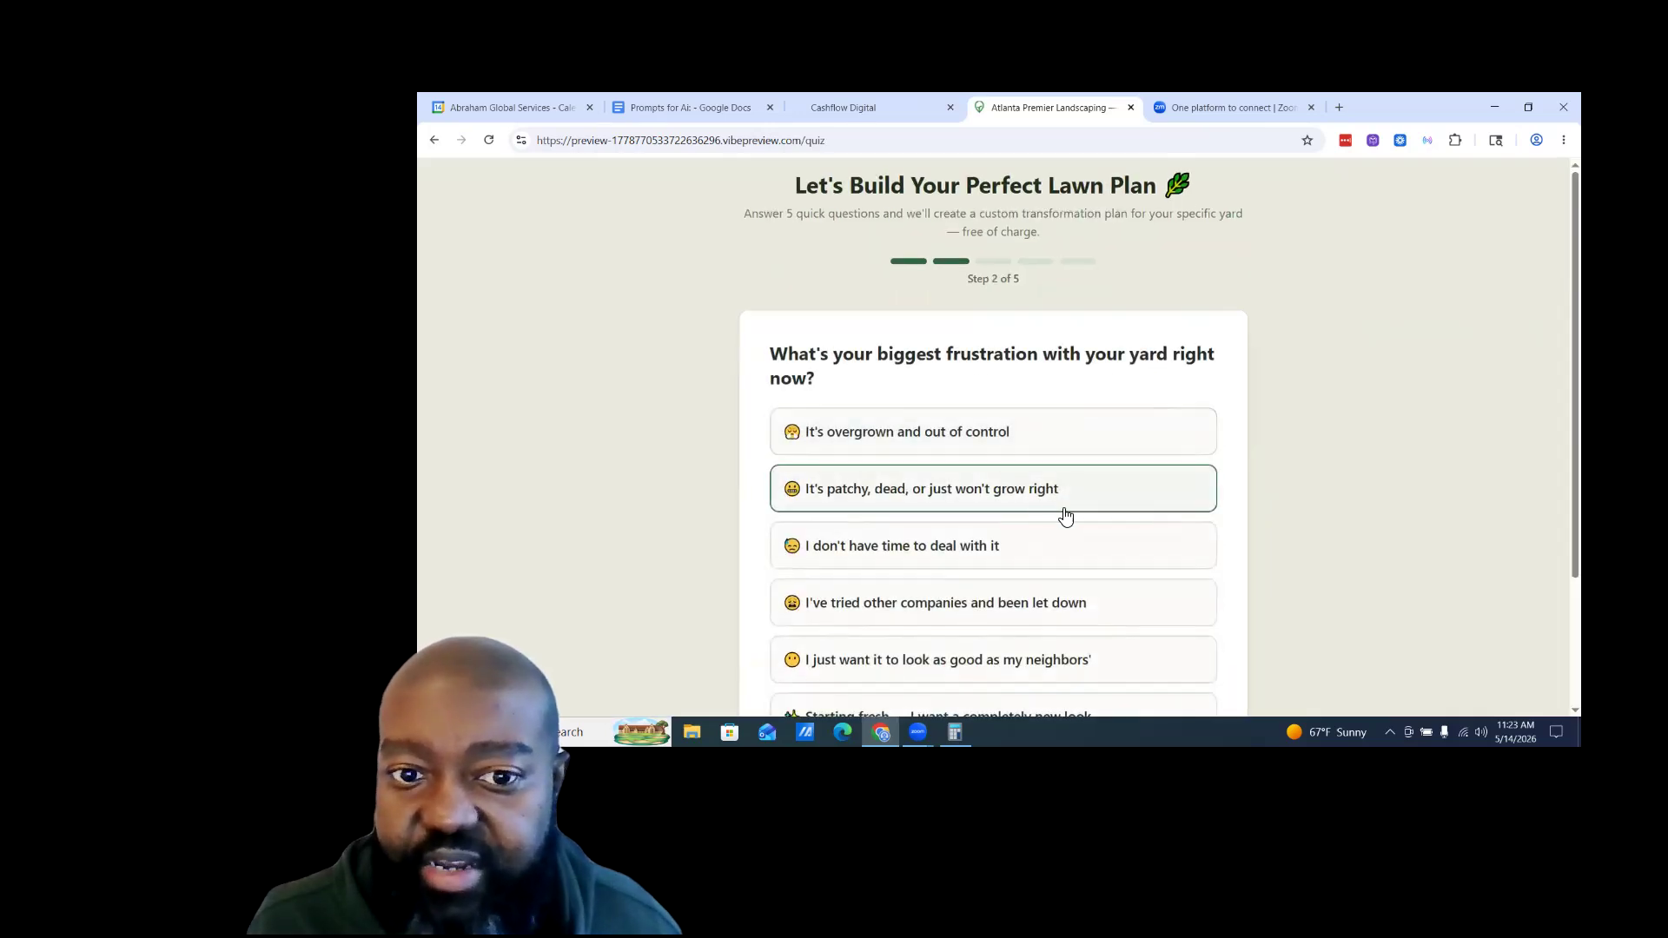
{"action": "left_click", "coordinate": [1086, 448]}
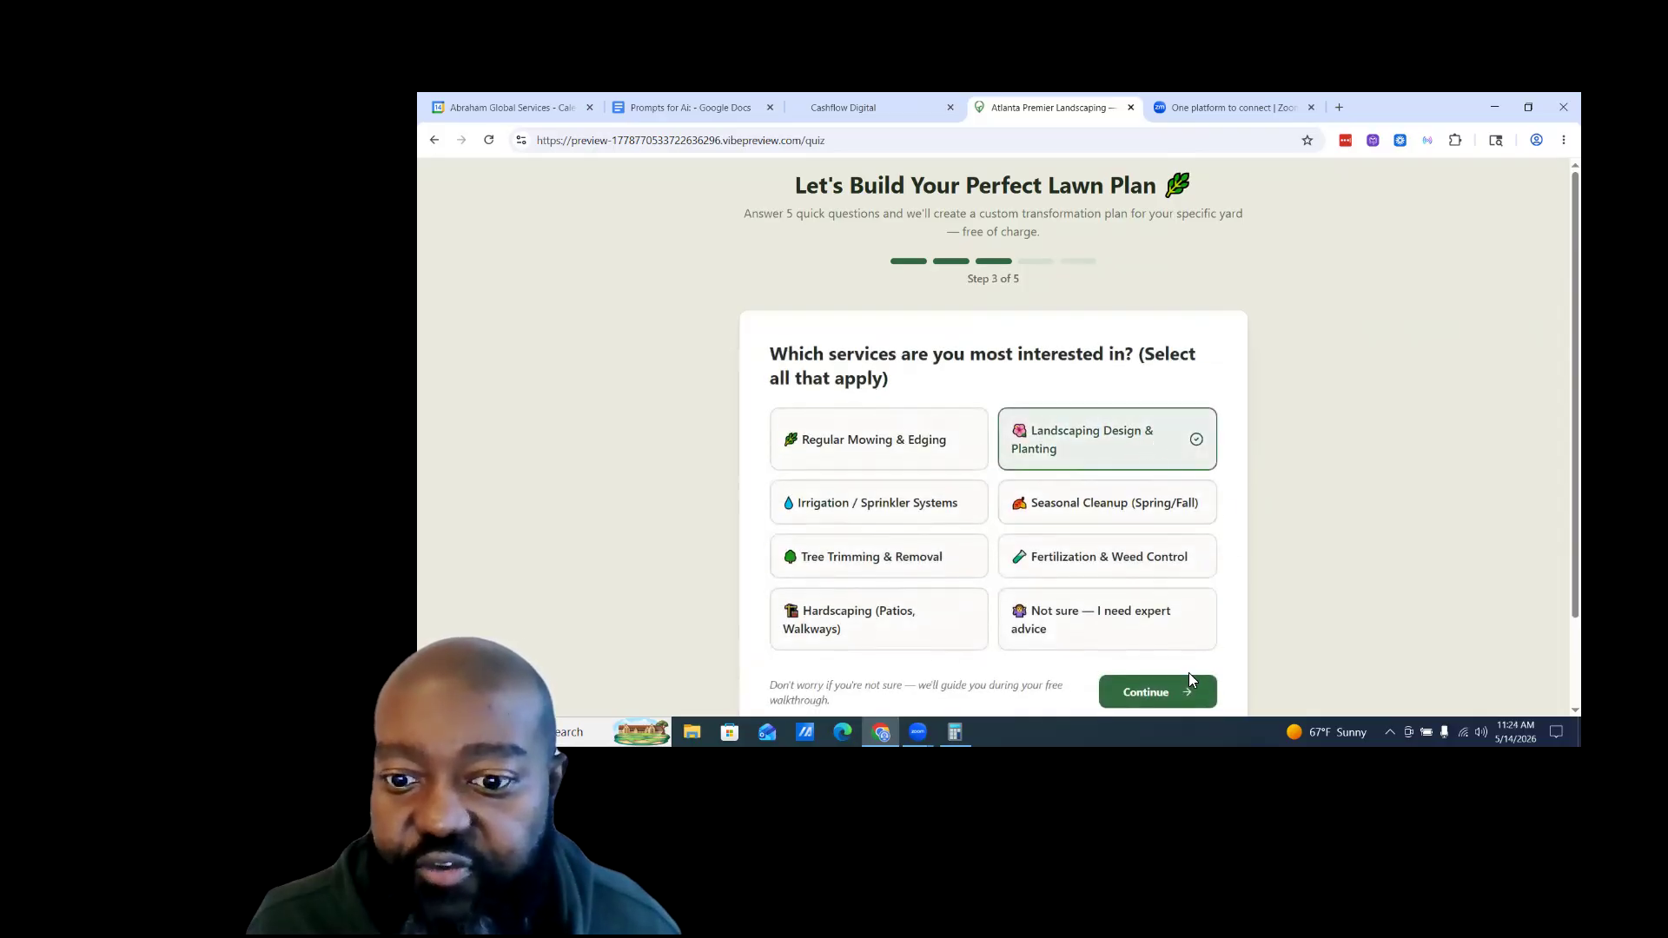
{"action": "left_click", "coordinate": [1165, 692]}
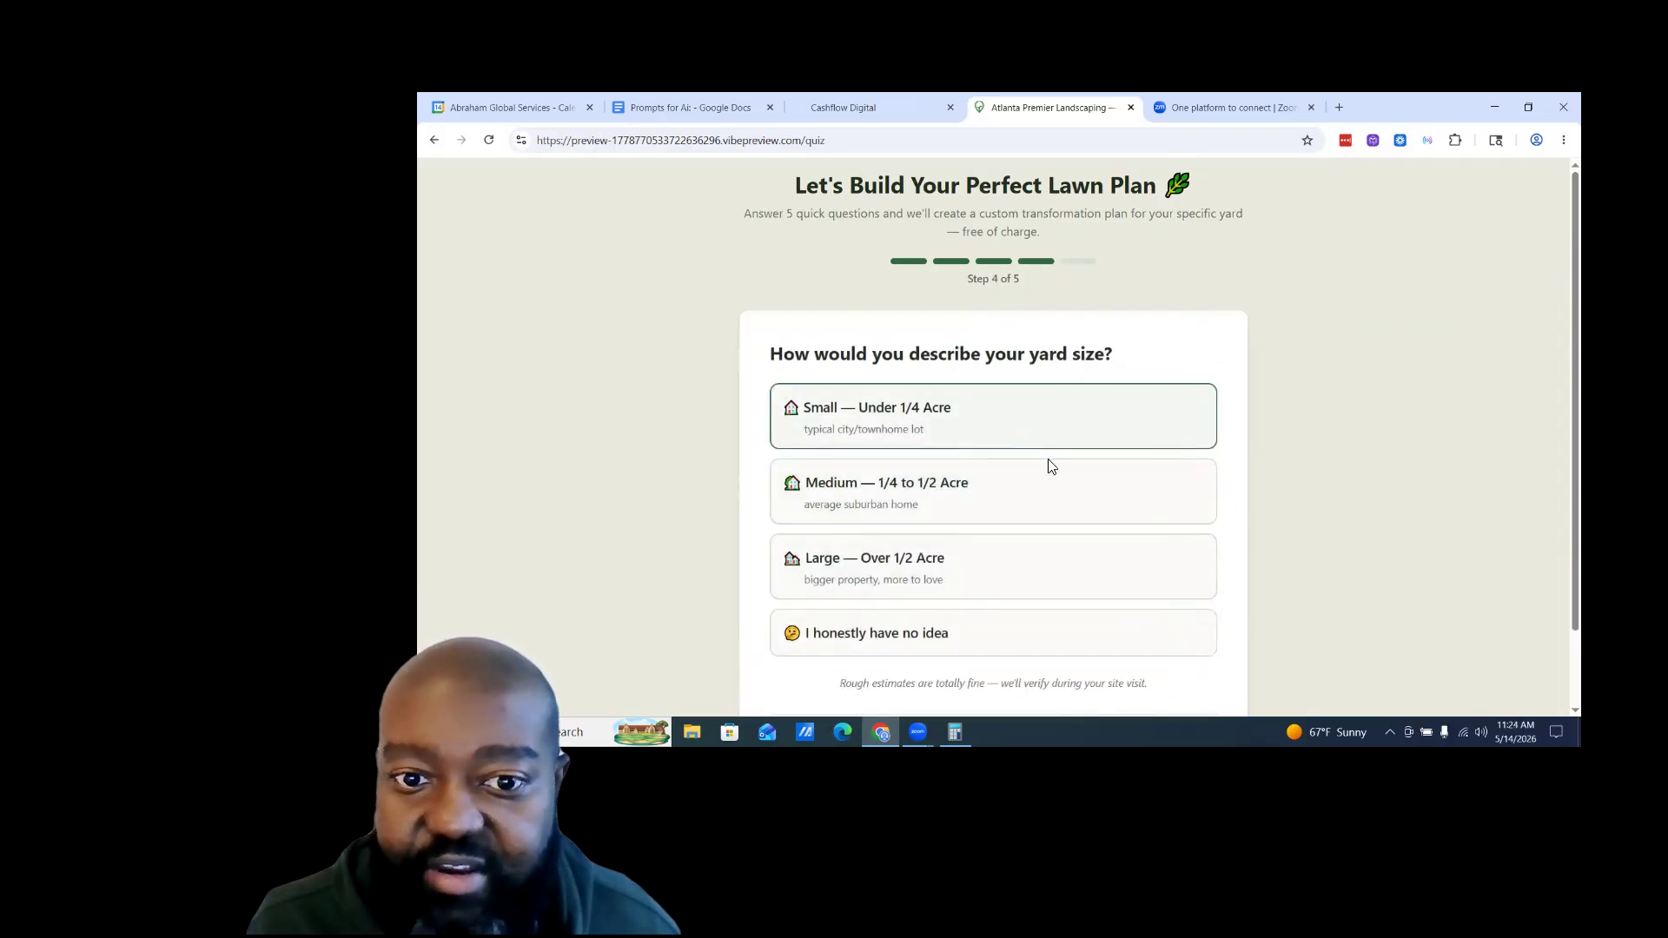
{"action": "left_click", "coordinate": [1057, 487]}
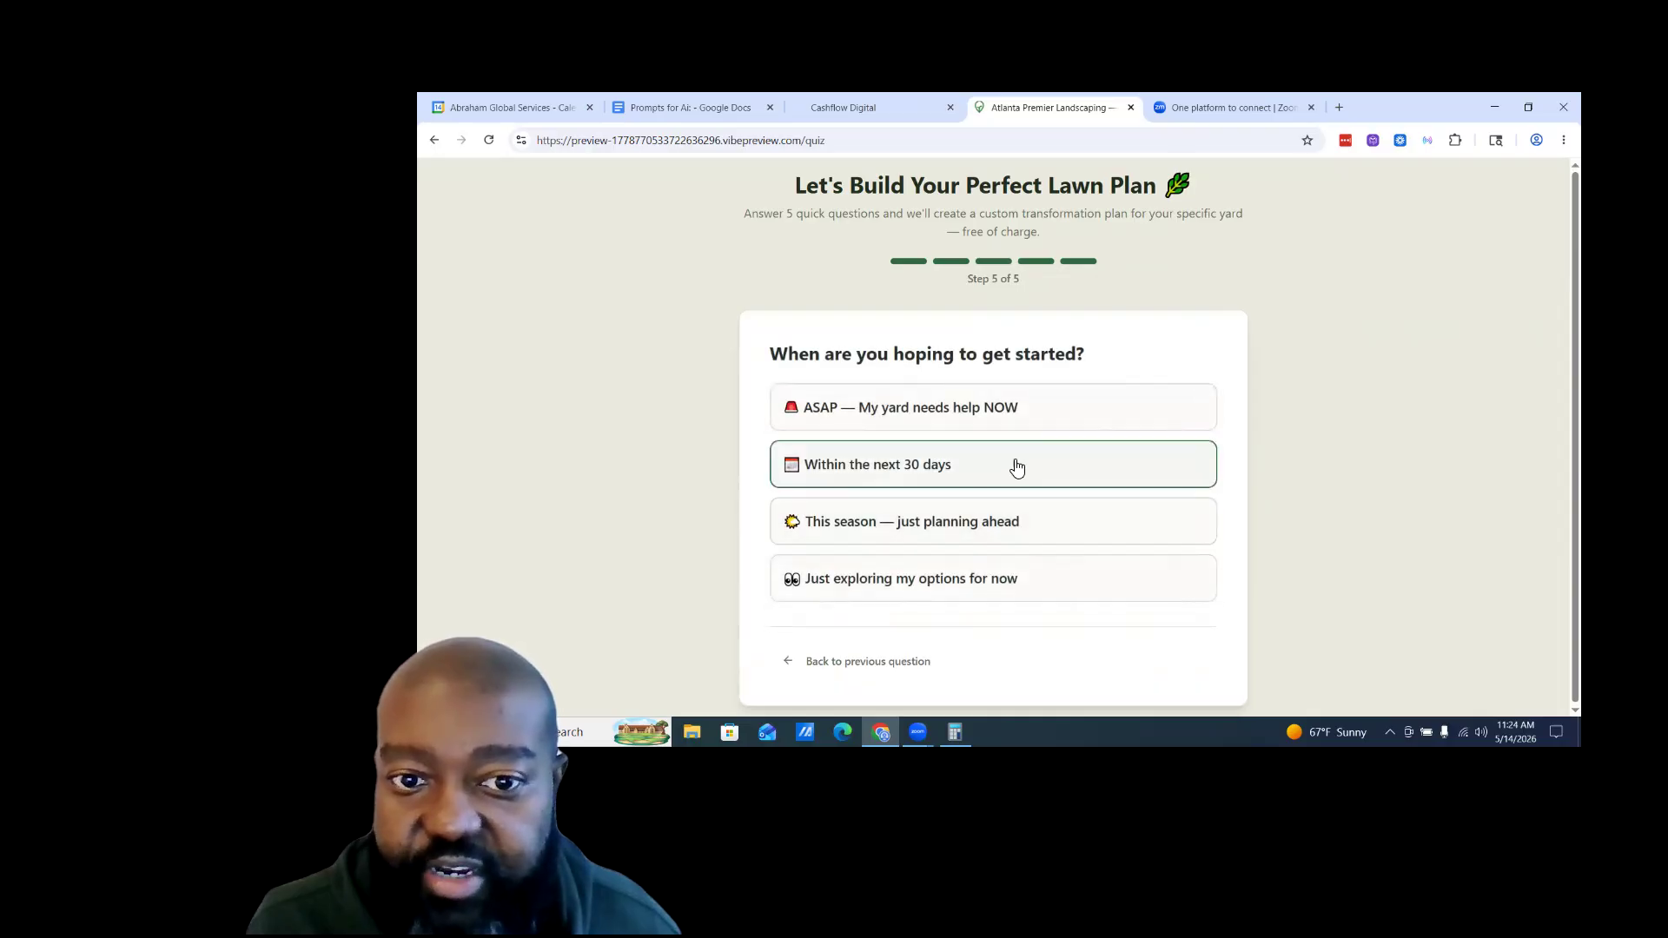
{"action": "left_click", "coordinate": [1042, 422]}
{"action": "scroll", "coordinate": [1161, 544], "scroll_direction": "down", "scroll_amount": 2}
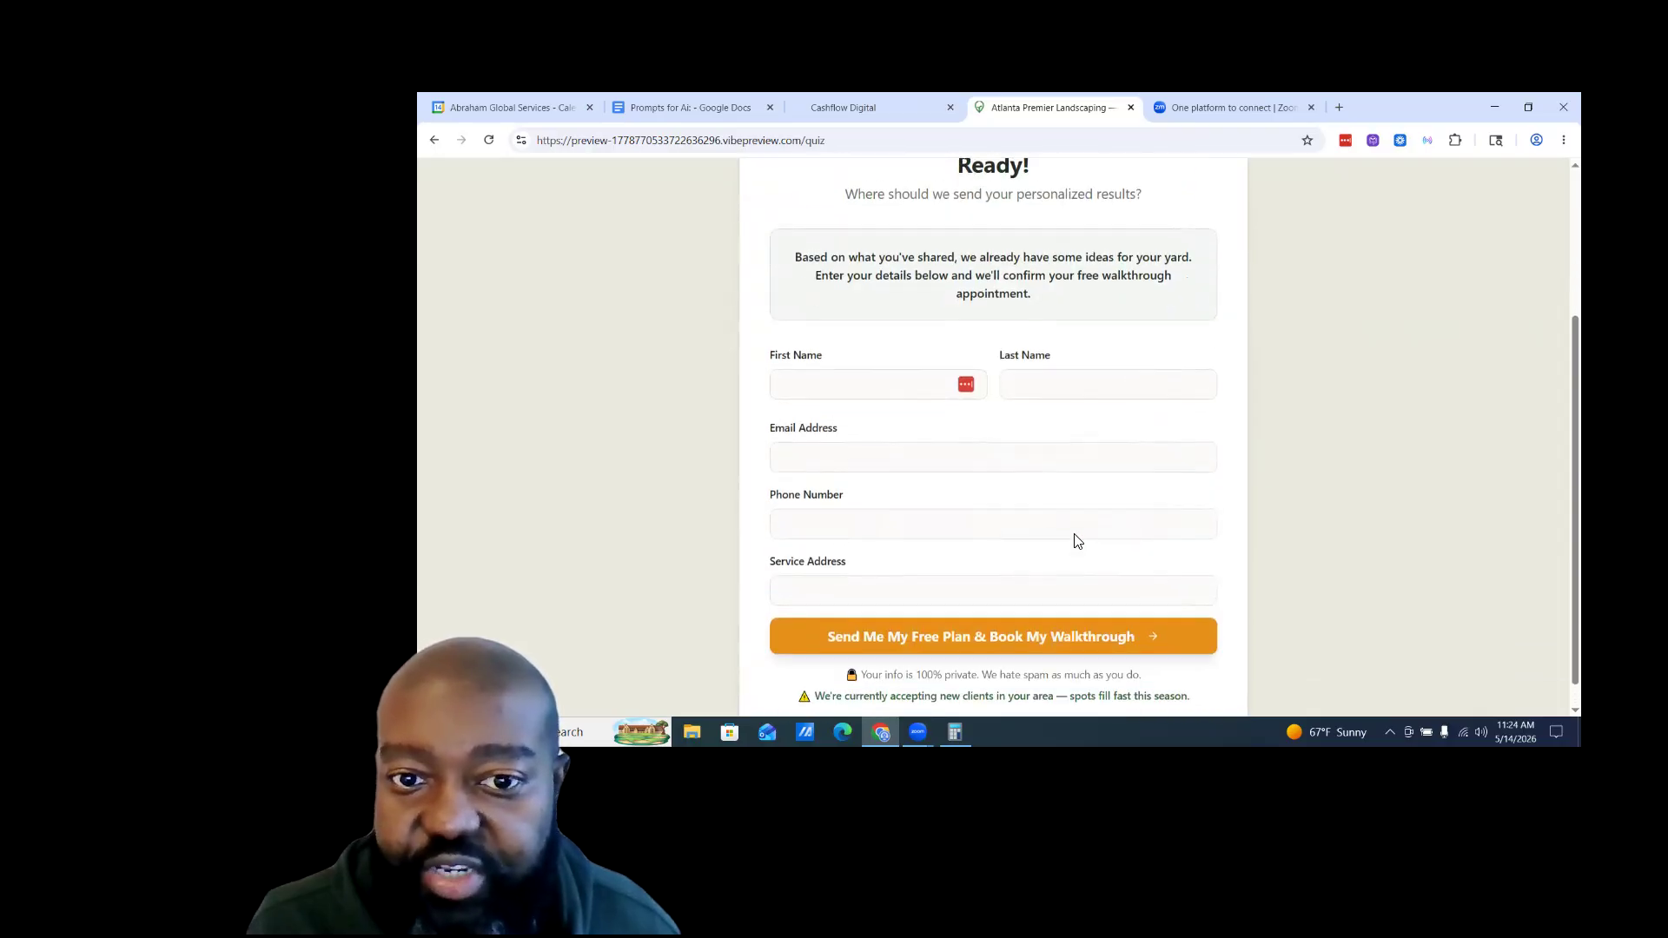
{"action": "scroll", "coordinate": [946, 401], "scroll_direction": "down", "scroll_amount": 1}
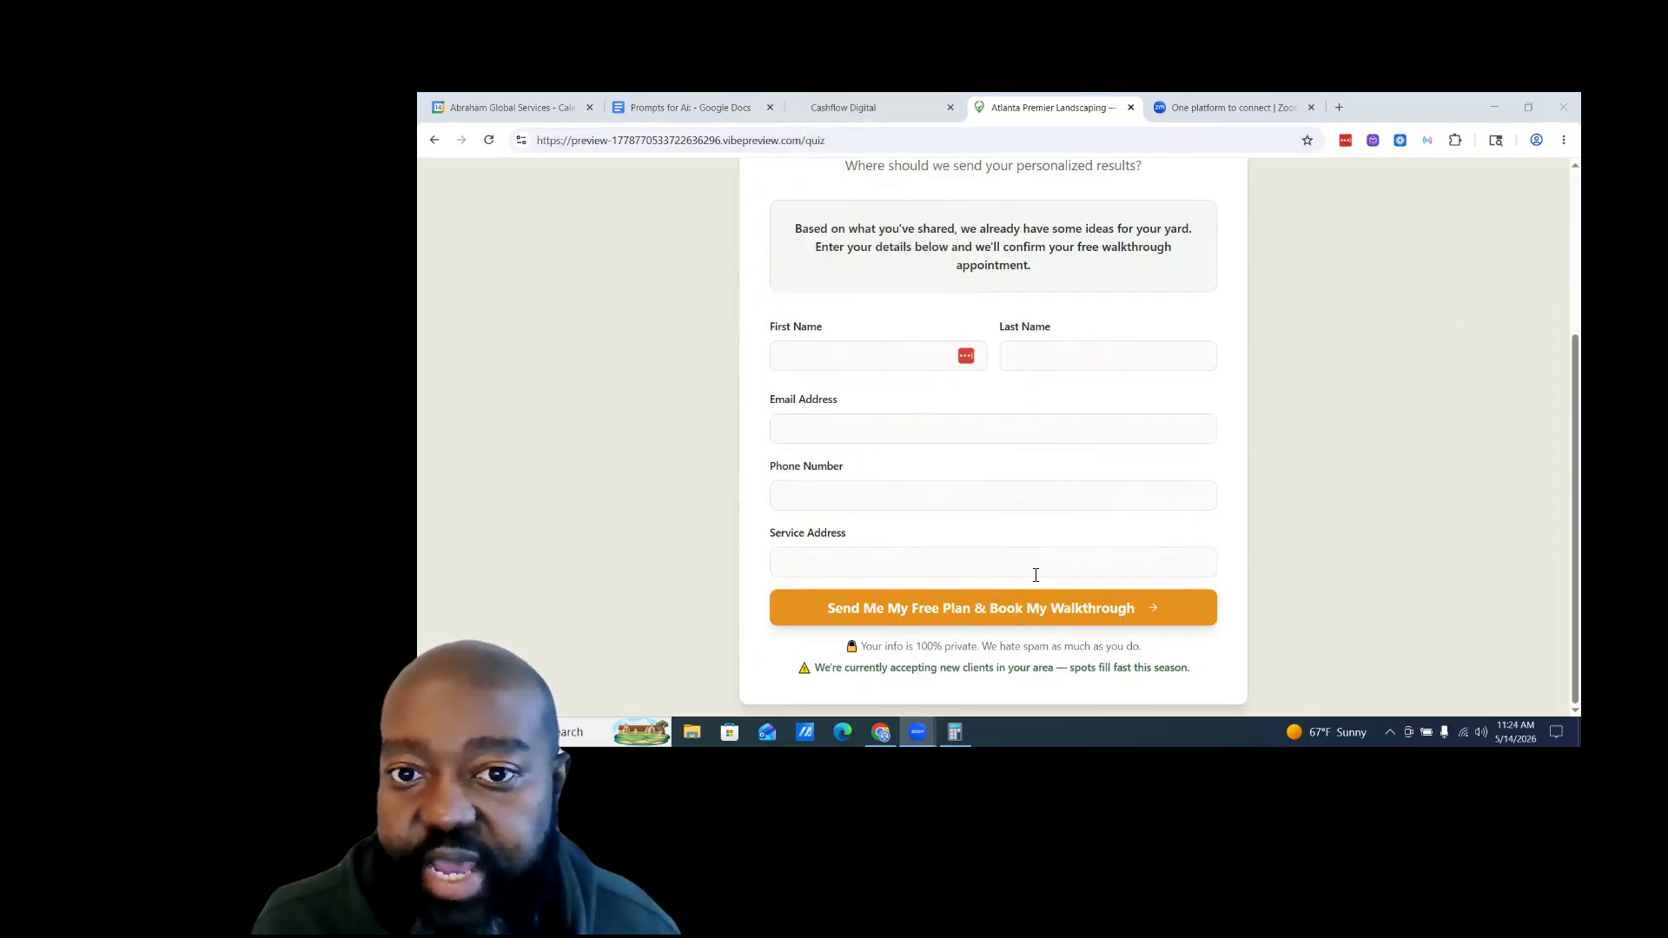
Return to the builder and examine the landing page's FAQ, closing call to action and footer, then its testimonials.
{"action": "left_click", "coordinate": [899, 106]}
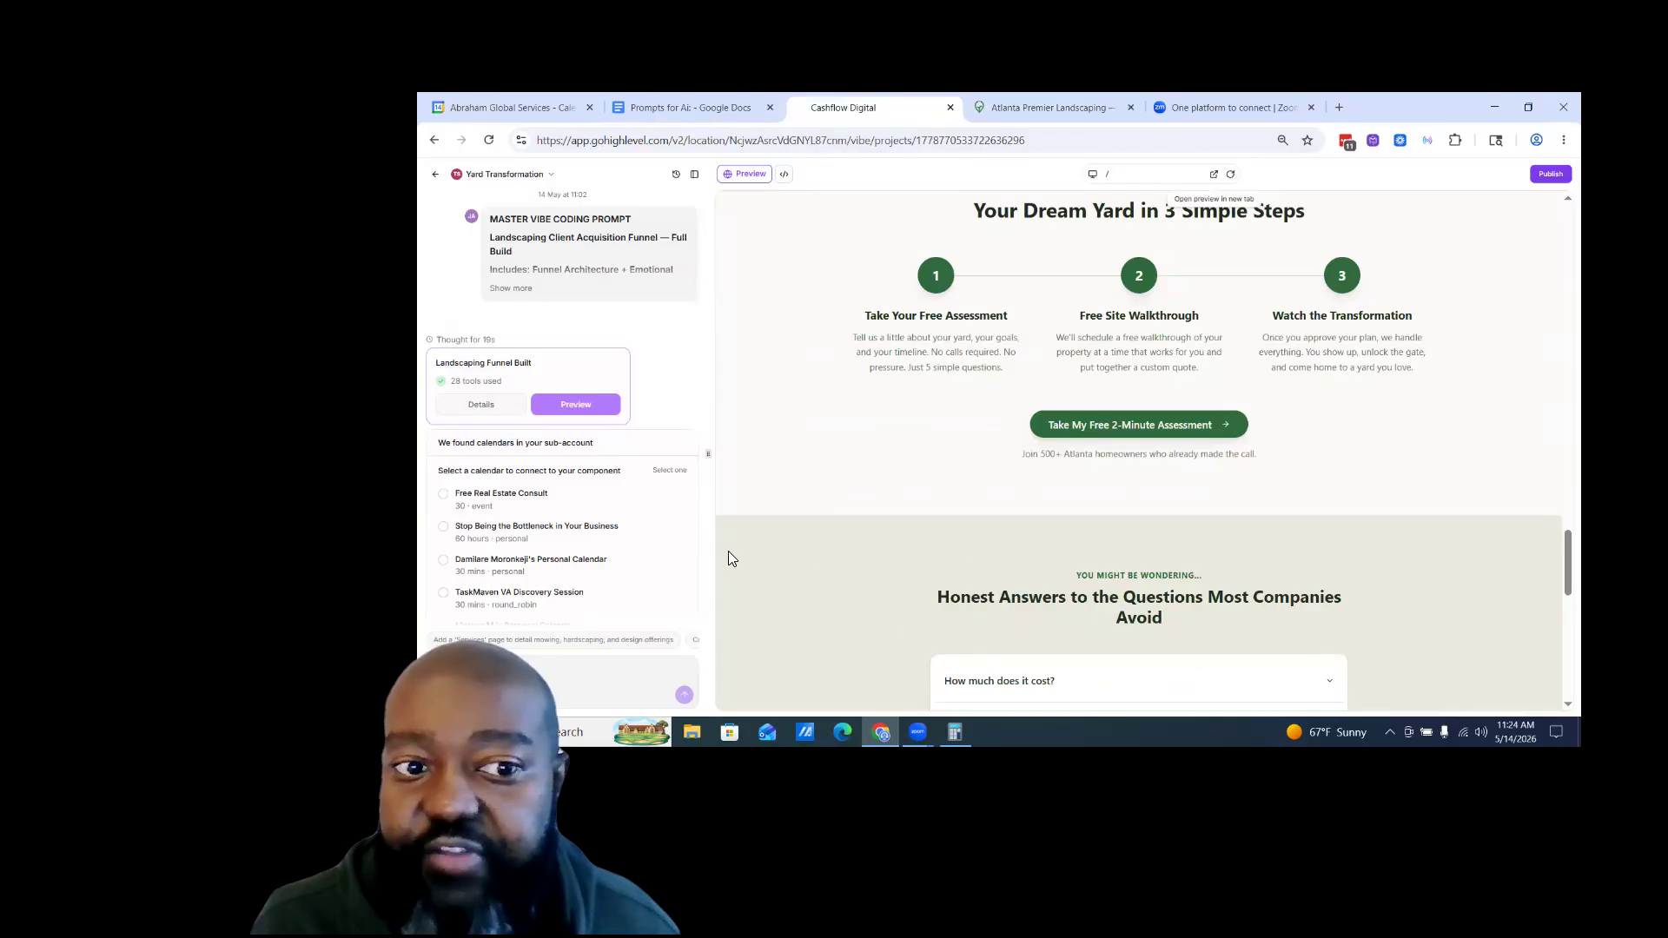
{"action": "scroll", "coordinate": [1017, 444], "scroll_direction": "down", "scroll_amount": 3}
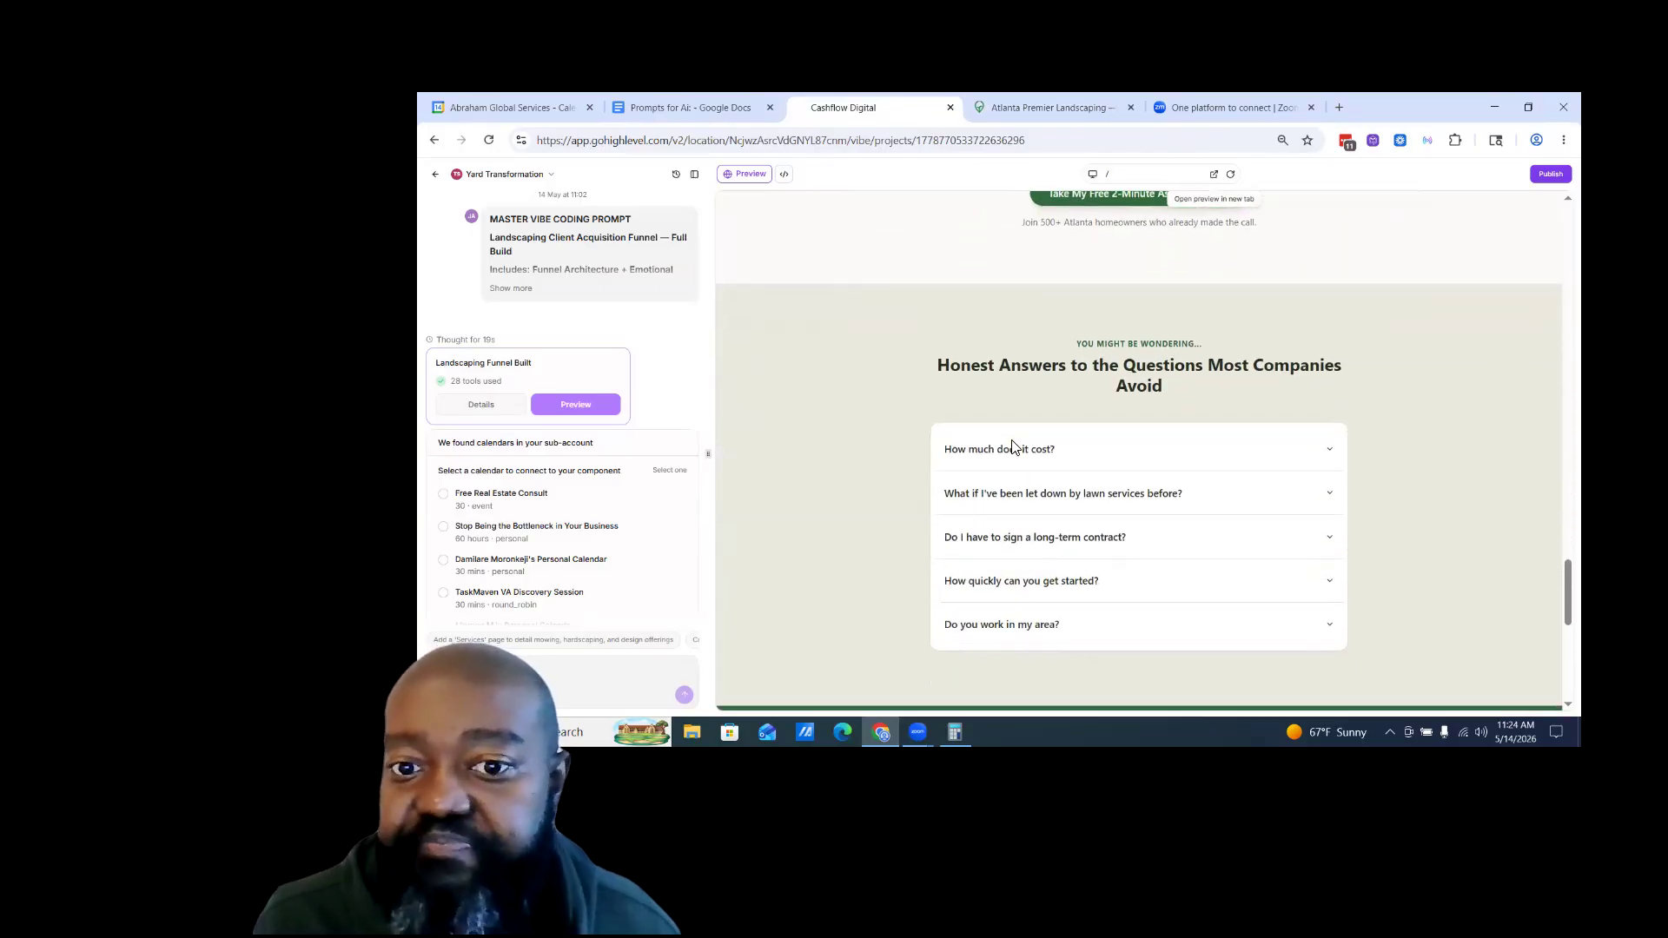
{"action": "scroll", "coordinate": [1013, 443], "scroll_direction": "down", "scroll_amount": 6}
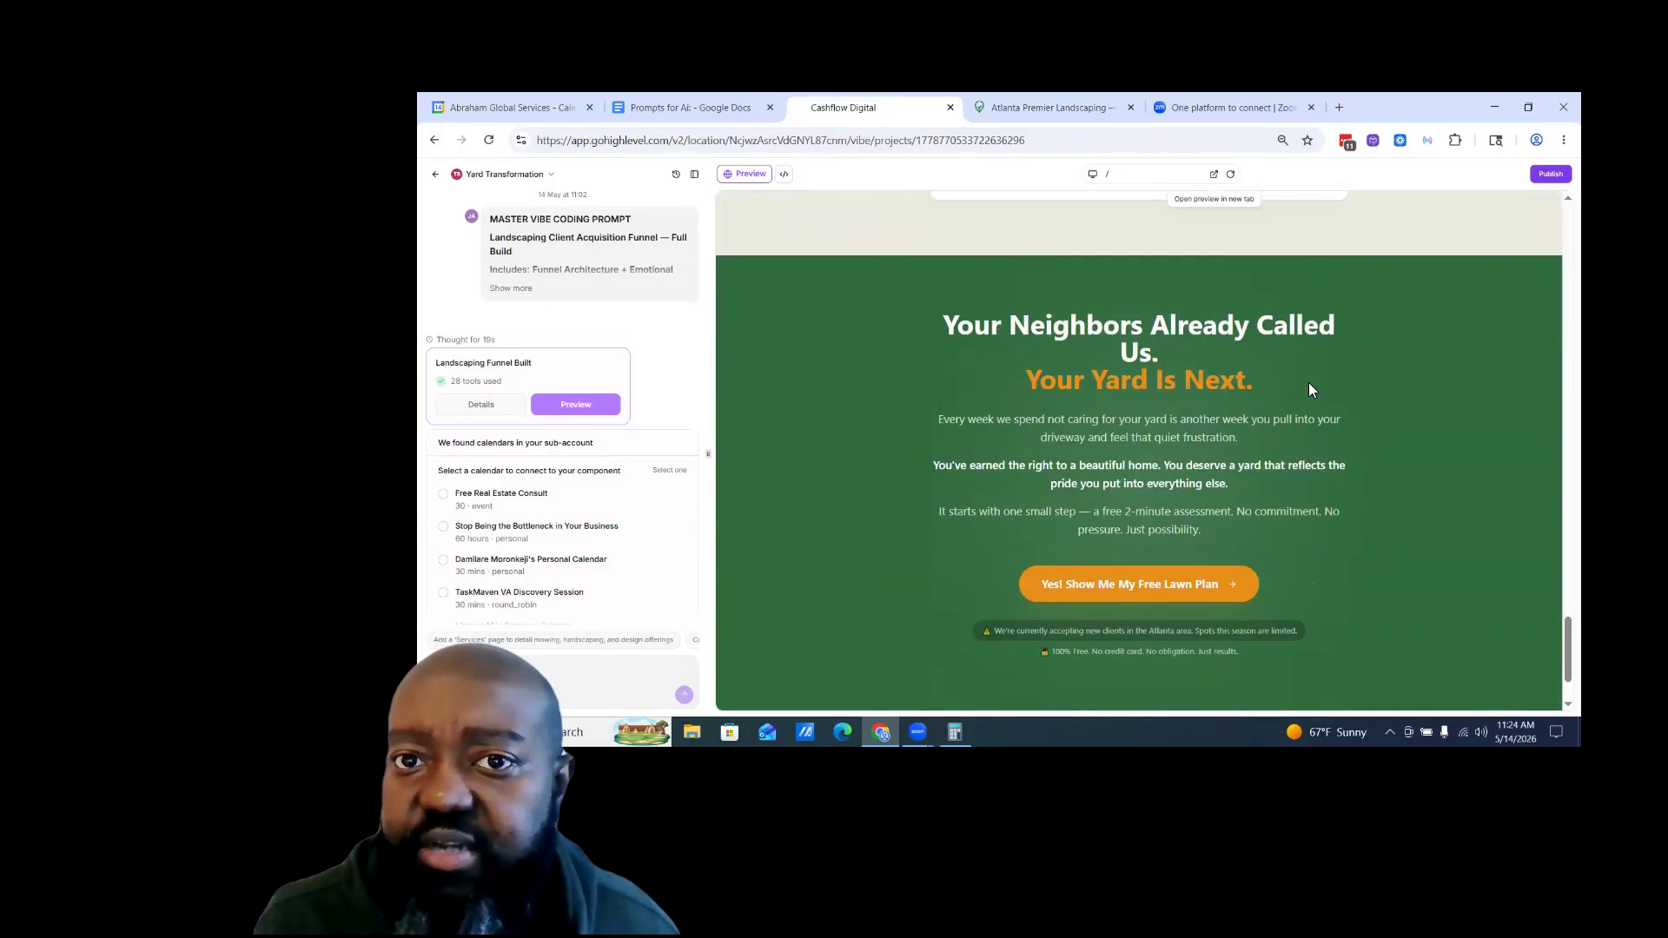
{"action": "scroll", "coordinate": [1284, 448], "scroll_direction": "down", "scroll_amount": 2}
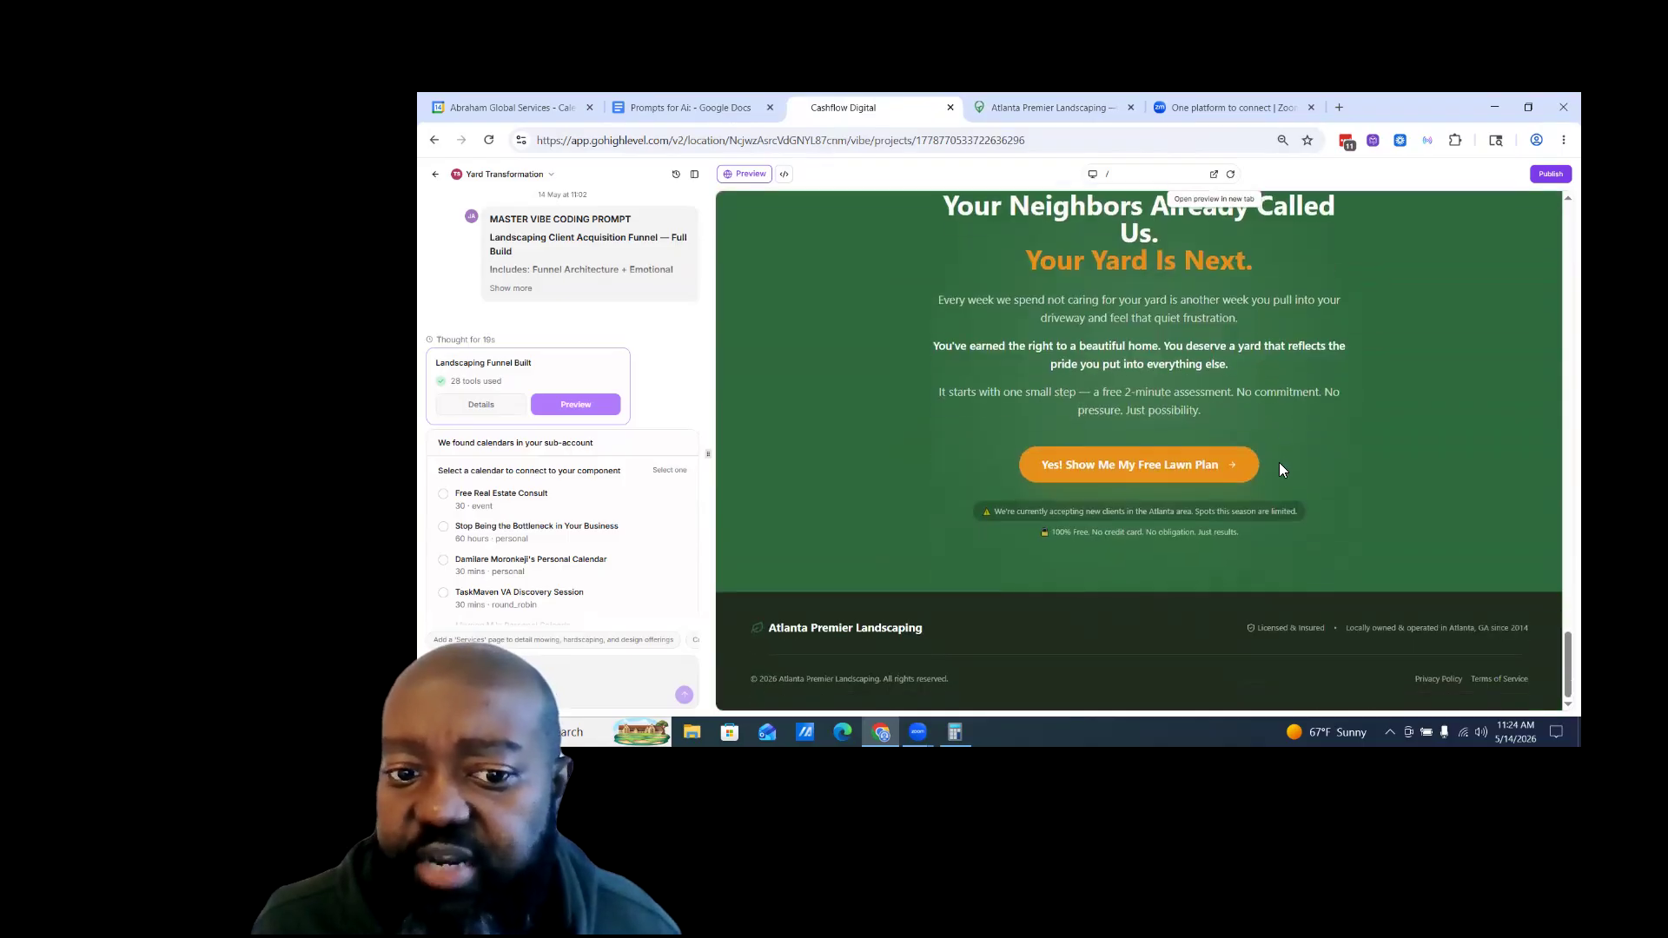
{"action": "scroll", "coordinate": [1280, 470], "scroll_direction": "up", "scroll_amount": 13}
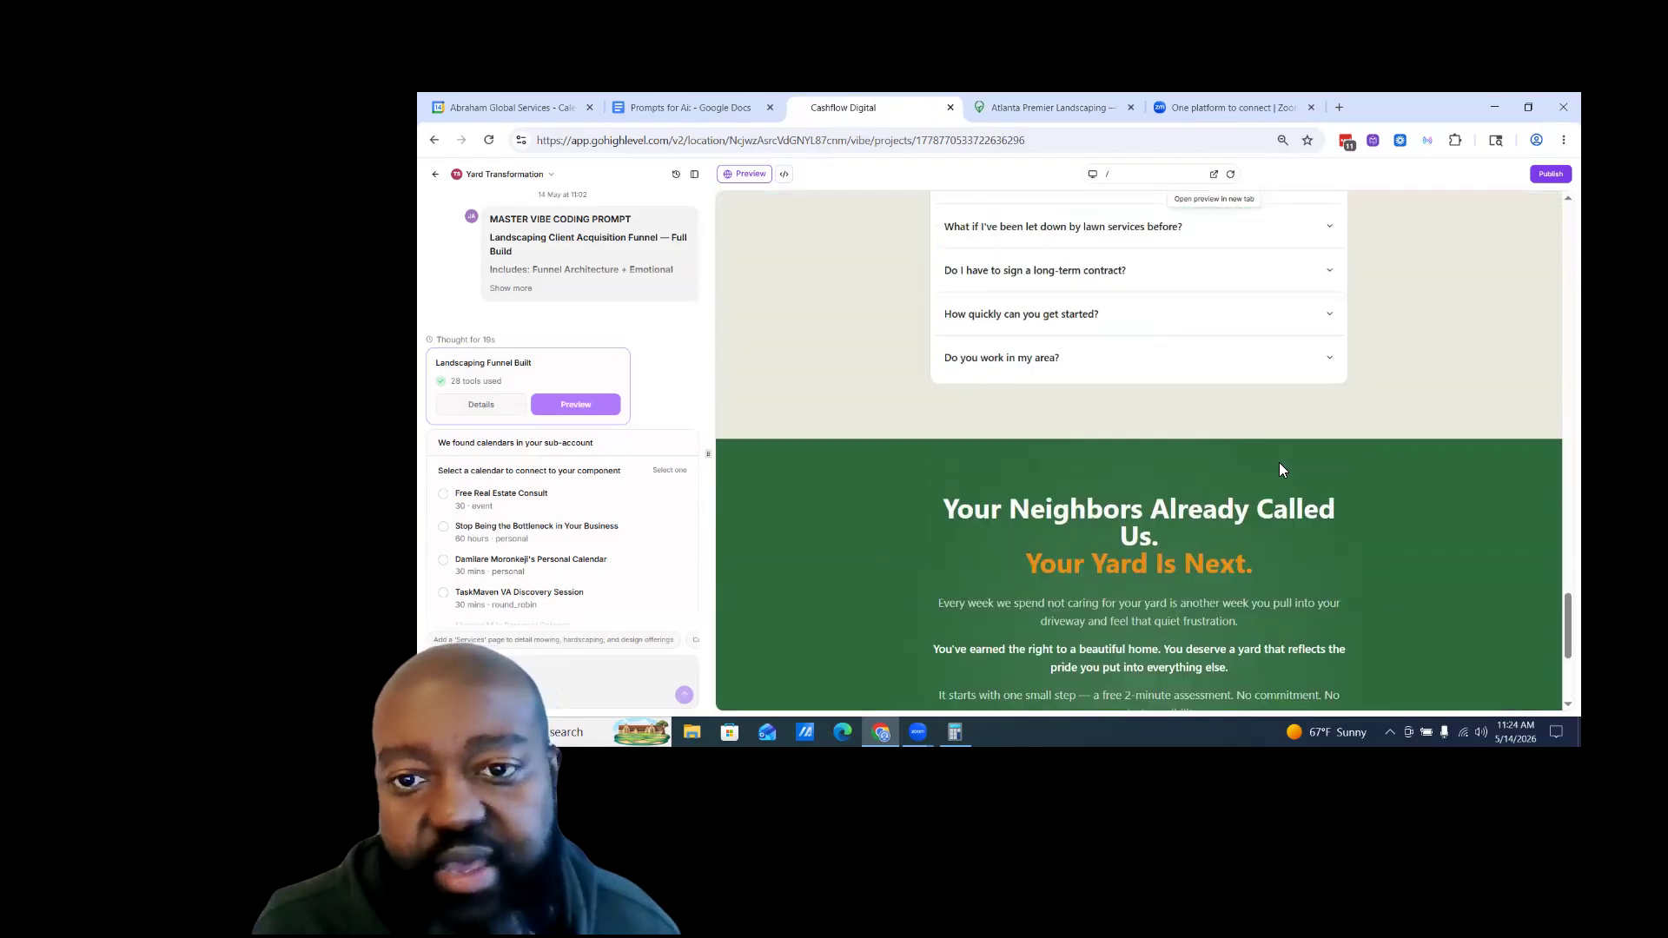
{"action": "scroll", "coordinate": [1284, 470], "scroll_direction": "up", "scroll_amount": 5}
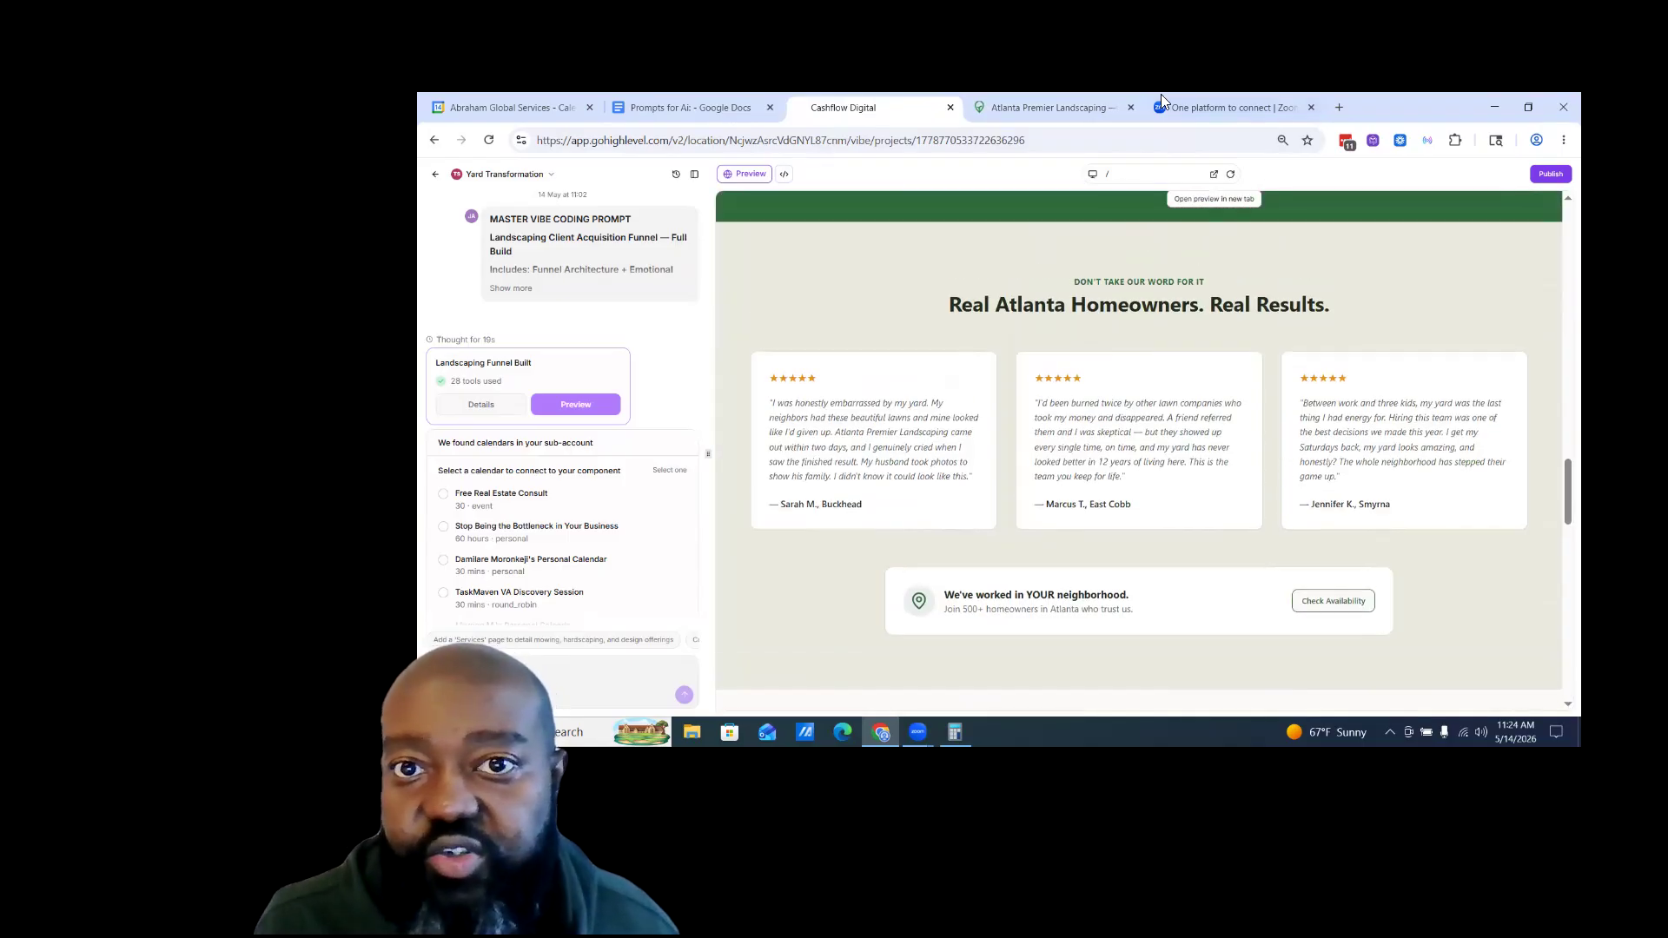
Open a second full-page preview and read the landing page from the hero through the reasons homeowners choose the company.
{"action": "left_click", "coordinate": [1047, 107]}
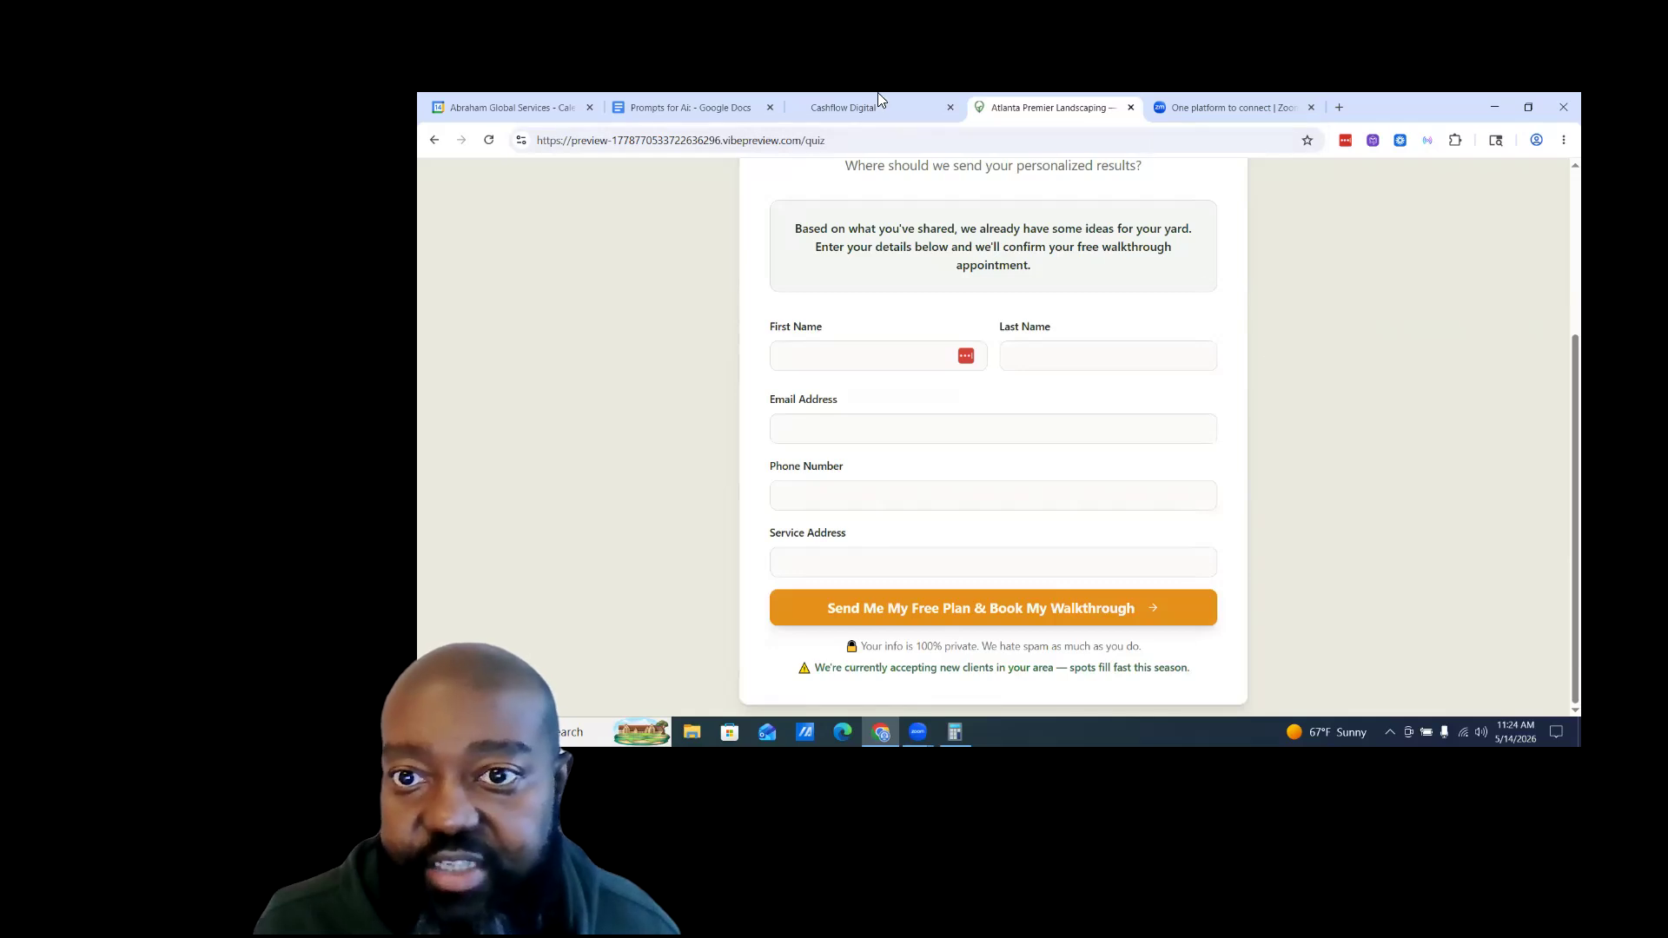
{"action": "left_click", "coordinate": [843, 108]}
{"action": "left_click", "coordinate": [1210, 175]}
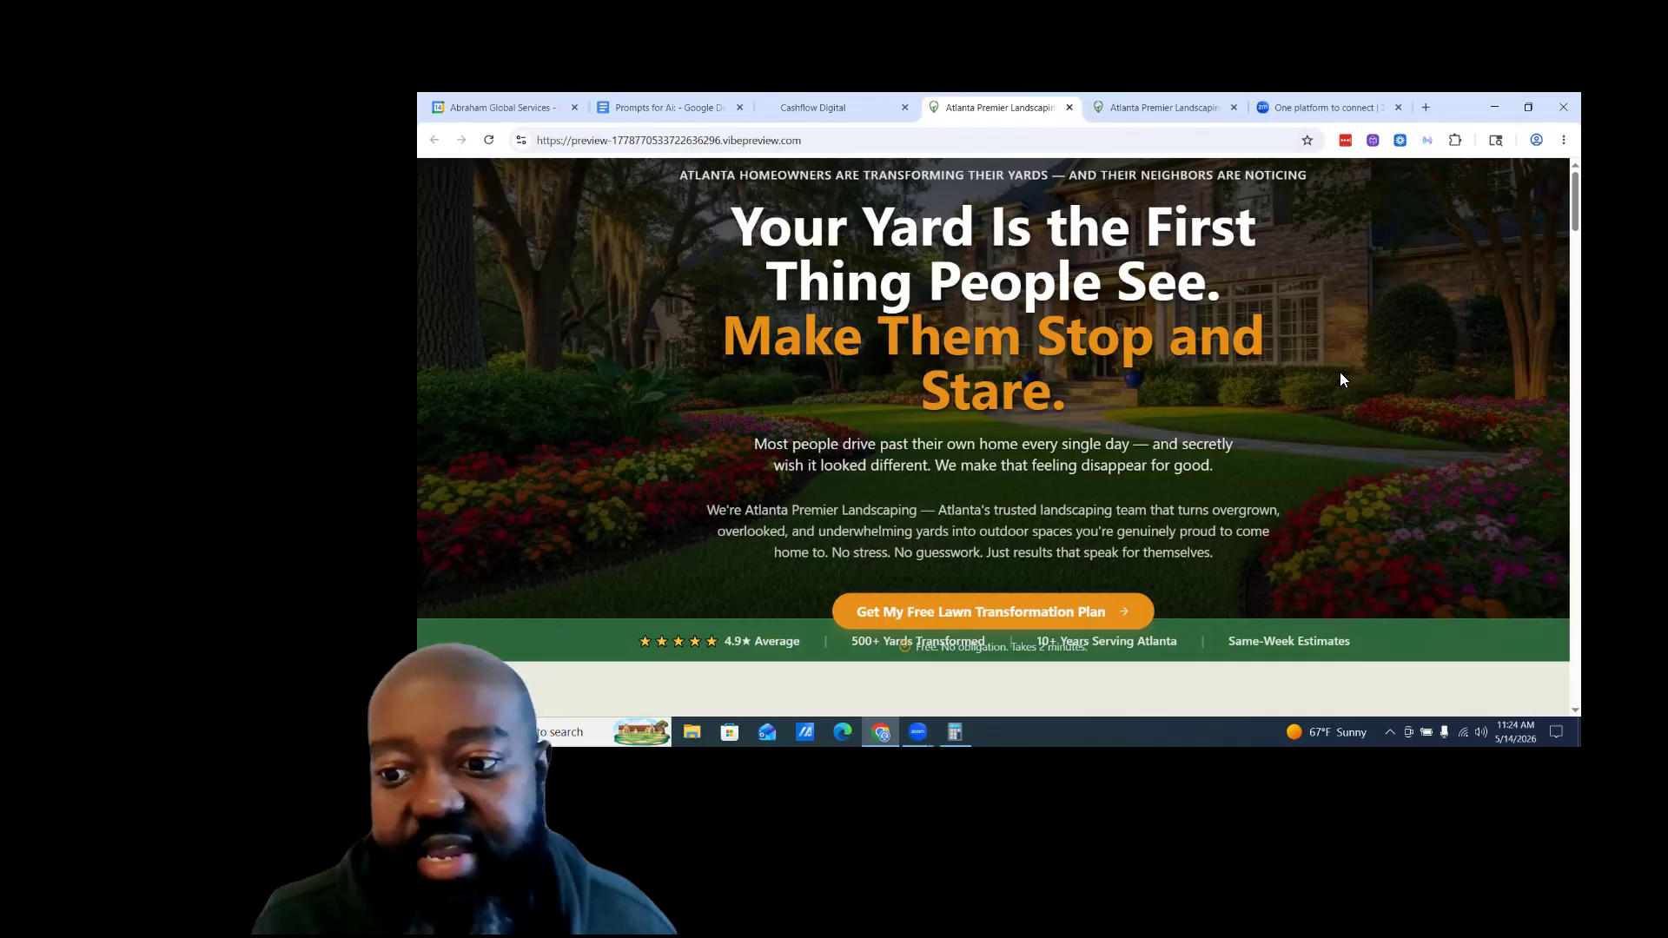
{"action": "scroll", "coordinate": [1337, 375], "scroll_direction": "down", "scroll_amount": 1}
{"action": "scroll", "coordinate": [1337, 382], "scroll_direction": "down", "scroll_amount": 4}
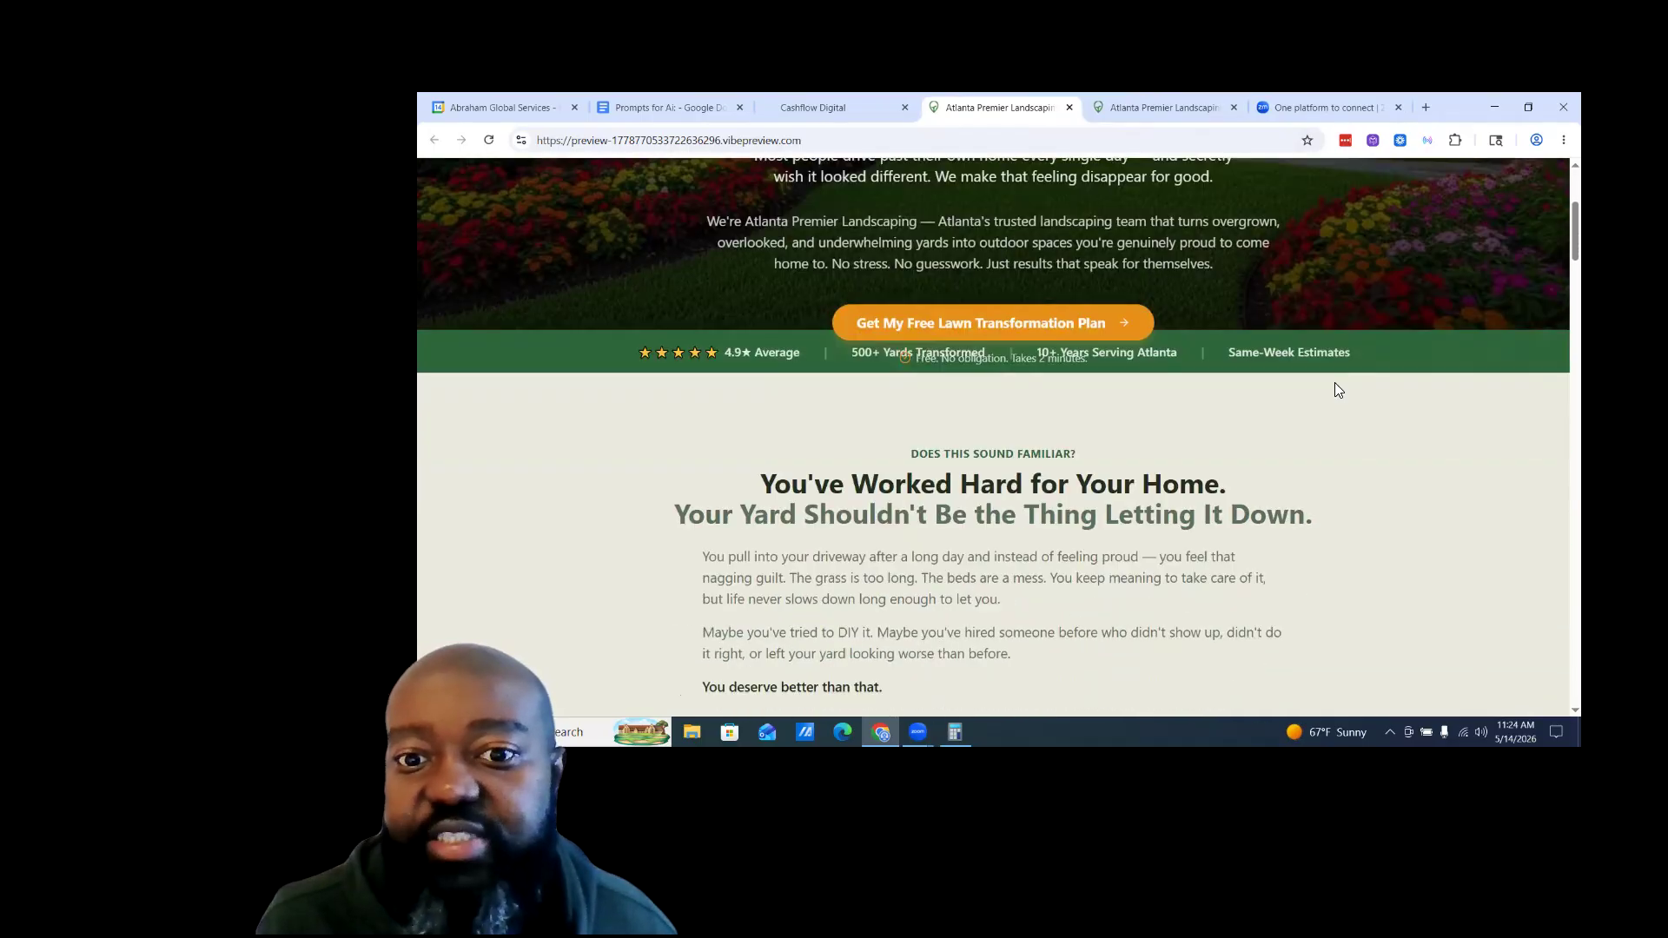
{"action": "scroll", "coordinate": [1335, 389], "scroll_direction": "down", "scroll_amount": 1}
{"action": "scroll", "coordinate": [1334, 382], "scroll_direction": "down", "scroll_amount": 4}
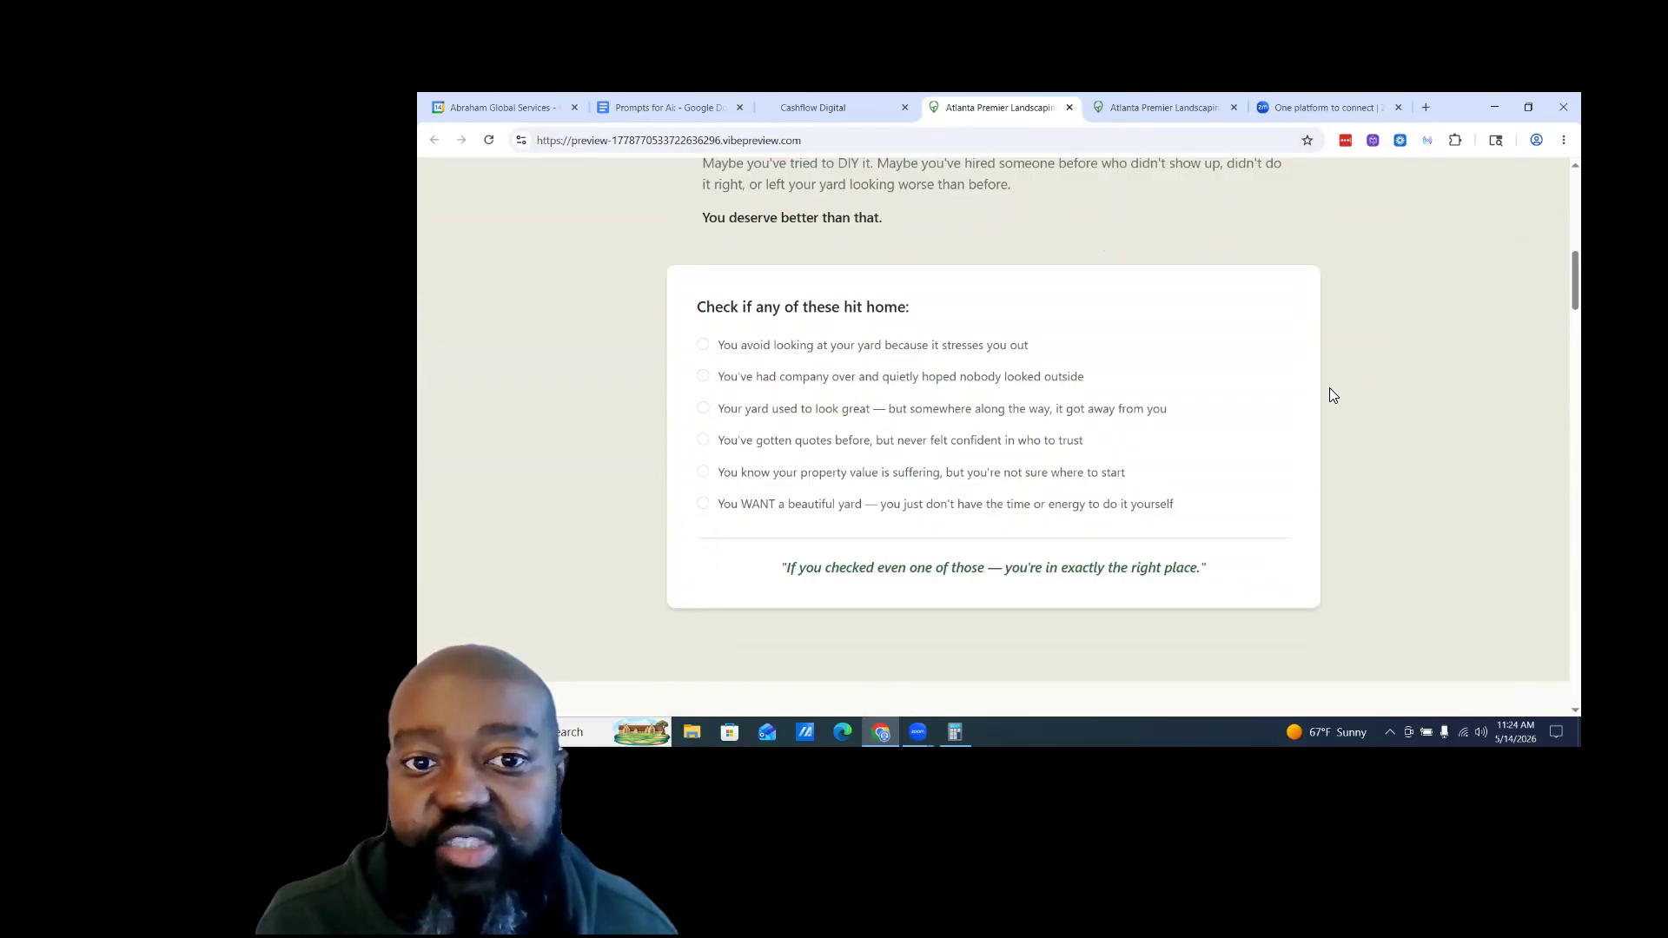
{"action": "scroll", "coordinate": [938, 384], "scroll_direction": "down", "scroll_amount": 4}
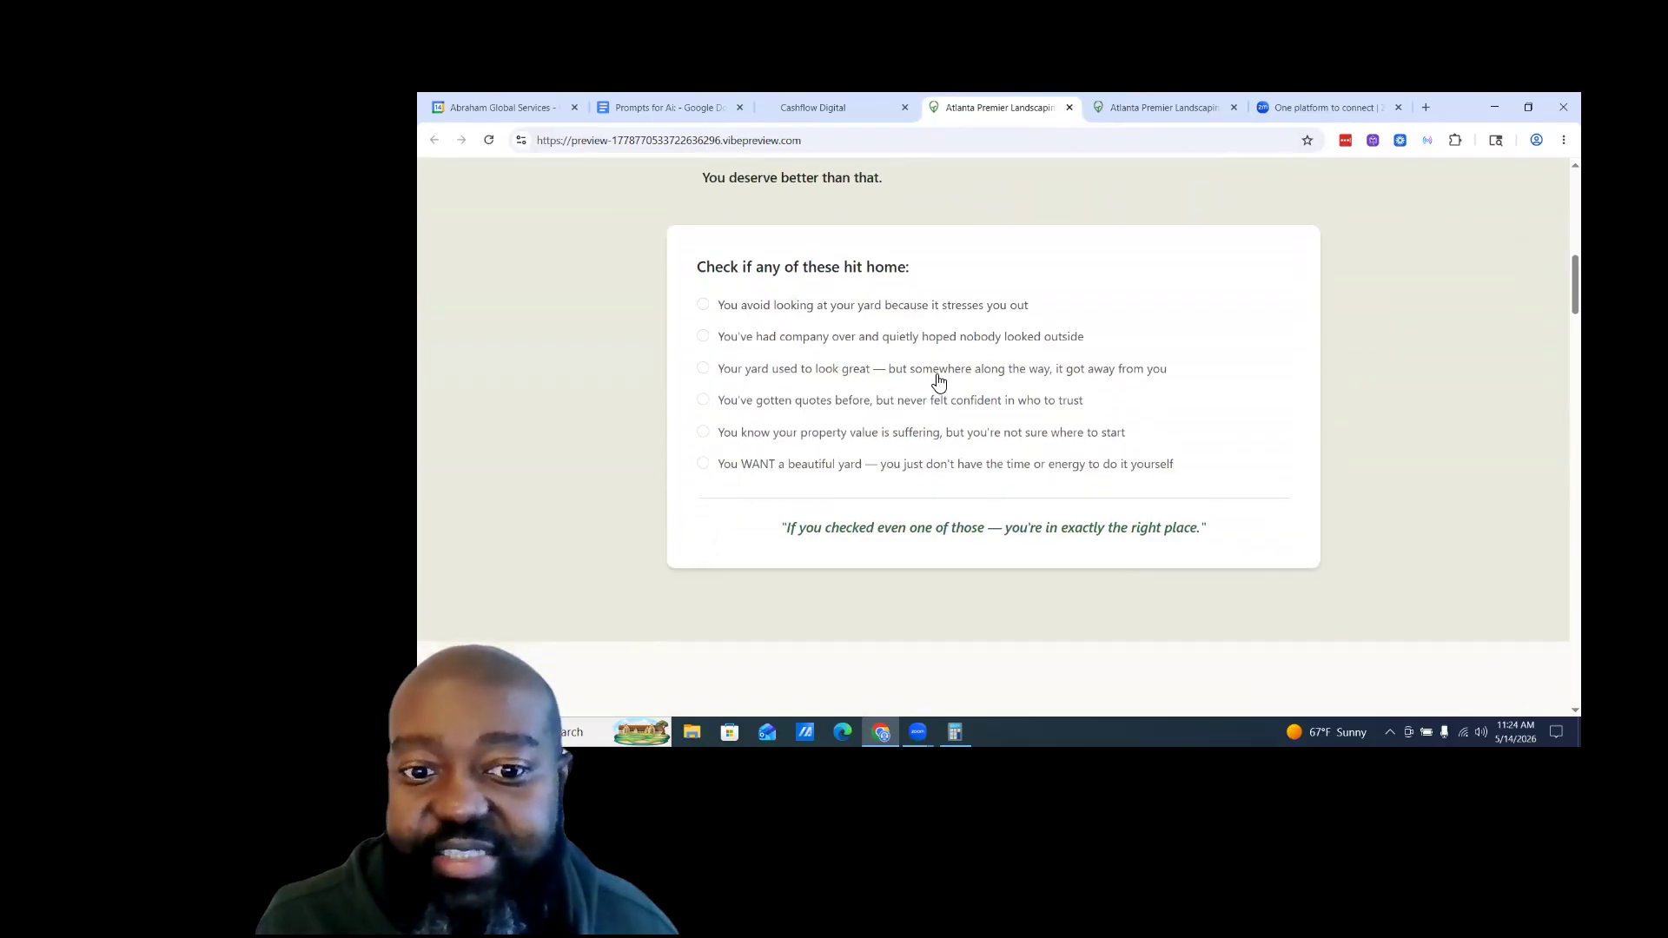
{"action": "scroll", "coordinate": [988, 418], "scroll_direction": "down", "scroll_amount": 3}
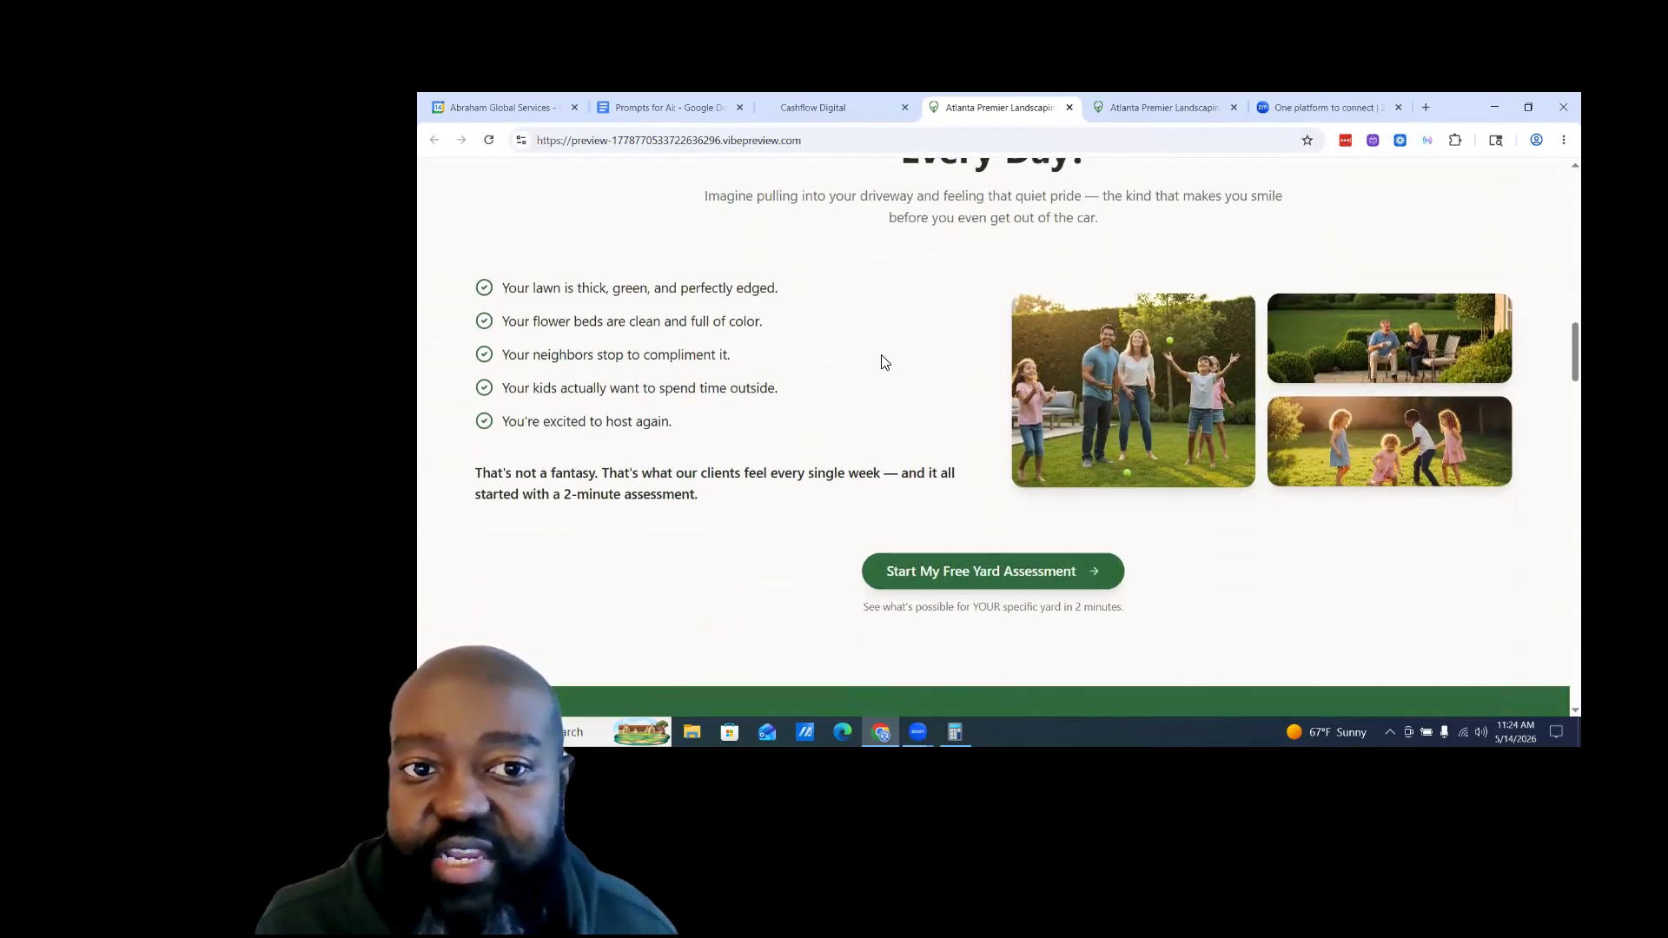
{"action": "scroll", "coordinate": [883, 365], "scroll_direction": "down", "scroll_amount": 2}
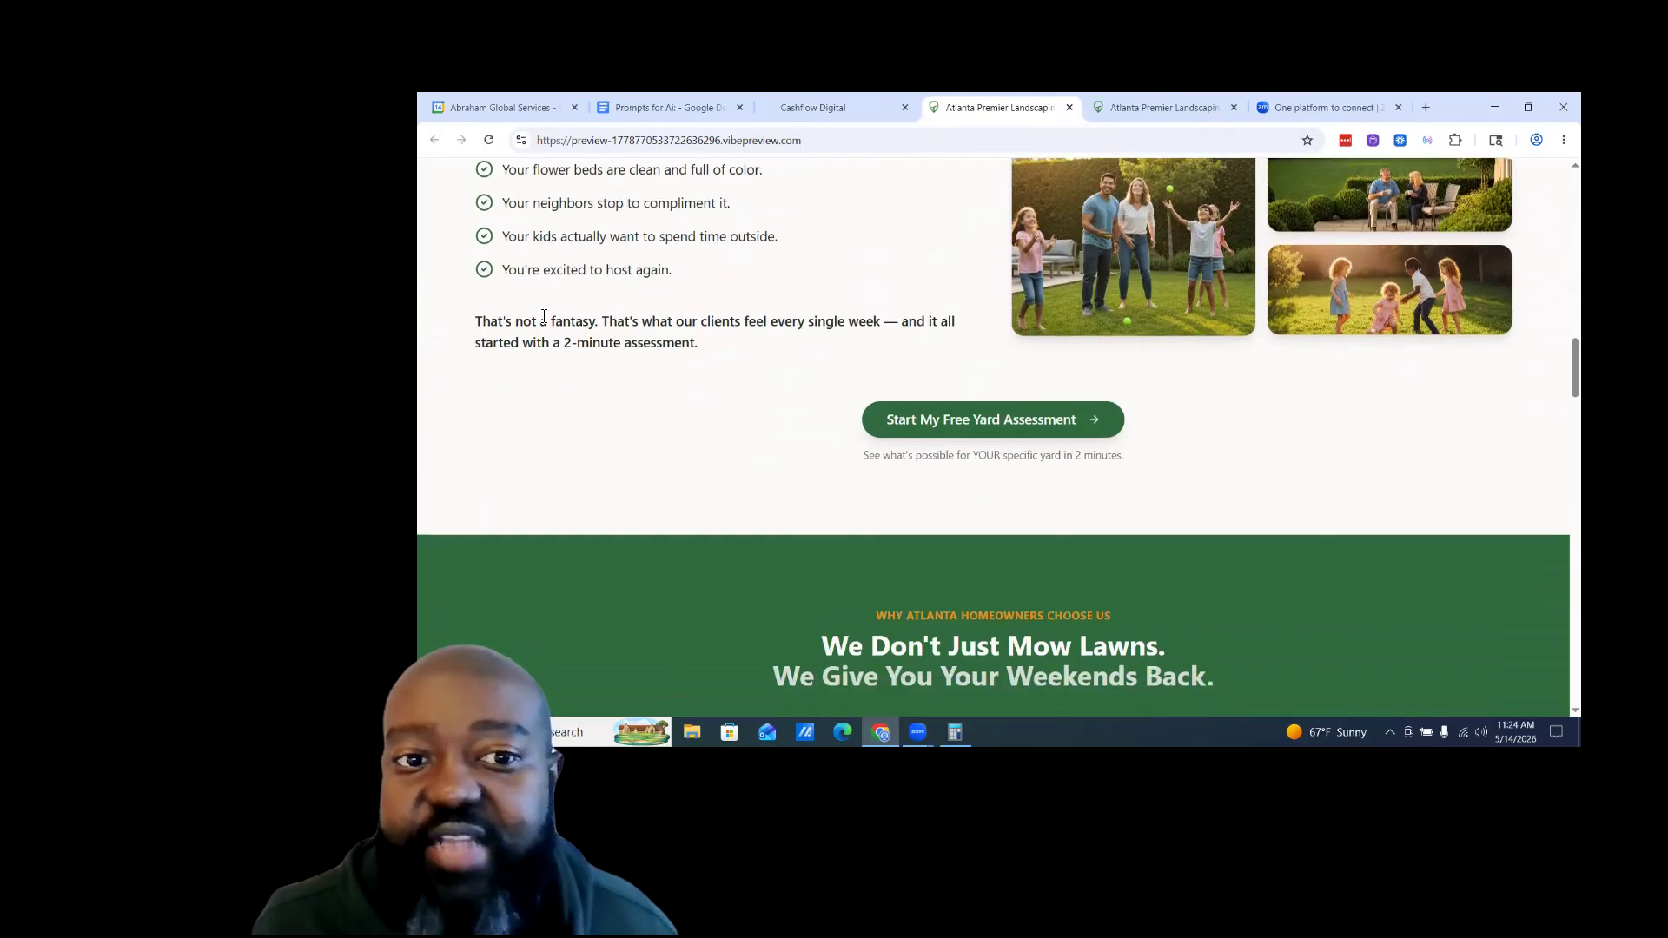
{"action": "scroll", "coordinate": [834, 339], "scroll_direction": "down", "scroll_amount": 4}
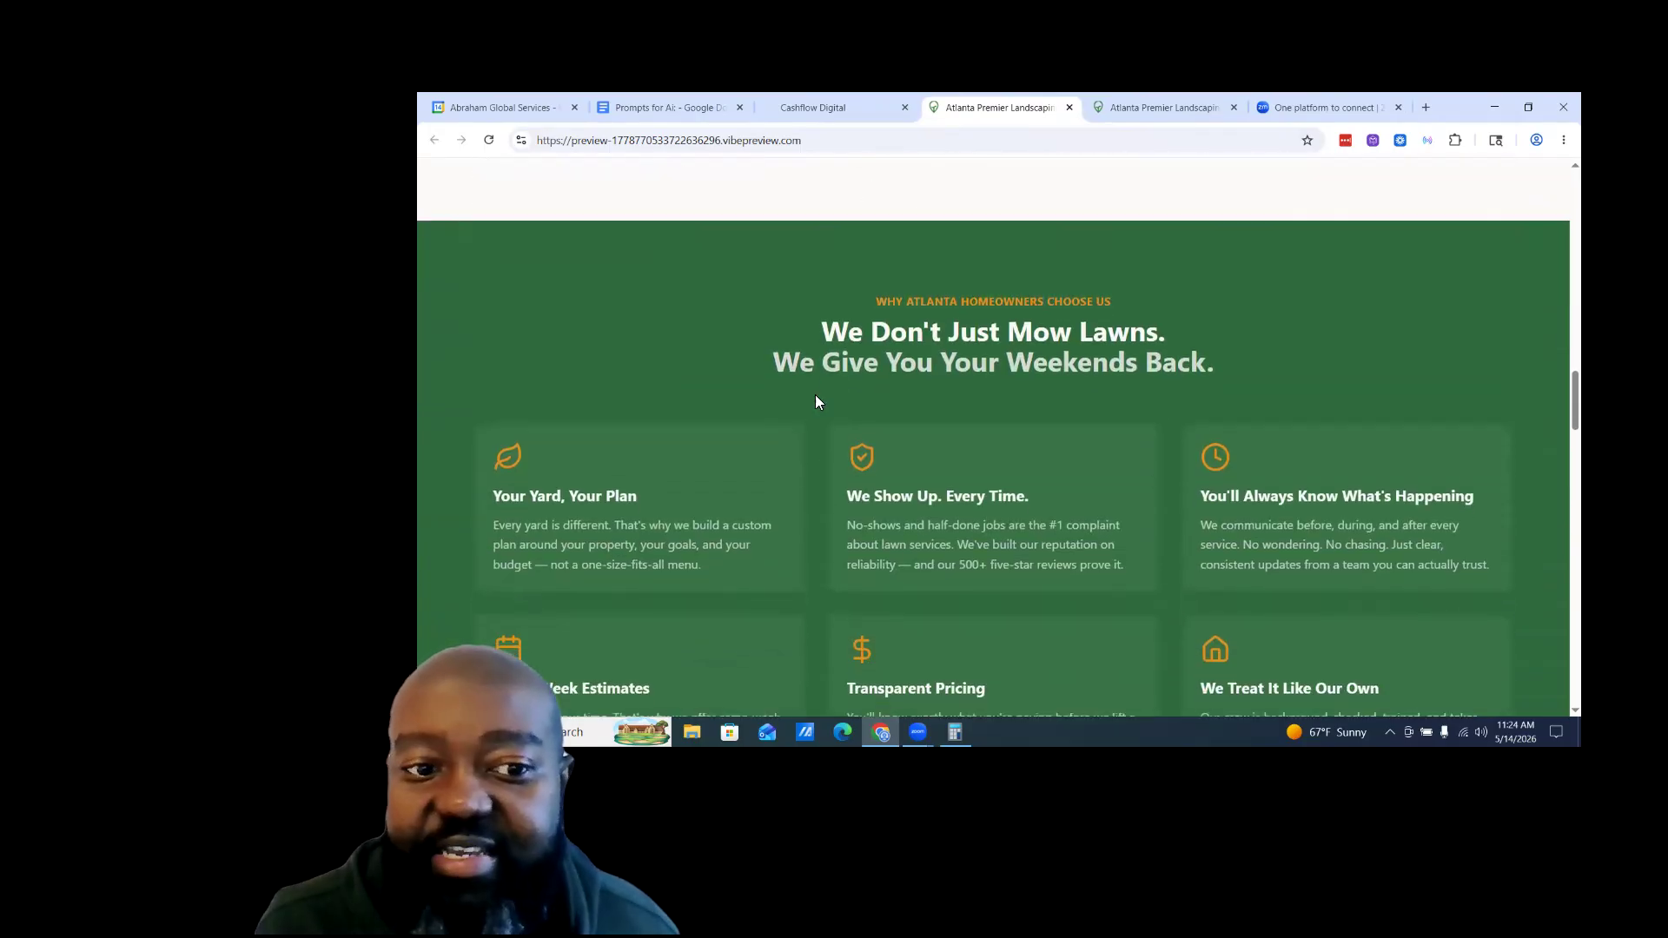
{"action": "scroll", "coordinate": [833, 393], "scroll_direction": "down", "scroll_amount": 2}
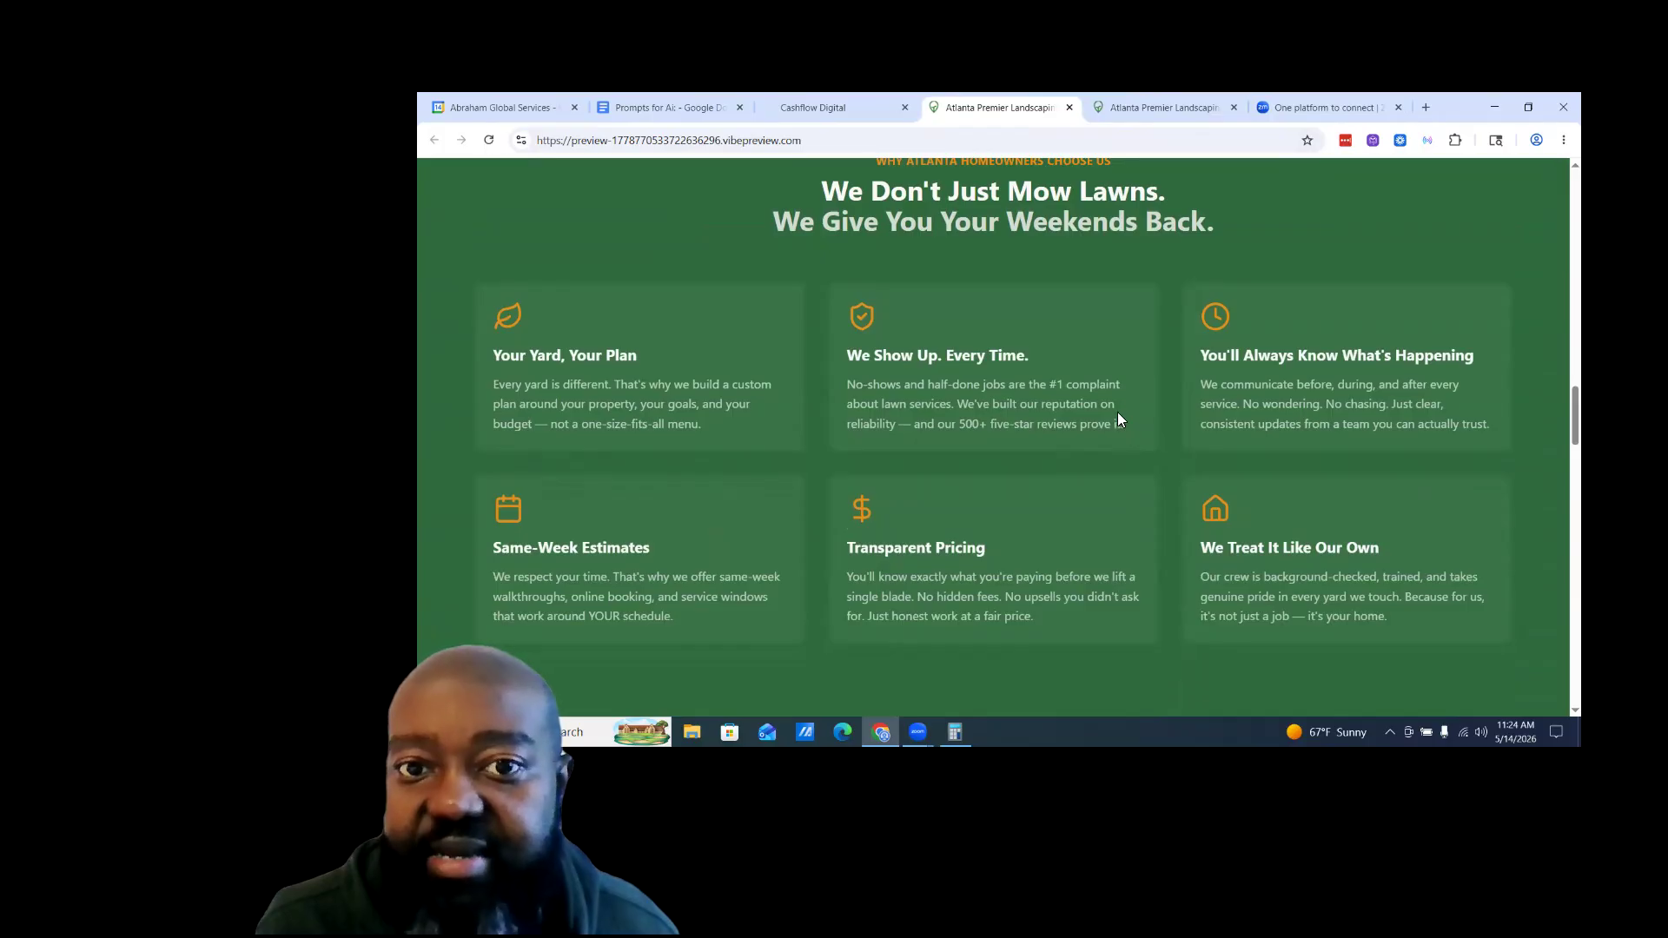
Examine the previewed page's testimonials, neighborhood banner, three-step process and FAQ questions.
{"action": "scroll", "coordinate": [1164, 356], "scroll_direction": "down", "scroll_amount": 7}
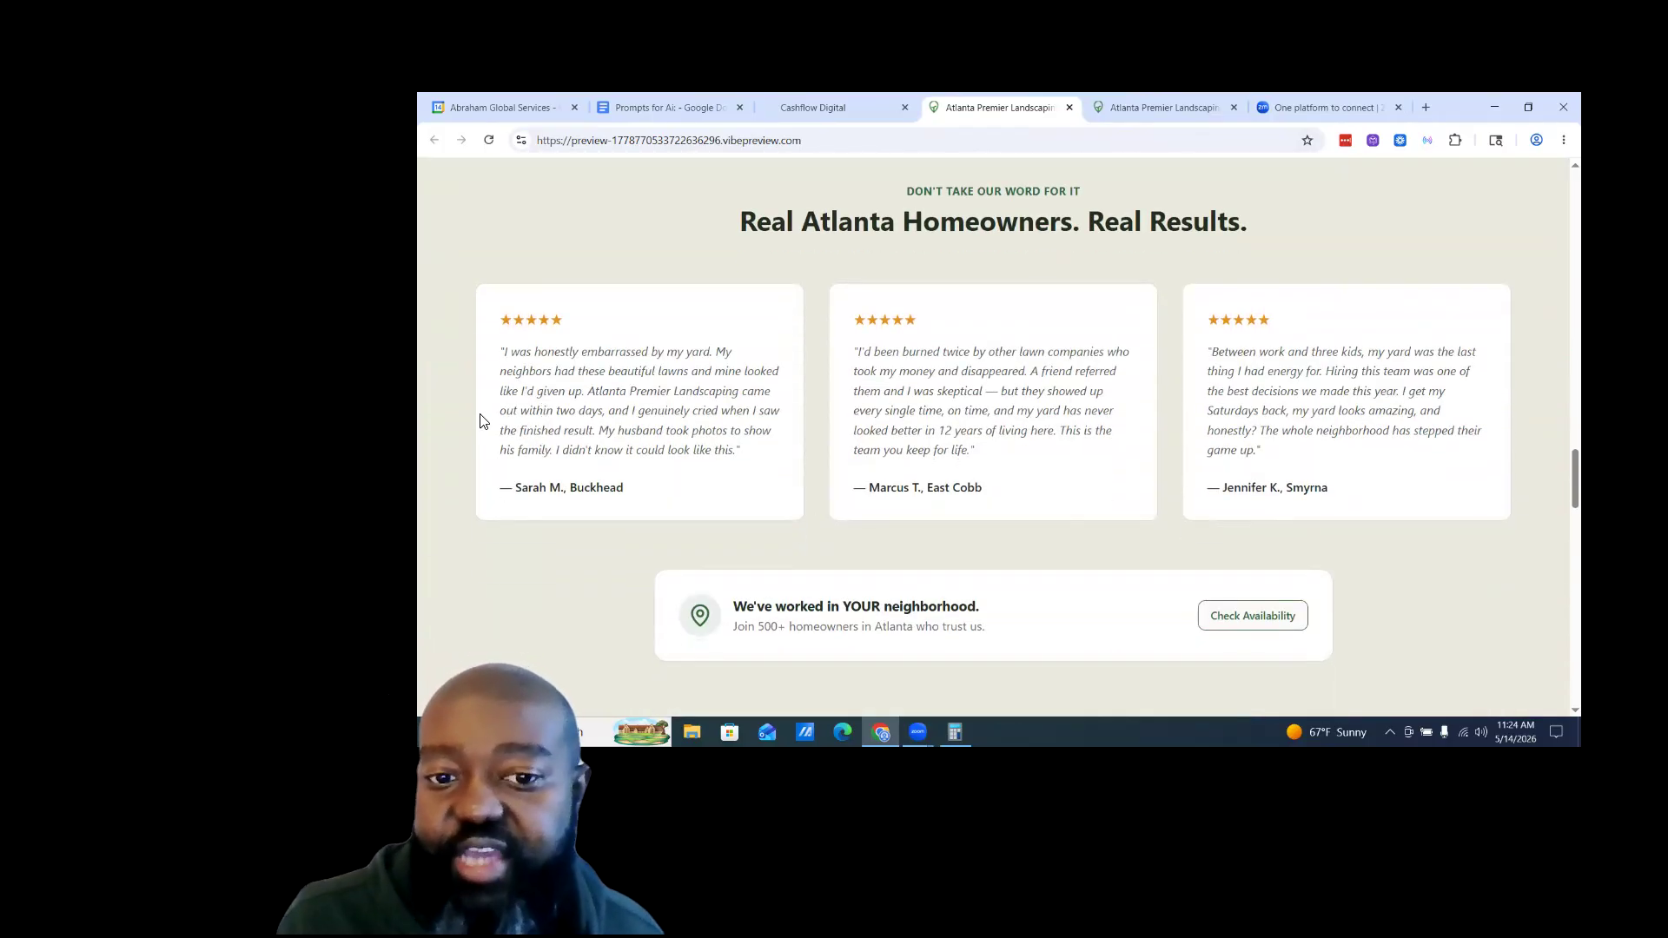
{"action": "scroll", "coordinate": [1357, 407], "scroll_direction": "down", "scroll_amount": 3}
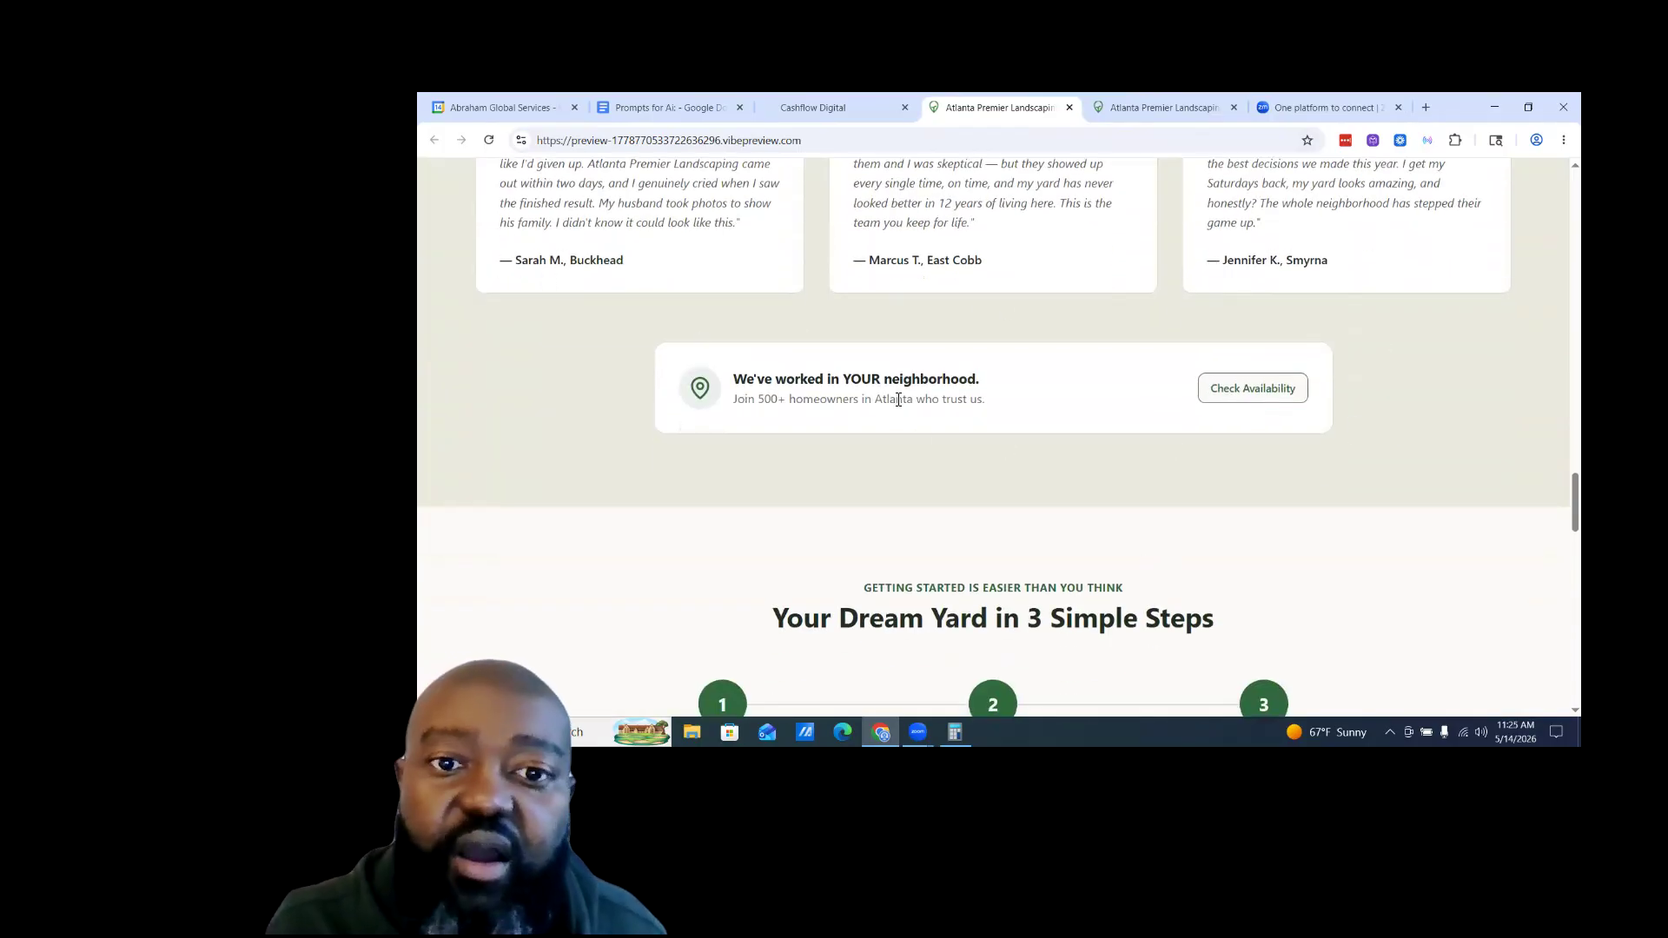
{"action": "scroll", "coordinate": [900, 403], "scroll_direction": "down", "scroll_amount": 1}
{"action": "scroll", "coordinate": [682, 244], "scroll_direction": "down", "scroll_amount": 2}
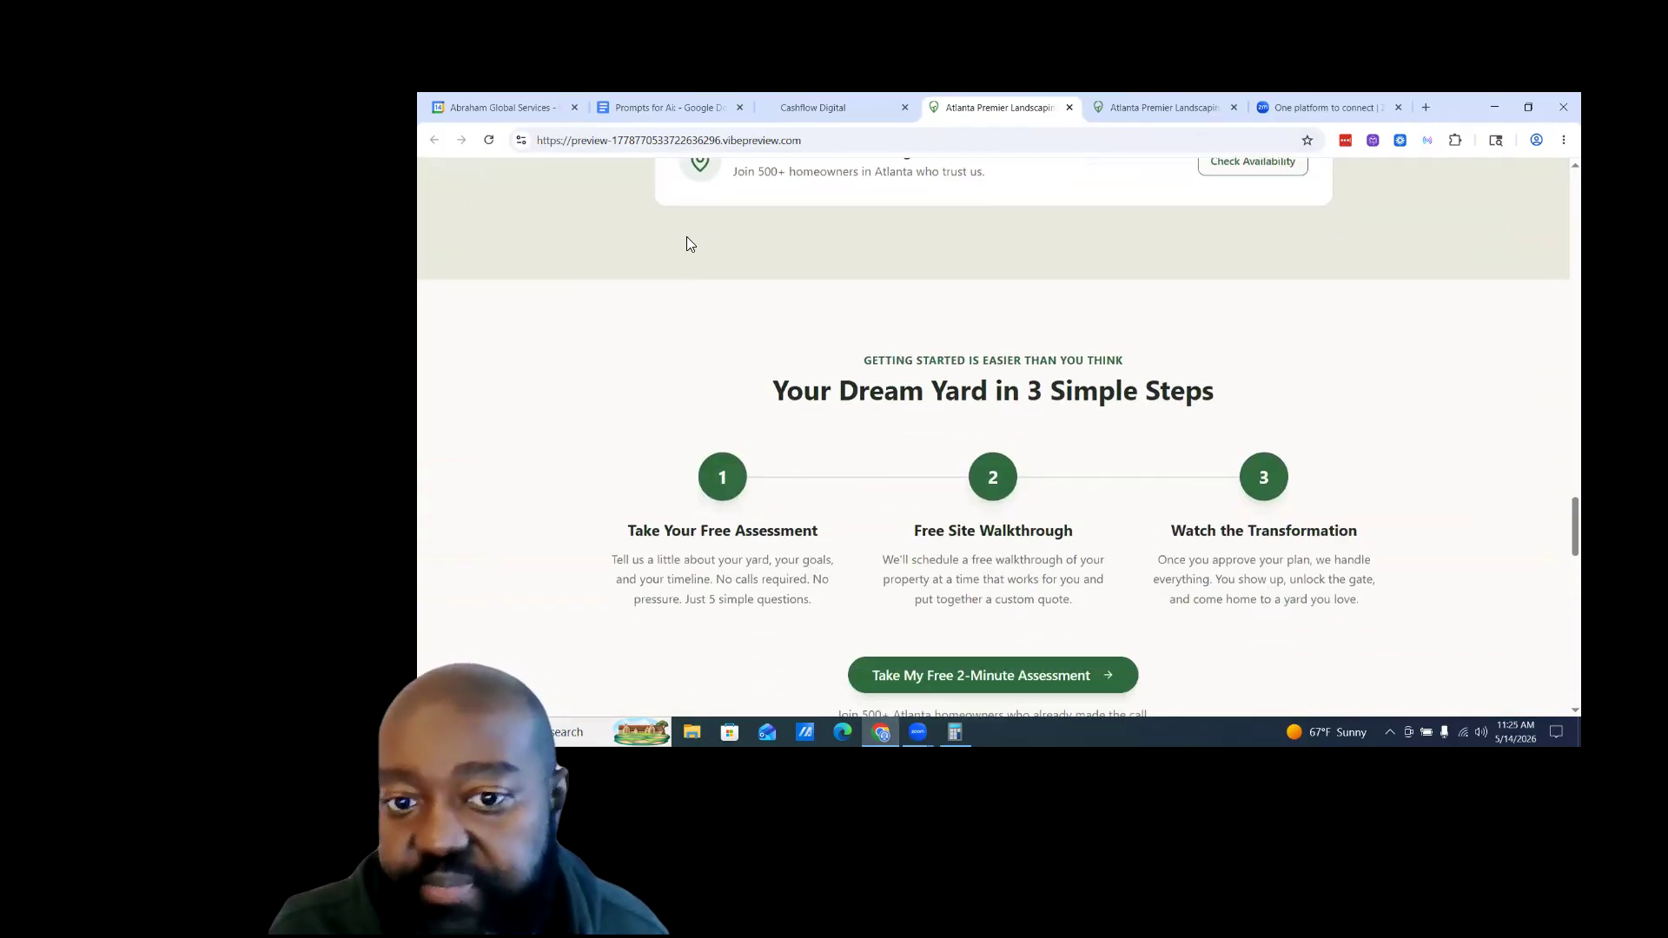
{"action": "scroll", "coordinate": [686, 244], "scroll_direction": "down", "scroll_amount": 3}
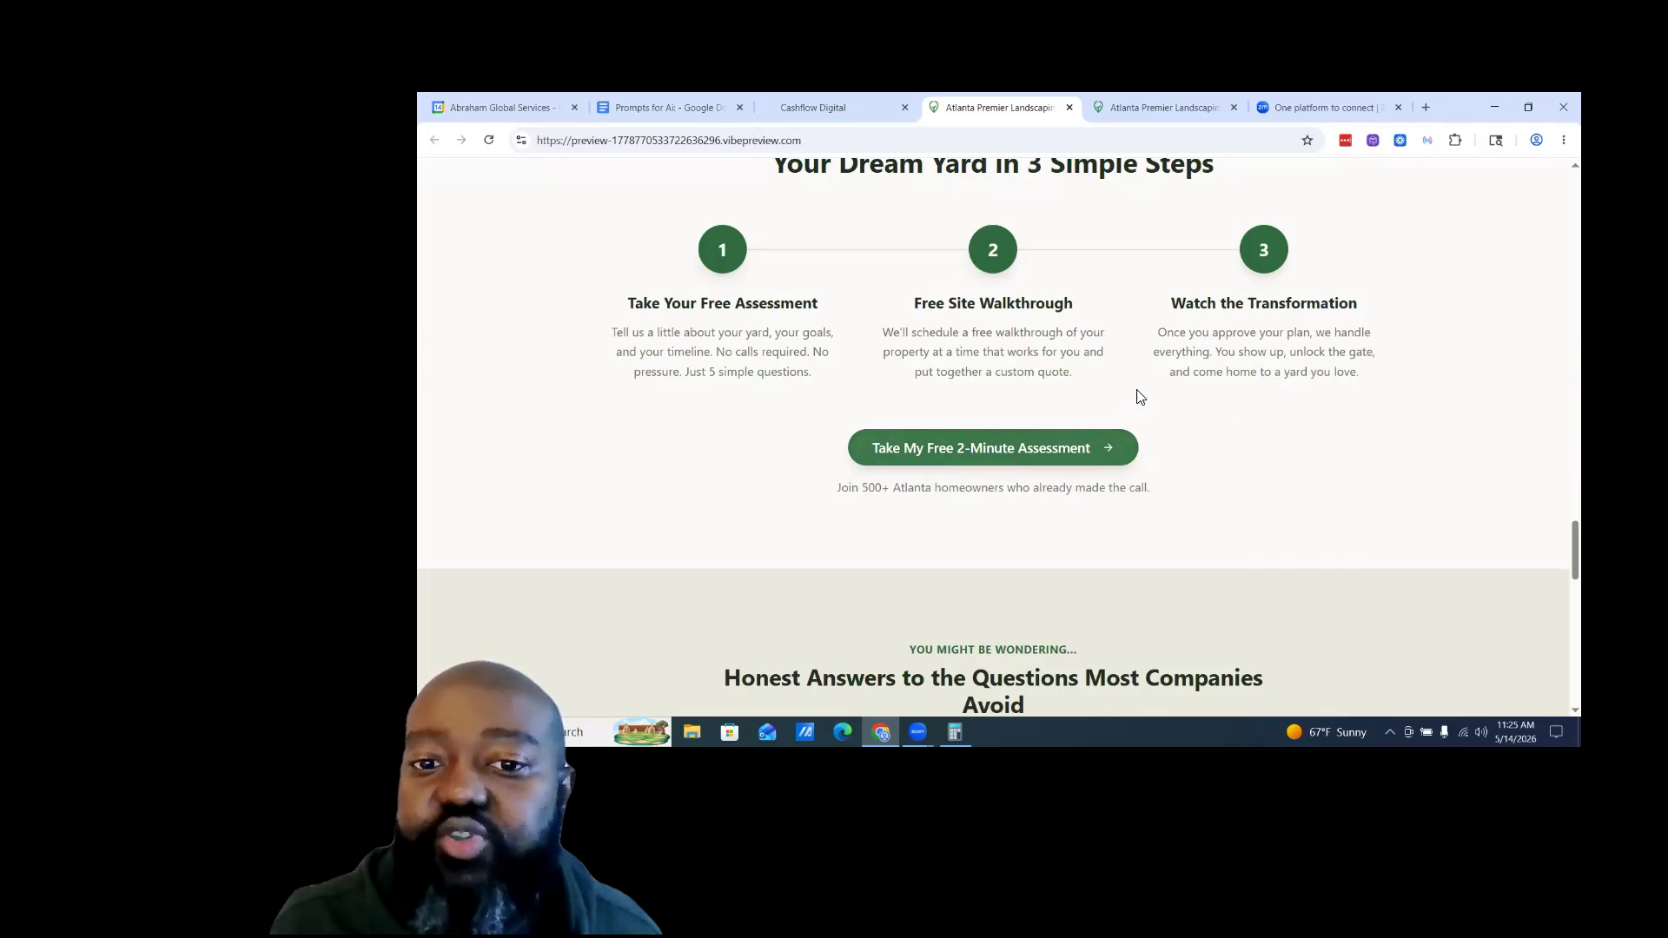
{"action": "scroll", "coordinate": [1216, 417], "scroll_direction": "down", "scroll_amount": 3}
{"action": "scroll", "coordinate": [1242, 398], "scroll_direction": "down", "scroll_amount": 3}
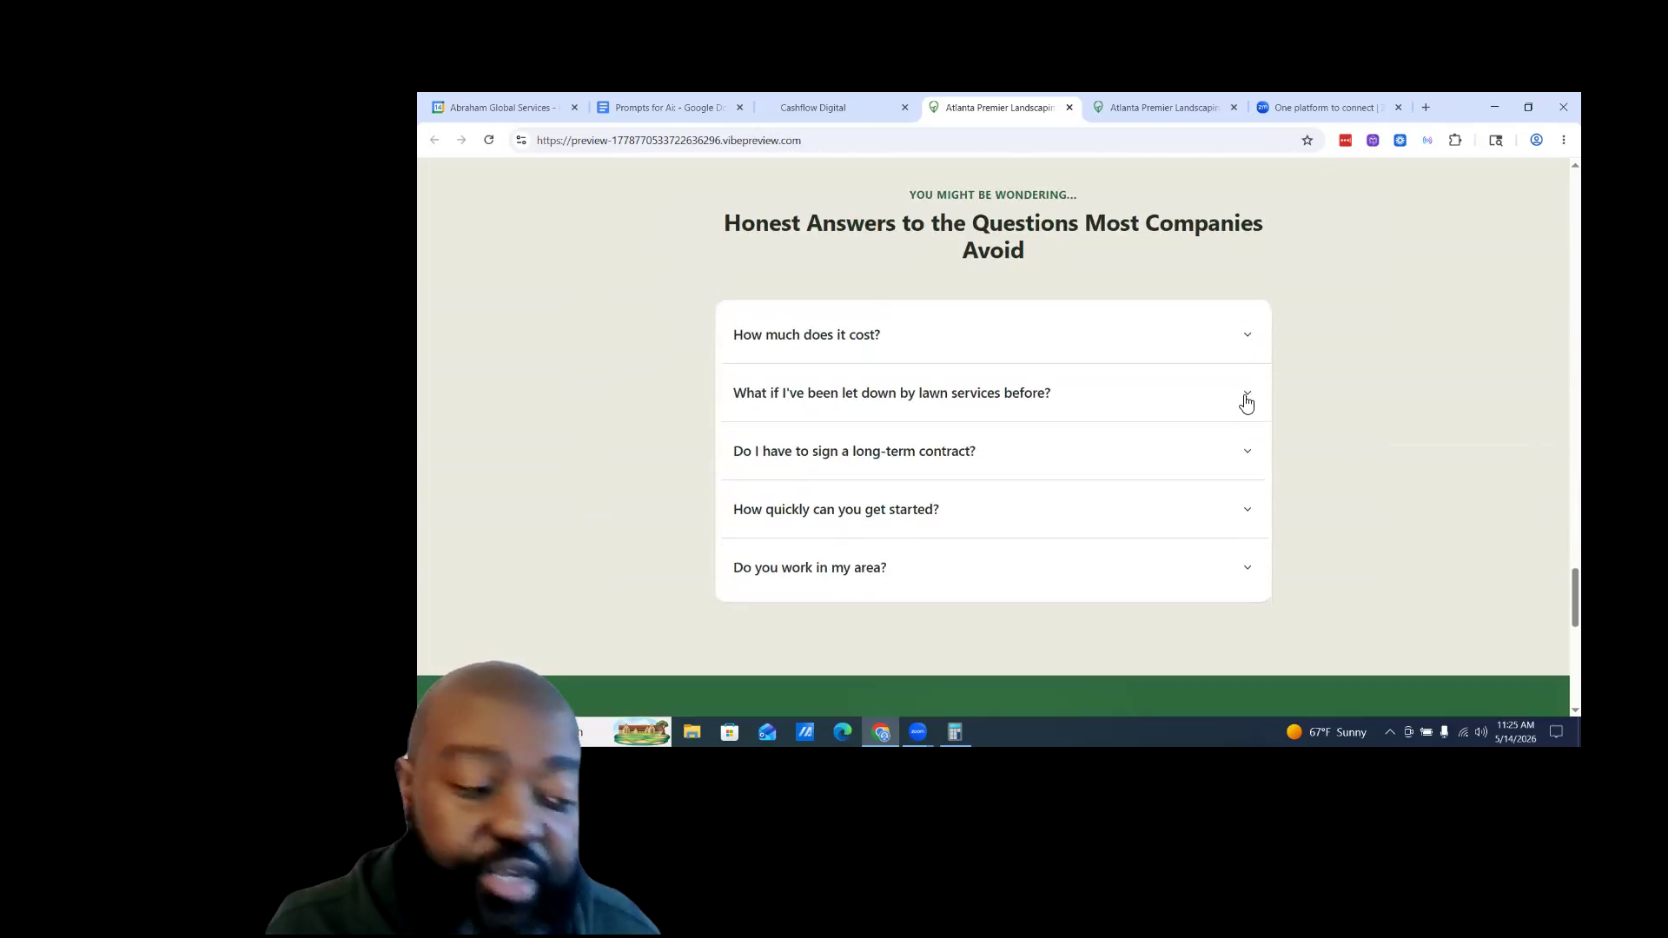
{"action": "scroll", "coordinate": [1286, 365], "scroll_direction": "up", "scroll_amount": 4}
Go back to the builder and review the calendar options, build summary and three-step section of the page.
{"action": "left_click", "coordinate": [1311, 137]}
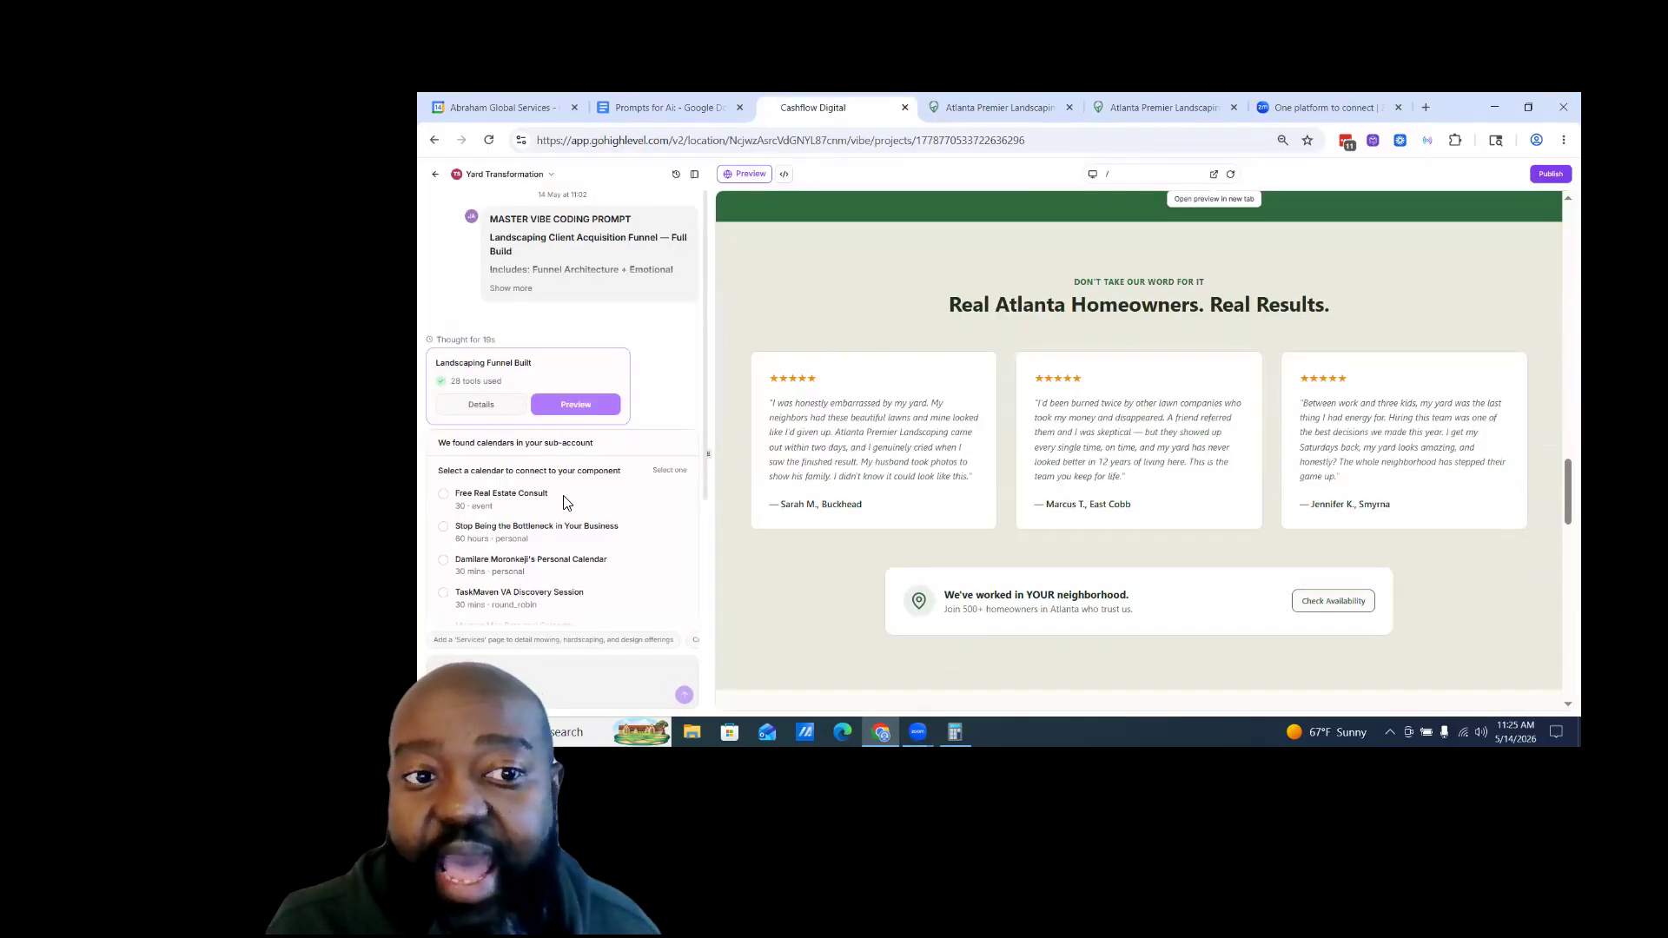
{"action": "scroll", "coordinate": [566, 502], "scroll_direction": "down", "scroll_amount": 3}
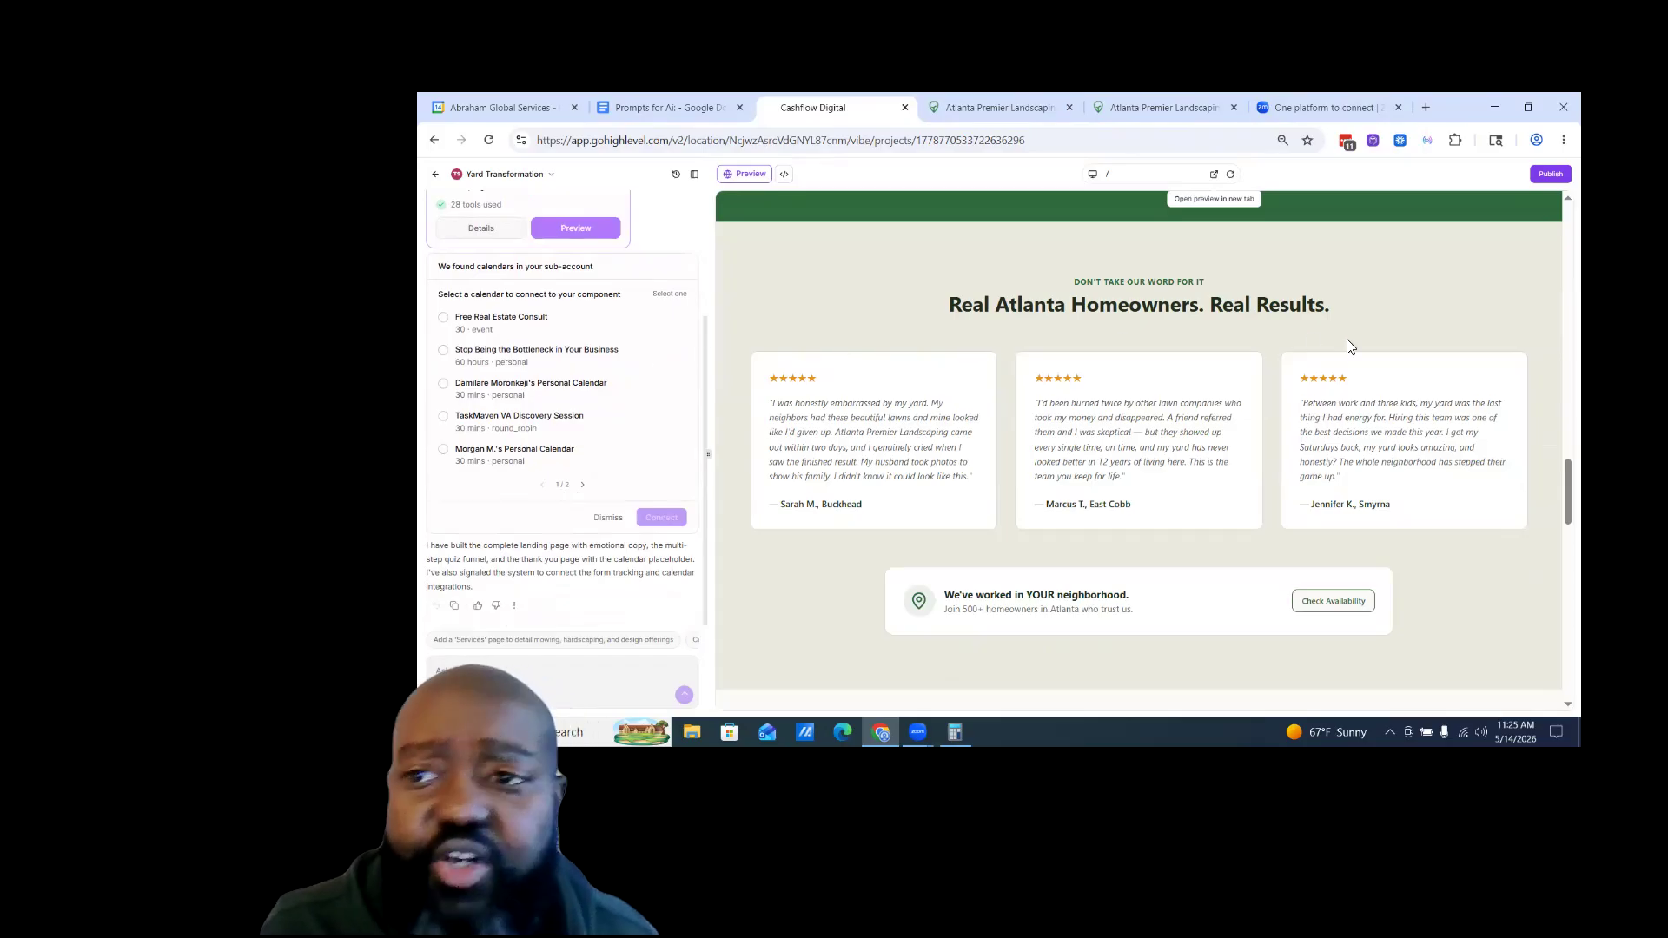
{"action": "scroll", "coordinate": [1351, 347], "scroll_direction": "down", "scroll_amount": 3}
{"action": "scroll", "coordinate": [1381, 386], "scroll_direction": "down", "scroll_amount": 2}
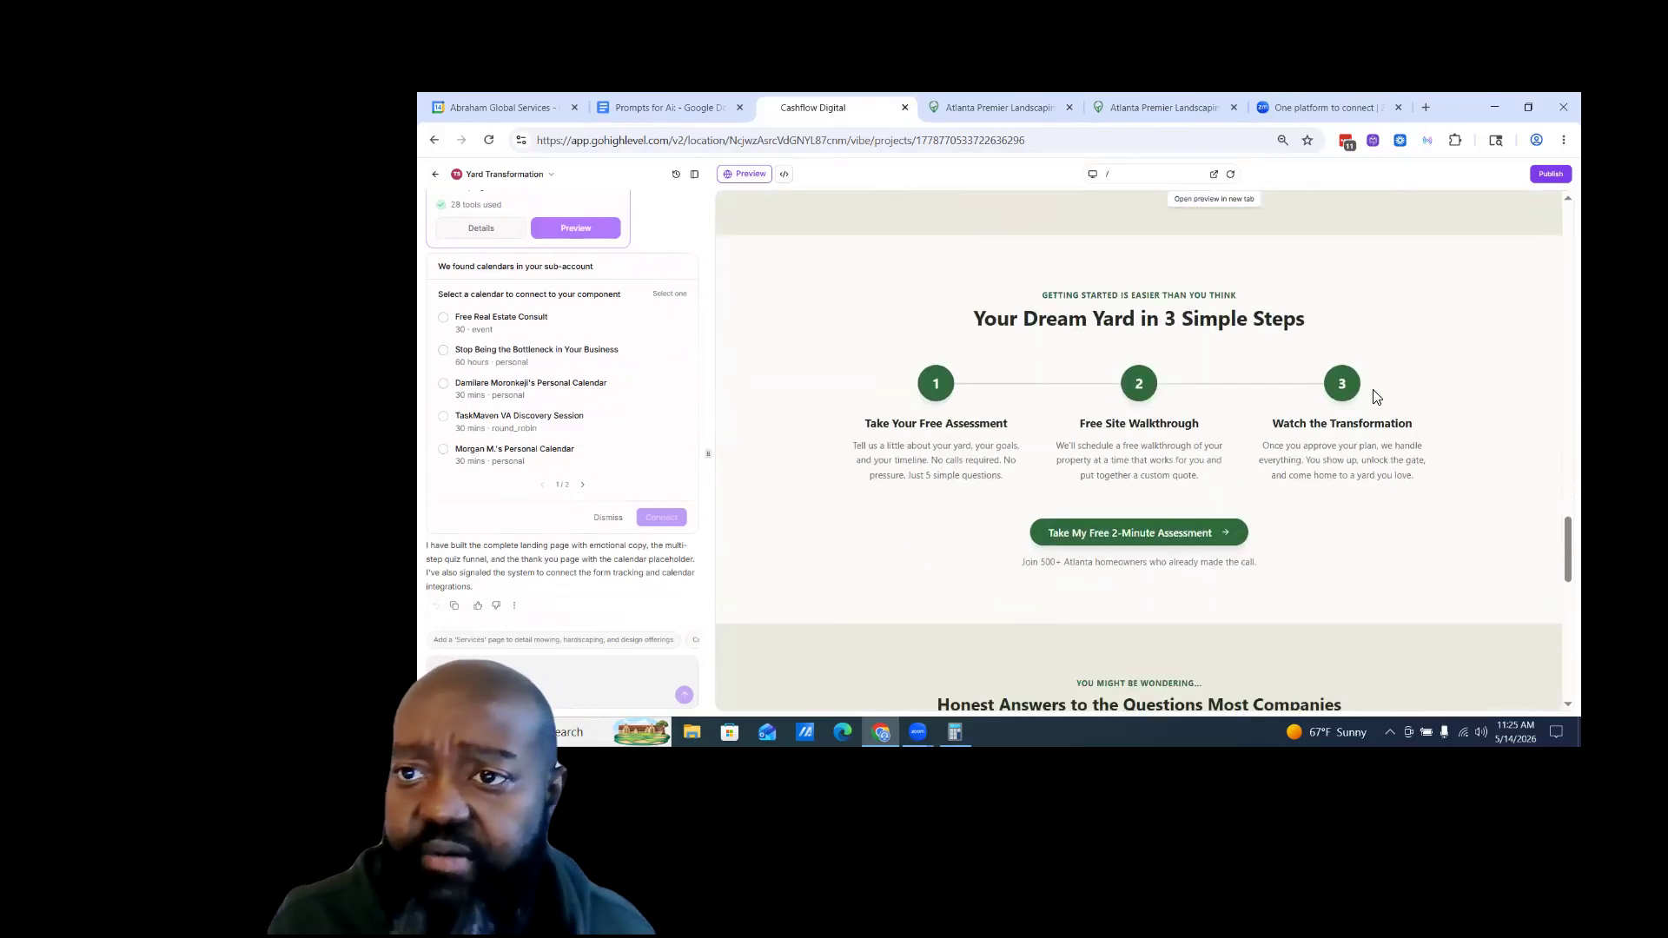